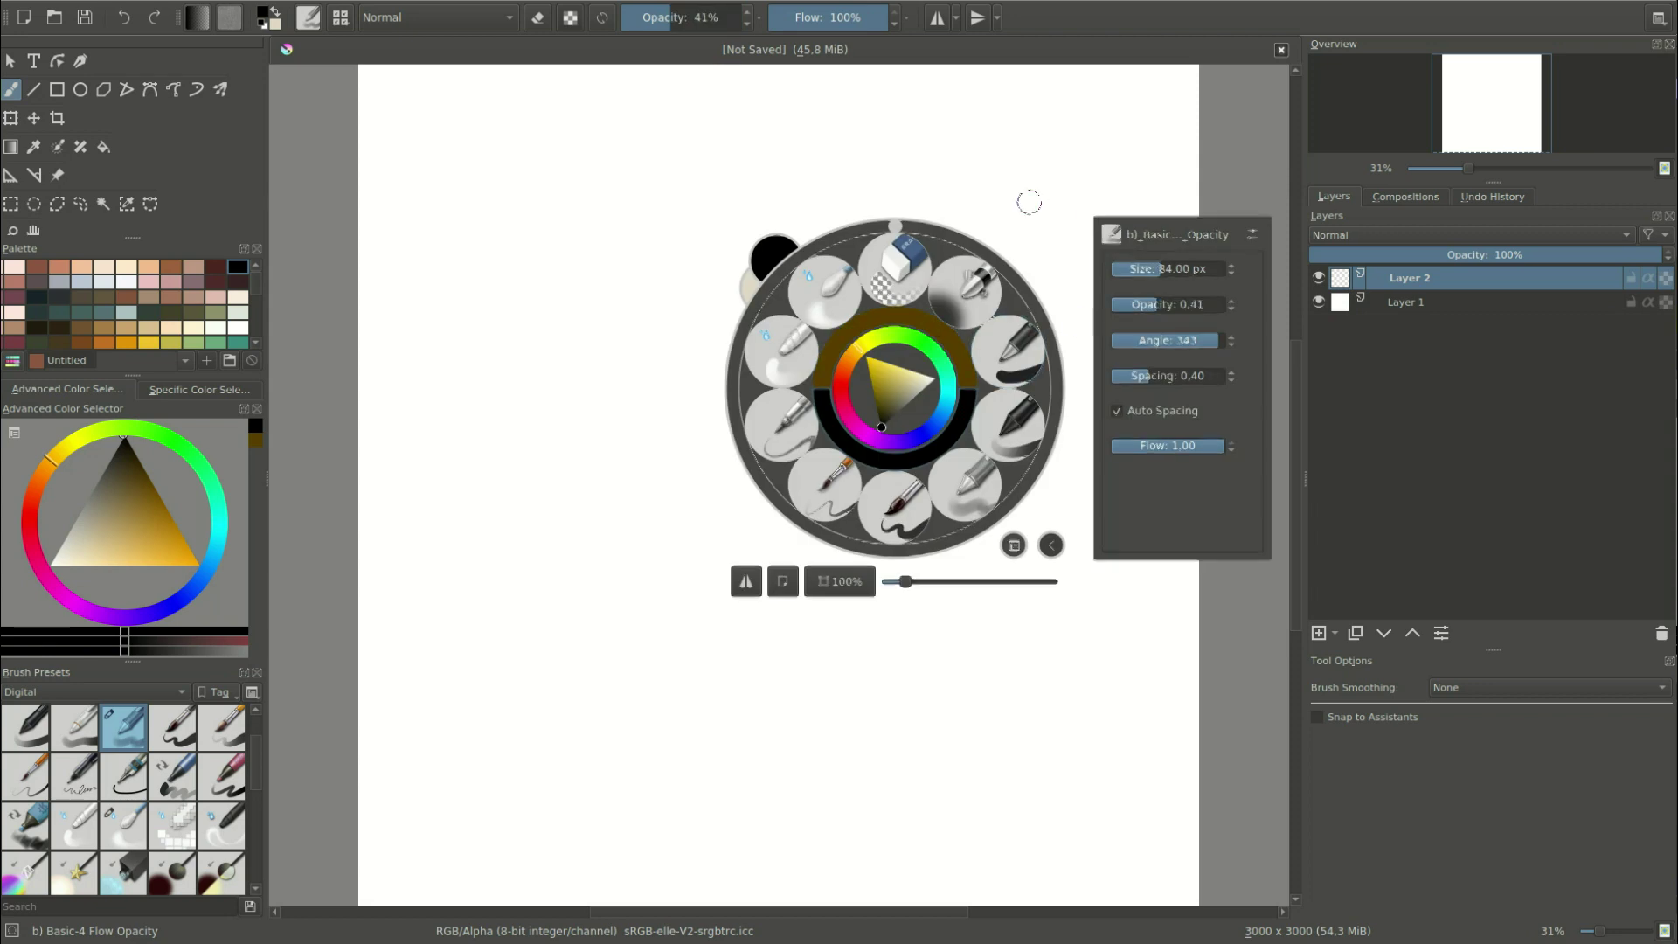
Sketch the grey iris disk, the lower lid line and the upper lid with its inner corner.
{"action": "mouse_move", "coordinate": [760, 367]}
{"action": "left_mouse_down"}
{"action": "mouse_move", "coordinate": [571, 552]}
{"action": "mouse_move", "coordinate": [913, 500]}
{"action": "left_mouse_up"}
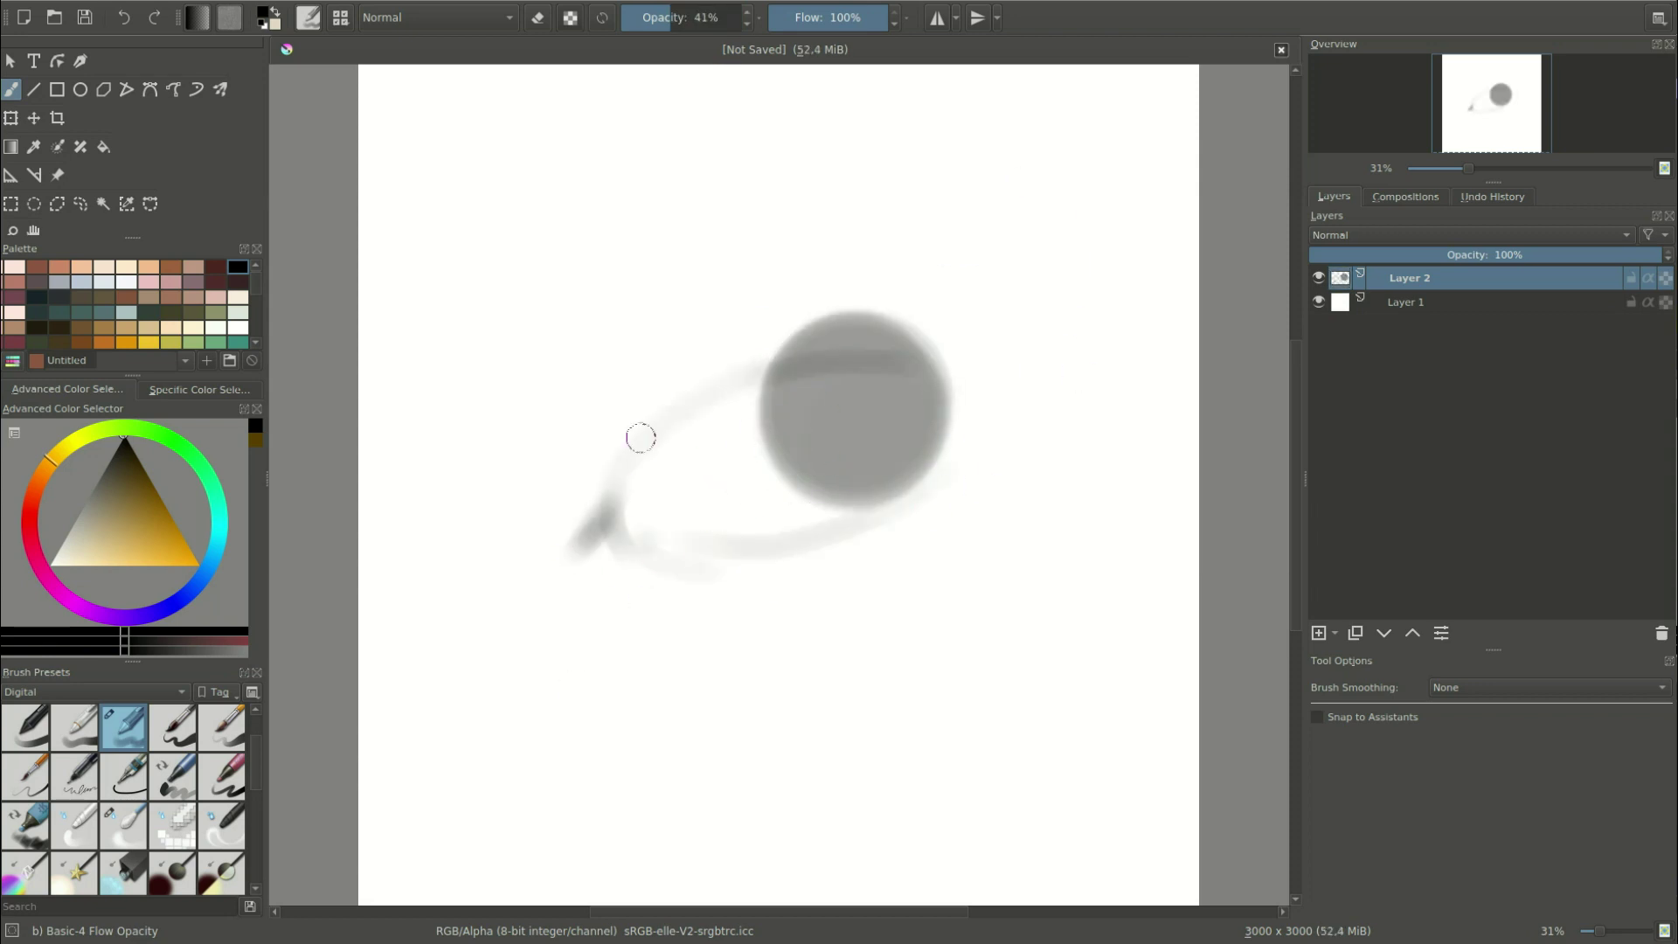
{"action": "left_click_drag", "start_coordinate": [909, 363], "coordinate": [979, 385]}
{"action": "left_click", "coordinate": [854, 409]}
{"action": "mouse_move", "coordinate": [743, 367]}
{"action": "left_mouse_down"}
{"action": "mouse_move", "coordinate": [634, 441]}
{"action": "mouse_move", "coordinate": [553, 559]}
{"action": "left_mouse_up"}
Switch to an opaque brush, then darken the pupil and upper lid line and add strokes above.
{"action": "right_click", "coordinate": [806, 273]}
{"action": "left_click", "coordinate": [895, 307]}
{"action": "left_click", "coordinate": [856, 411]}
{"action": "left_click_drag", "start_coordinate": [773, 362], "coordinate": [686, 393]}
{"action": "left_click_drag", "start_coordinate": [743, 304], "coordinate": [978, 336]}
{"action": "left_click_drag", "start_coordinate": [671, 325], "coordinate": [563, 367]}
Darken the lower-left eye corner and sketch thin lines and a dark brow mark.
{"action": "left_click_drag", "start_coordinate": [601, 517], "coordinate": [550, 570]}
{"action": "left_click_drag", "start_coordinate": [578, 348], "coordinate": [552, 418]}
{"action": "left_click_drag", "start_coordinate": [479, 548], "coordinate": [474, 584]}
{"action": "left_click_drag", "start_coordinate": [498, 337], "coordinate": [616, 284]}
Enlarge the pupil, paint the thick upper eyelid and darken the iris edges.
{"action": "left_click_drag", "start_coordinate": [843, 397], "coordinate": [869, 433]}
{"action": "left_click_drag", "start_coordinate": [638, 433], "coordinate": [979, 378]}
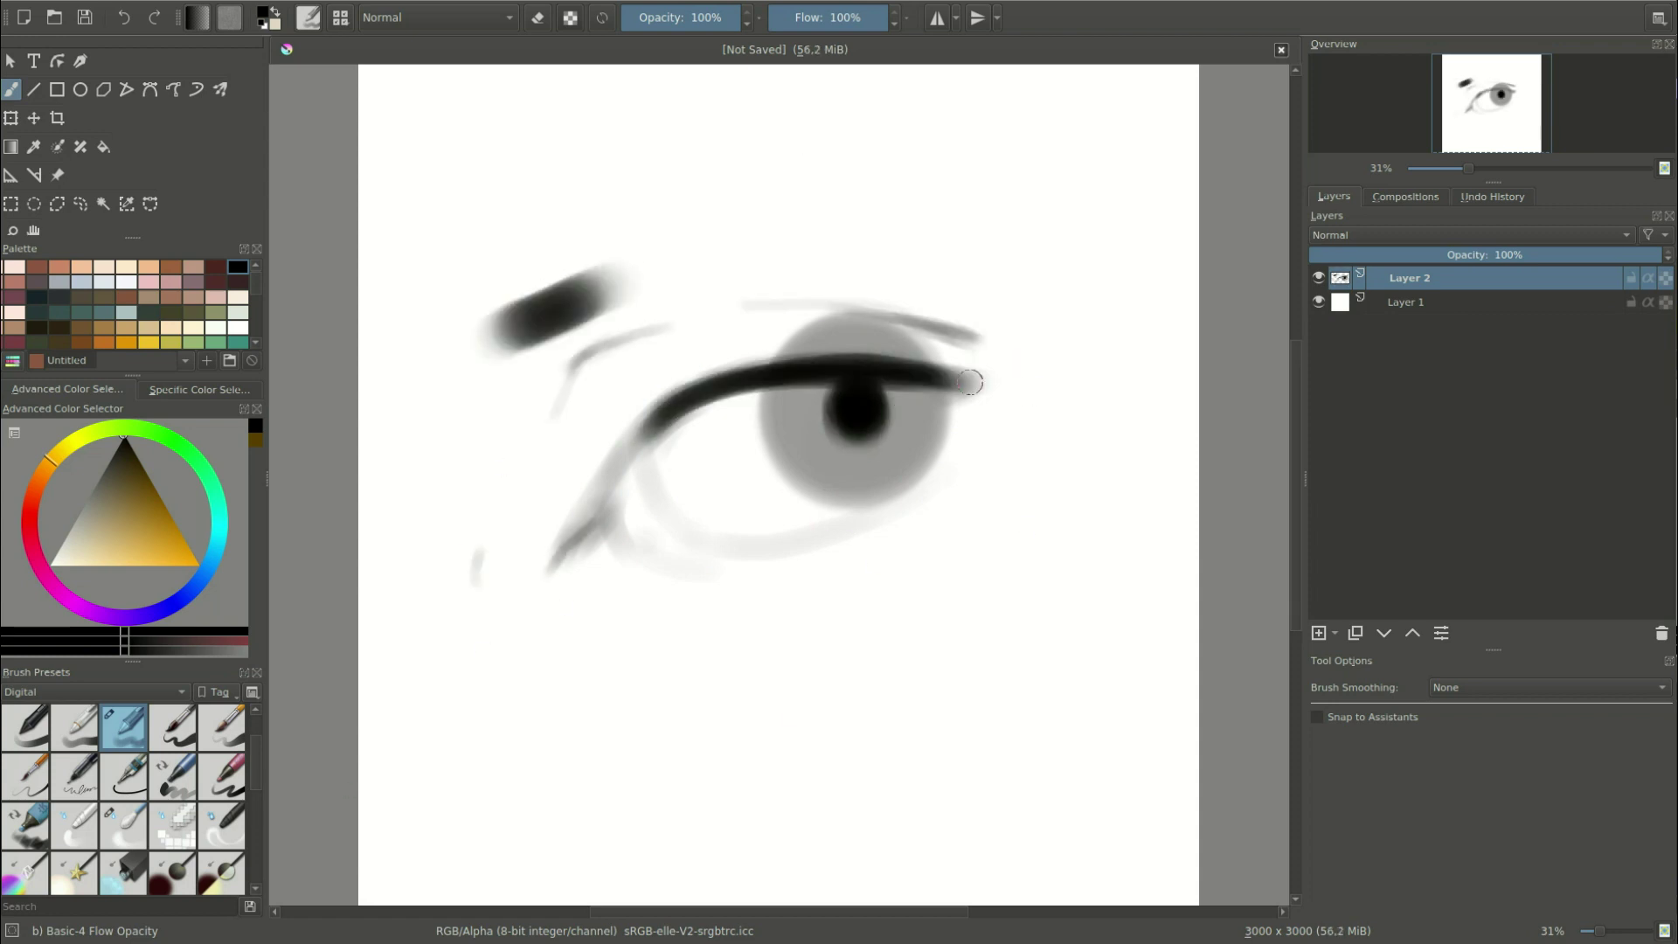
{"action": "left_click_drag", "start_coordinate": [769, 384], "coordinate": [777, 441]}
{"action": "left_click_drag", "start_coordinate": [926, 376], "coordinate": [908, 502]}
{"action": "left_click_drag", "start_coordinate": [800, 498], "coordinate": [931, 445]}
{"action": "left_click_drag", "start_coordinate": [927, 385], "coordinate": [780, 408]}
Lower brush opacity to 53% and softly shade beside the iris, across the brow and upper lid.
{"action": "right_click", "coordinate": [891, 535]}
{"action": "left_click", "coordinate": [1175, 457]}
{"action": "left_click_drag", "start_coordinate": [961, 315], "coordinate": [874, 586]}
{"action": "left_click_drag", "start_coordinate": [472, 385], "coordinate": [1136, 350]}
{"action": "left_click_drag", "start_coordinate": [760, 231], "coordinate": [926, 191]}
{"action": "left_click_drag", "start_coordinate": [542, 323], "coordinate": [1128, 419]}
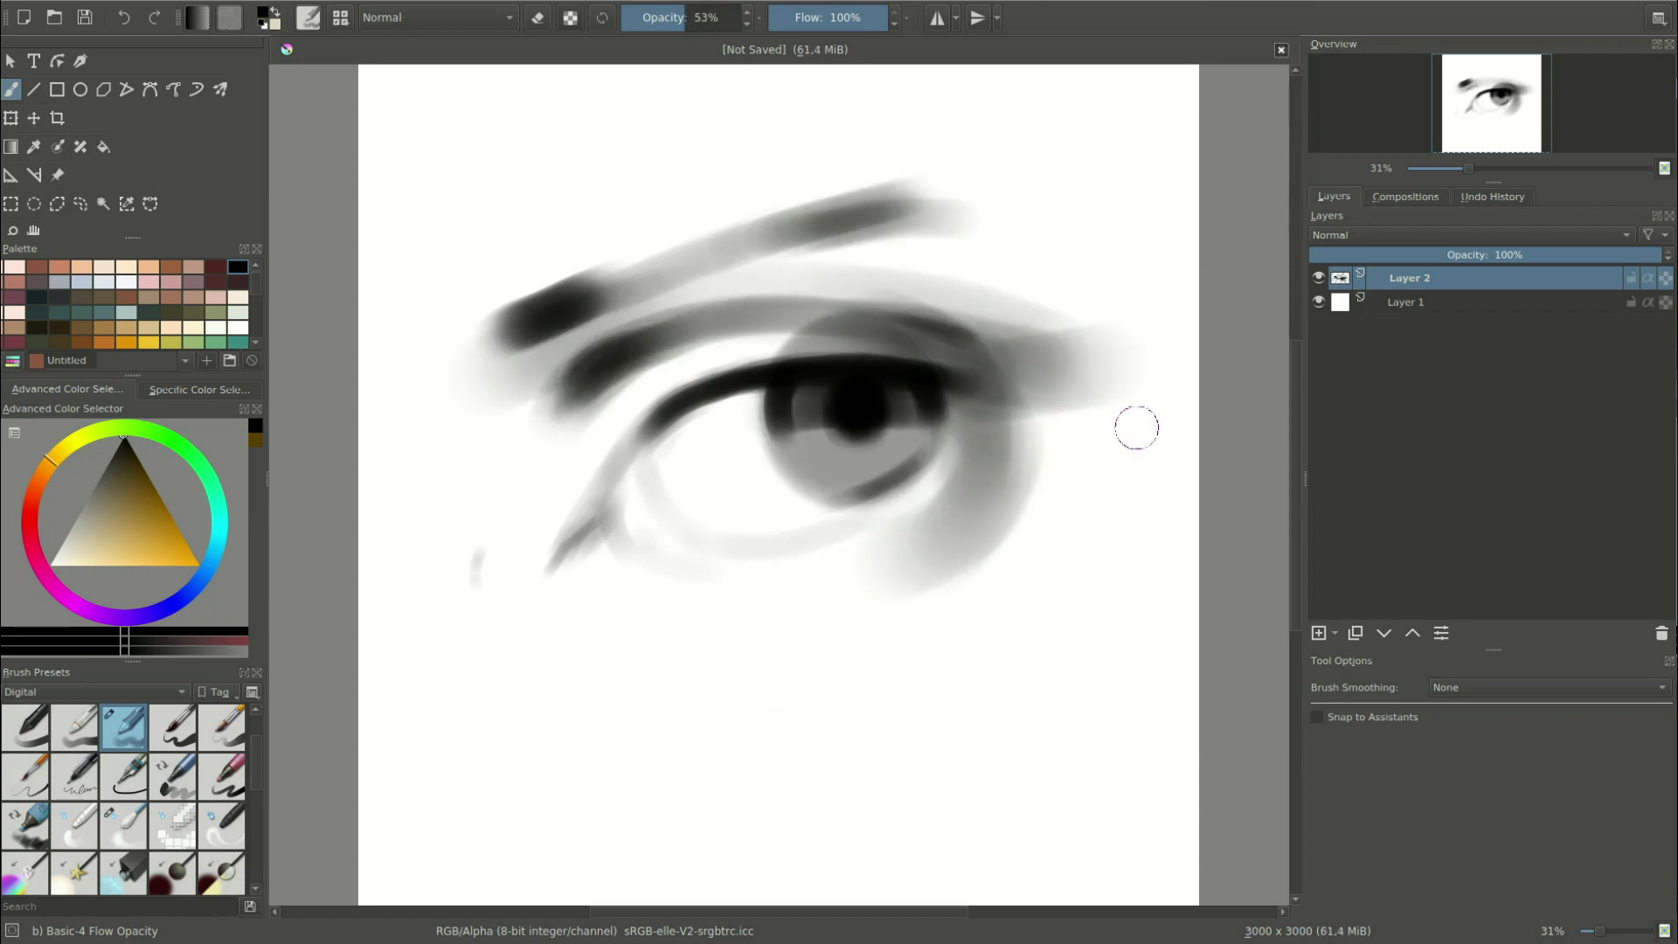
Shade the left side and lower lid, and widen the upper-lid and brow shading.
{"action": "left_click_drag", "start_coordinate": [647, 288], "coordinate": [437, 524]}
{"action": "left_click_drag", "start_coordinate": [542, 542], "coordinate": [935, 550]}
{"action": "left_click_drag", "start_coordinate": [525, 489], "coordinate": [926, 349]}
{"action": "left_click_drag", "start_coordinate": [1136, 312], "coordinate": [612, 289]}
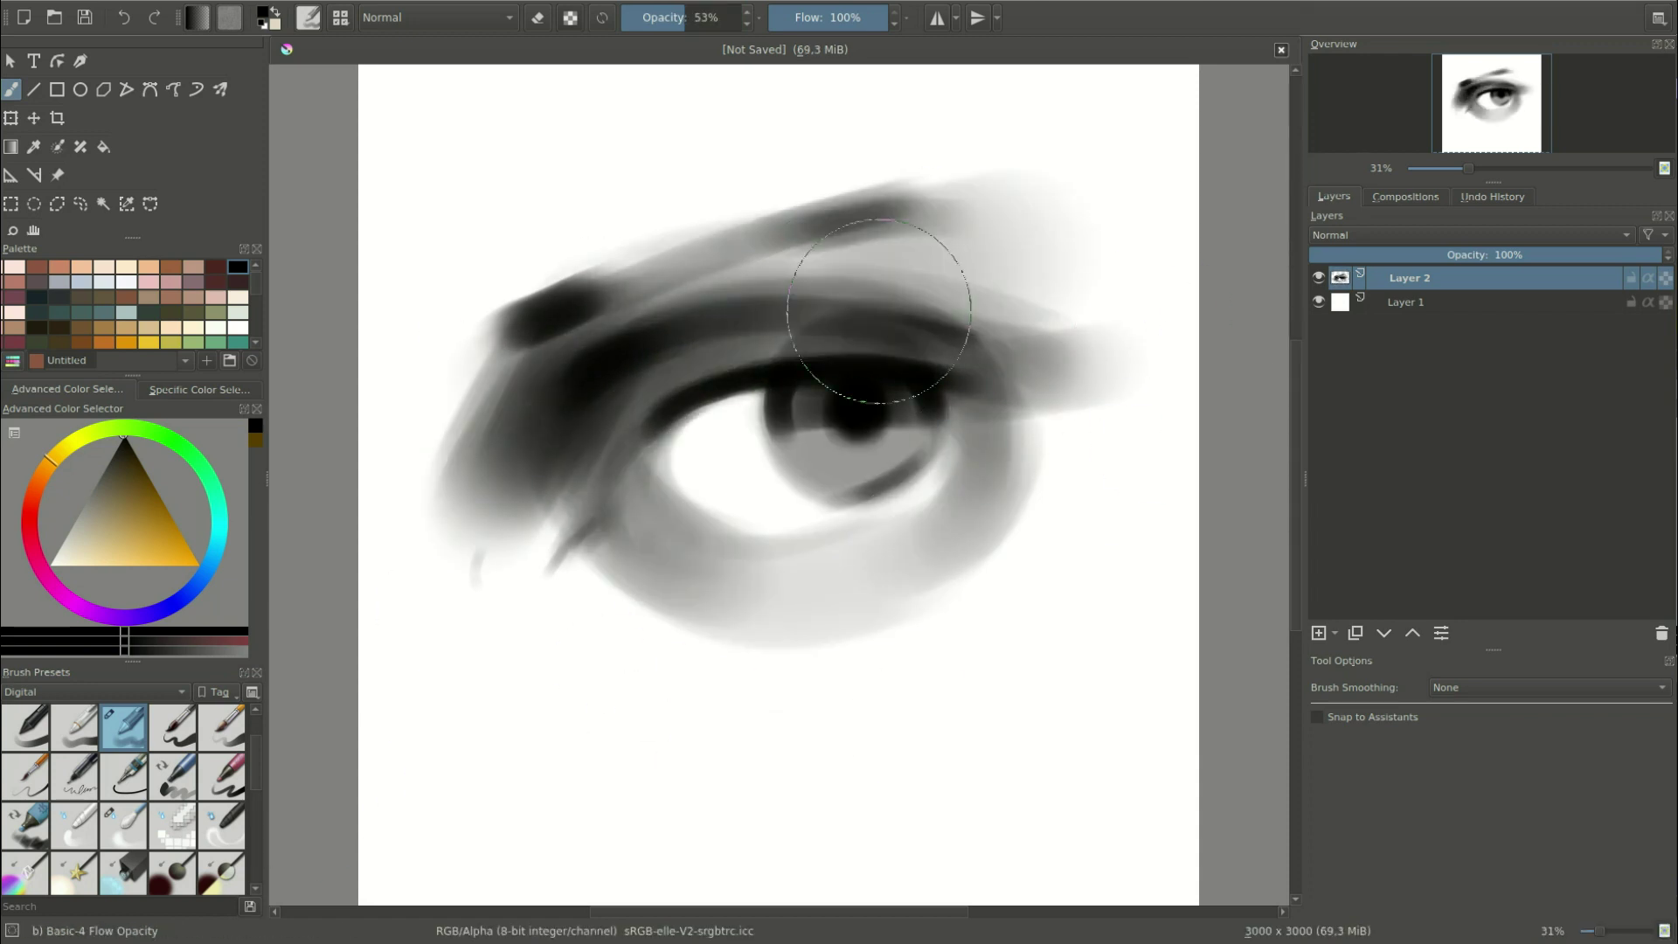
{"action": "left_click_drag", "start_coordinate": [1189, 244], "coordinate": [768, 262]}
Shade the lower-left corner and deepen the band along and under the lower lid.
{"action": "left_click_drag", "start_coordinate": [559, 306], "coordinate": [384, 560]}
{"action": "left_click_drag", "start_coordinate": [603, 524], "coordinate": [489, 629]}
{"action": "left_click_drag", "start_coordinate": [484, 531], "coordinate": [437, 612]}
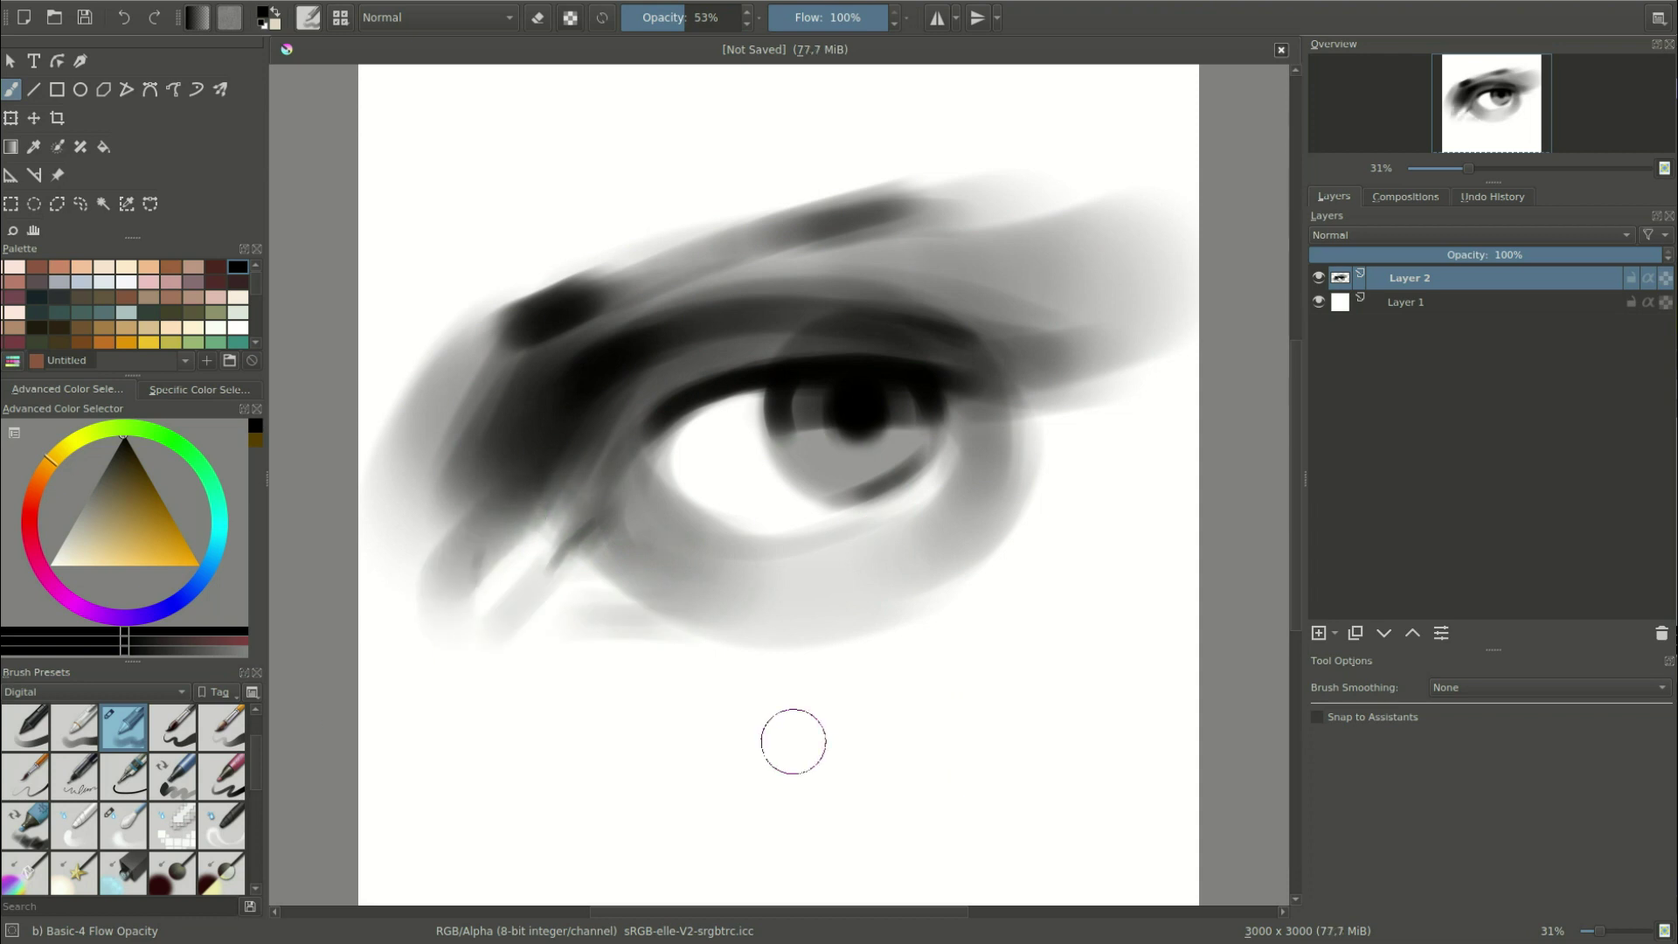
{"action": "left_click_drag", "start_coordinate": [926, 611], "coordinate": [606, 611]}
{"action": "left_click_drag", "start_coordinate": [987, 551], "coordinate": [612, 542]}
Outline the iris ring and darken the tone around it and the lower lid.
{"action": "left_click_drag", "start_coordinate": [653, 427], "coordinate": [895, 521]}
{"action": "mouse_move", "coordinate": [787, 424]}
{"action": "left_mouse_down"}
{"action": "mouse_move", "coordinate": [952, 428]}
{"action": "mouse_move", "coordinate": [935, 411]}
{"action": "left_mouse_up"}
{"action": "left_click_drag", "start_coordinate": [629, 472], "coordinate": [757, 404]}
{"action": "left_click_drag", "start_coordinate": [909, 385], "coordinate": [1013, 454]}
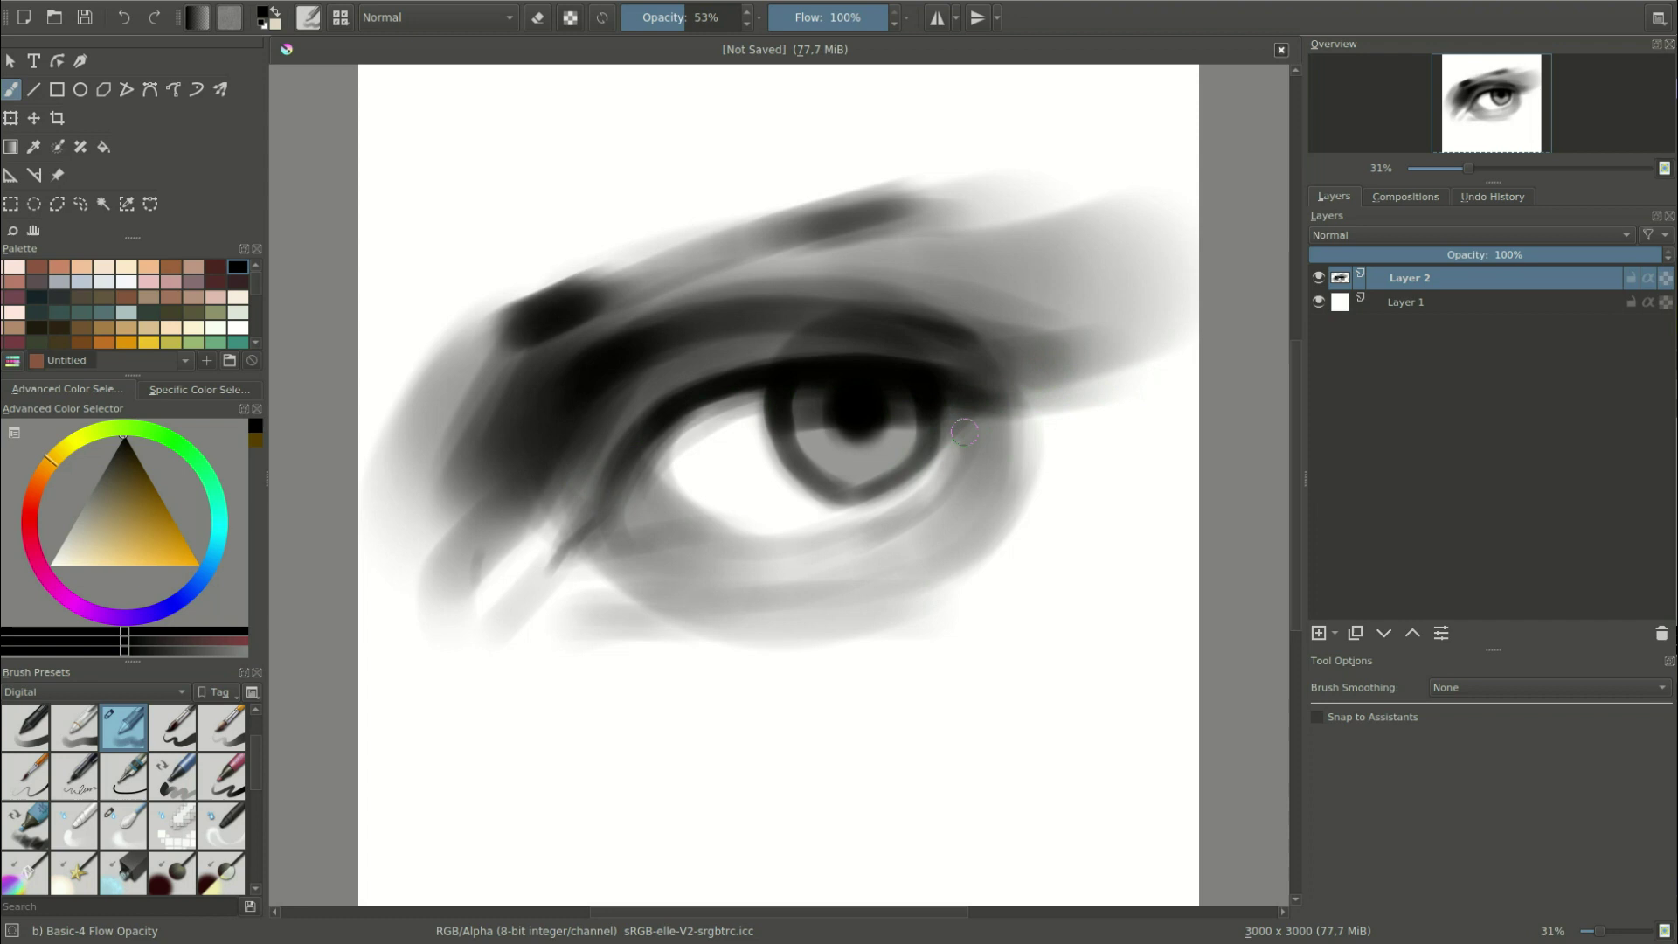
{"action": "left_click_drag", "start_coordinate": [787, 437], "coordinate": [917, 419]}
{"action": "left_click_drag", "start_coordinate": [839, 559], "coordinate": [716, 568]}
Soften the iris ring and the shading above the eye with the Blender Blur brush.
{"action": "key", "text": "slash"}
{"action": "left_click_drag", "start_coordinate": [727, 431], "coordinate": [543, 443]}
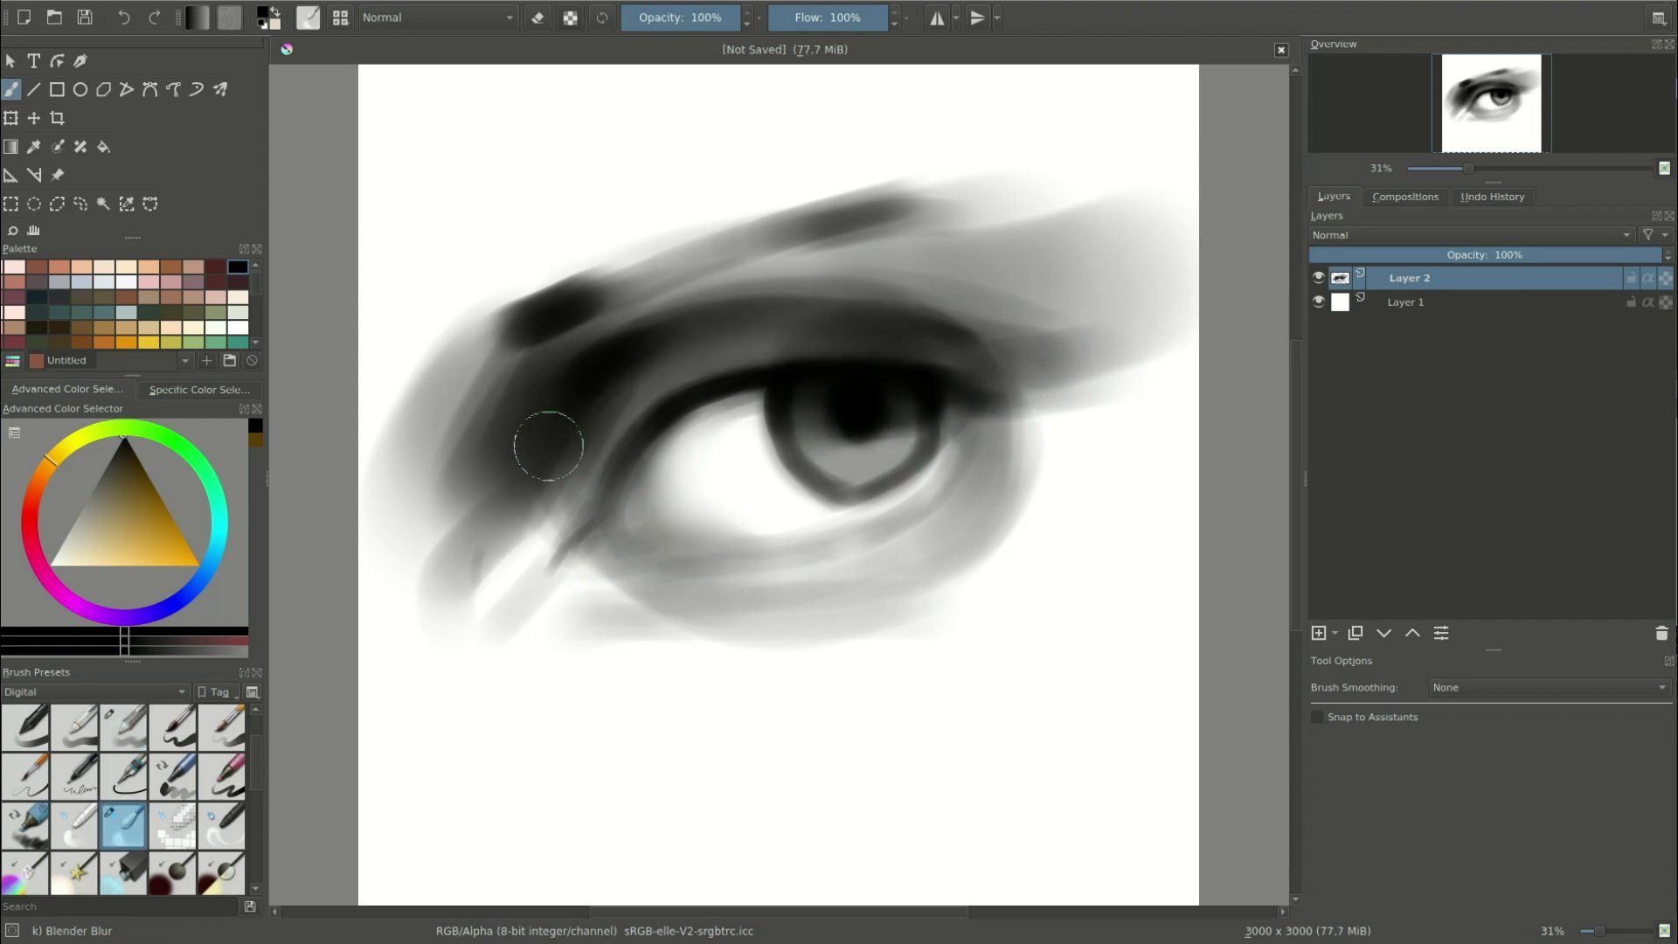
{"action": "mouse_move", "coordinate": [1037, 206]}
{"action": "left_mouse_down"}
{"action": "mouse_move", "coordinate": [1060, 423]}
{"action": "mouse_move", "coordinate": [692, 497]}
{"action": "left_mouse_up"}
Airbrush Soft in black over the upper lid and the lower-lid band under the iris.
{"action": "right_click", "coordinate": [891, 386]}
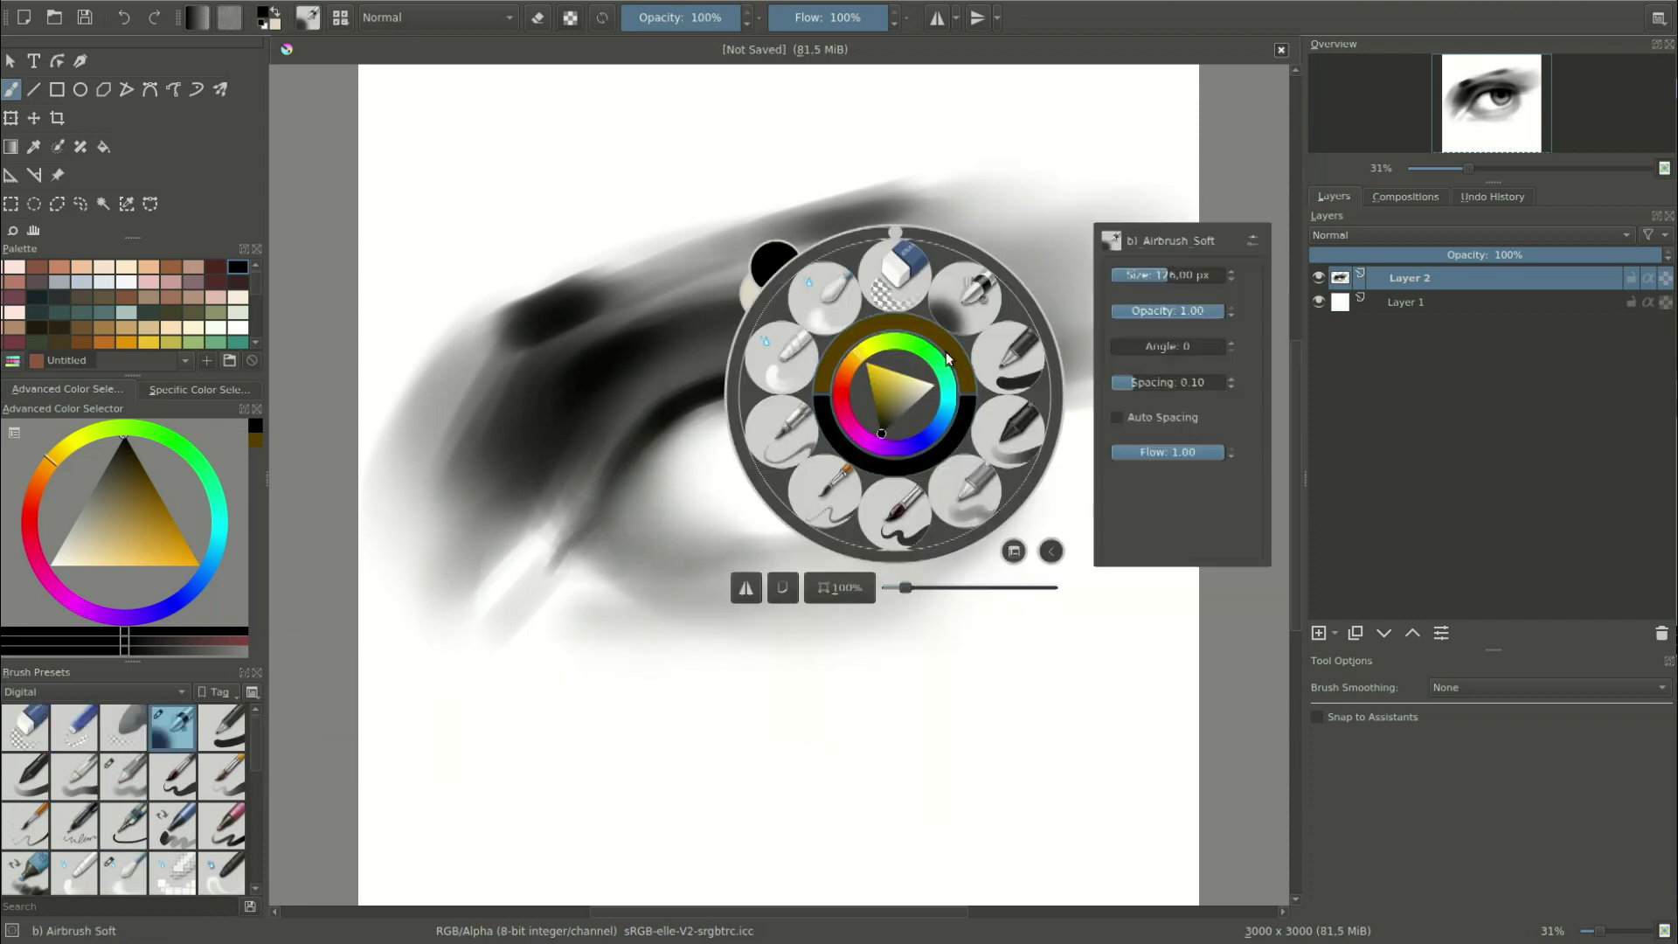
{"action": "left_click", "coordinate": [760, 358]}
{"action": "mouse_move", "coordinate": [740, 339]}
{"action": "left_mouse_down"}
{"action": "mouse_move", "coordinate": [909, 350]}
{"action": "mouse_move", "coordinate": [525, 306]}
{"action": "left_mouse_up"}
{"action": "key", "text": "x"}
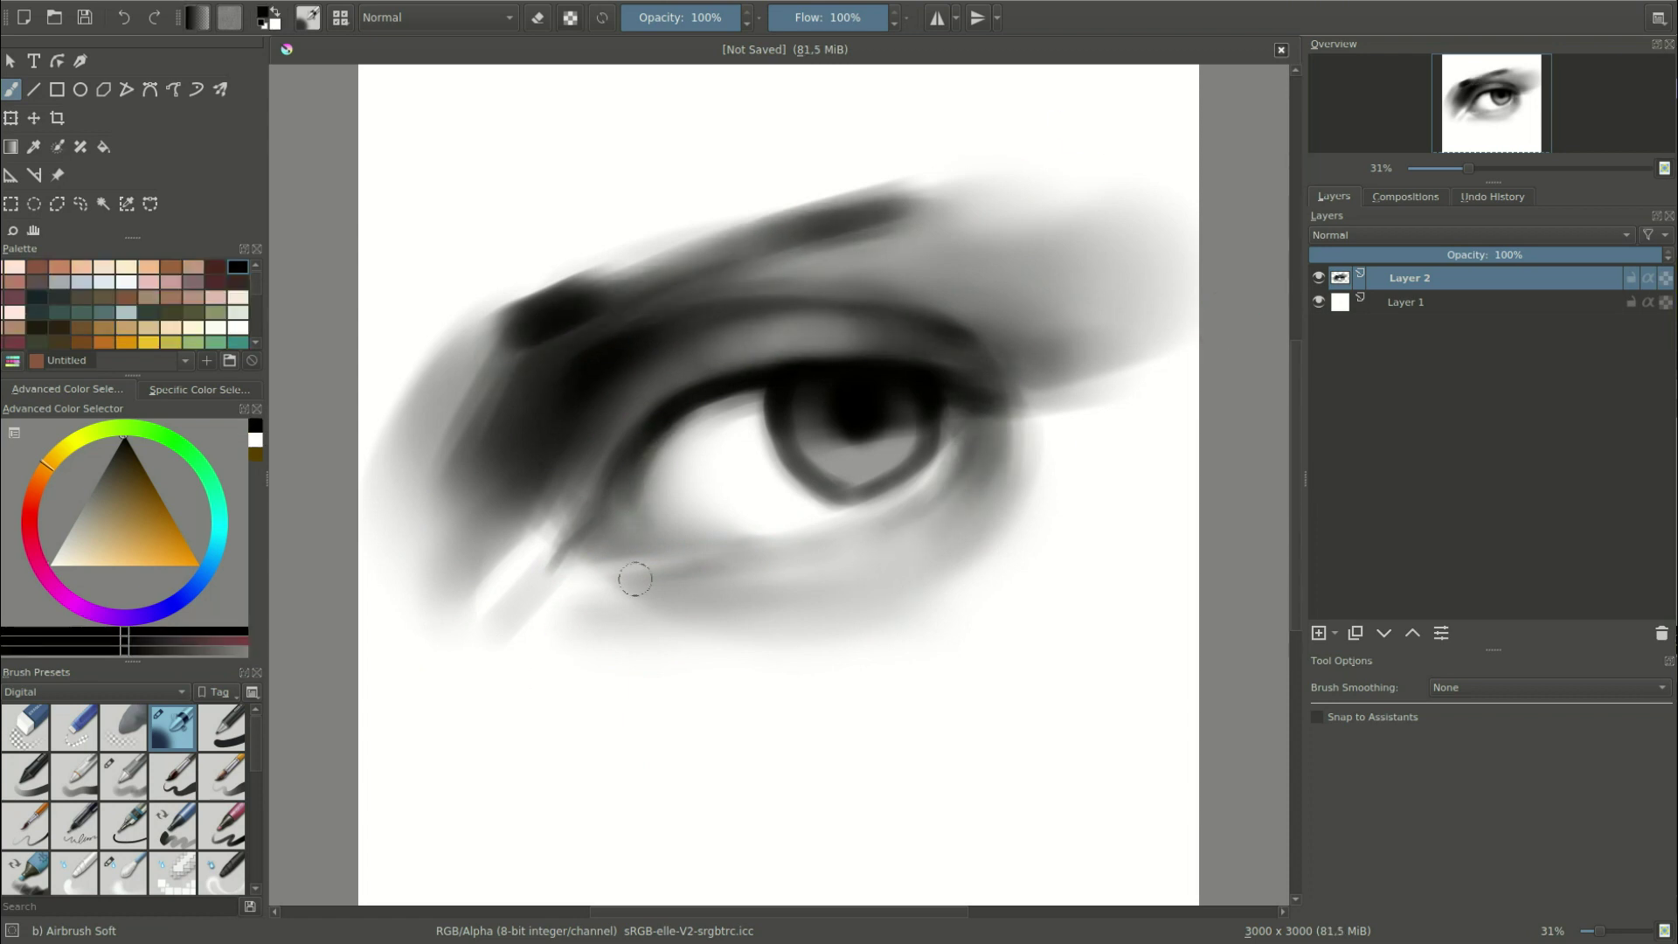
{"action": "left_click_drag", "start_coordinate": [629, 563], "coordinate": [970, 524]}
{"action": "mouse_move", "coordinate": [910, 580]}
{"action": "left_mouse_down"}
{"action": "mouse_move", "coordinate": [931, 478]}
{"action": "mouse_move", "coordinate": [565, 614]}
{"action": "mouse_move", "coordinate": [1116, 330]}
{"action": "mouse_move", "coordinate": [834, 539]}
{"action": "left_mouse_up"}
Darken the outer eye corner and deepen the upper-lid crease, resizing the airbrush as needed.
{"action": "key", "text": "bracketright"}
{"action": "key", "text": "bracketright"}
{"action": "key", "text": "bracketright"}
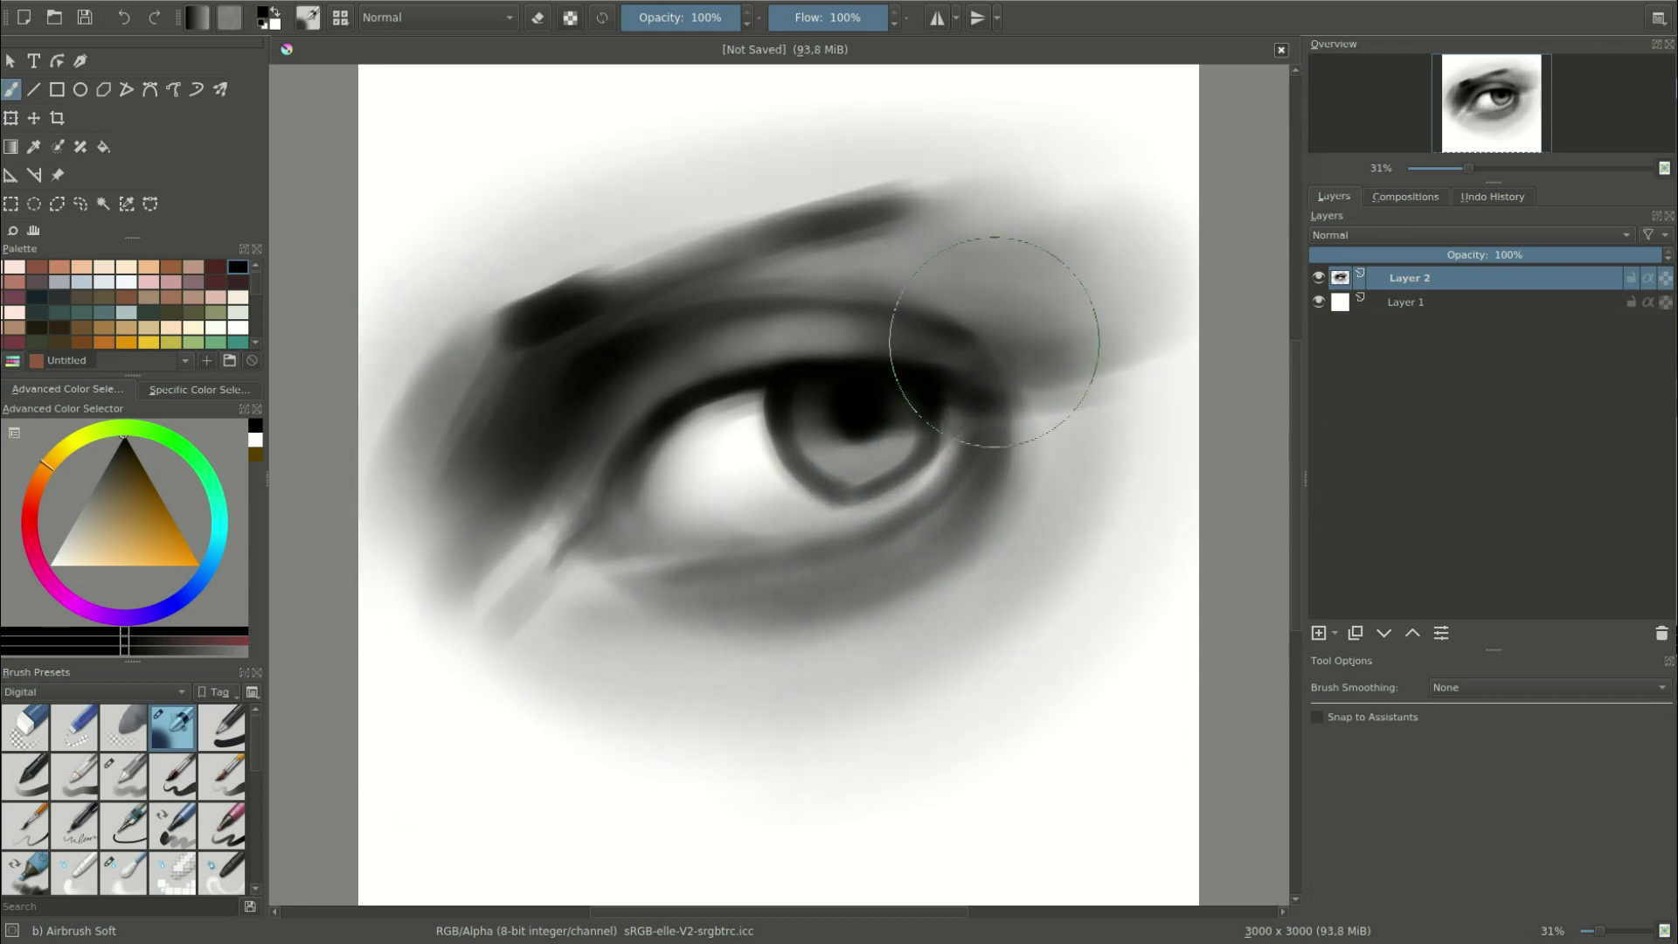
{"action": "key", "text": "bracketleft"}
{"action": "key", "text": "bracketleft"}
{"action": "key", "text": "bracketleft"}
{"action": "mouse_move", "coordinate": [981, 356]}
{"action": "left_mouse_down"}
{"action": "mouse_move", "coordinate": [1059, 404]}
{"action": "mouse_move", "coordinate": [868, 622]}
{"action": "left_mouse_up"}
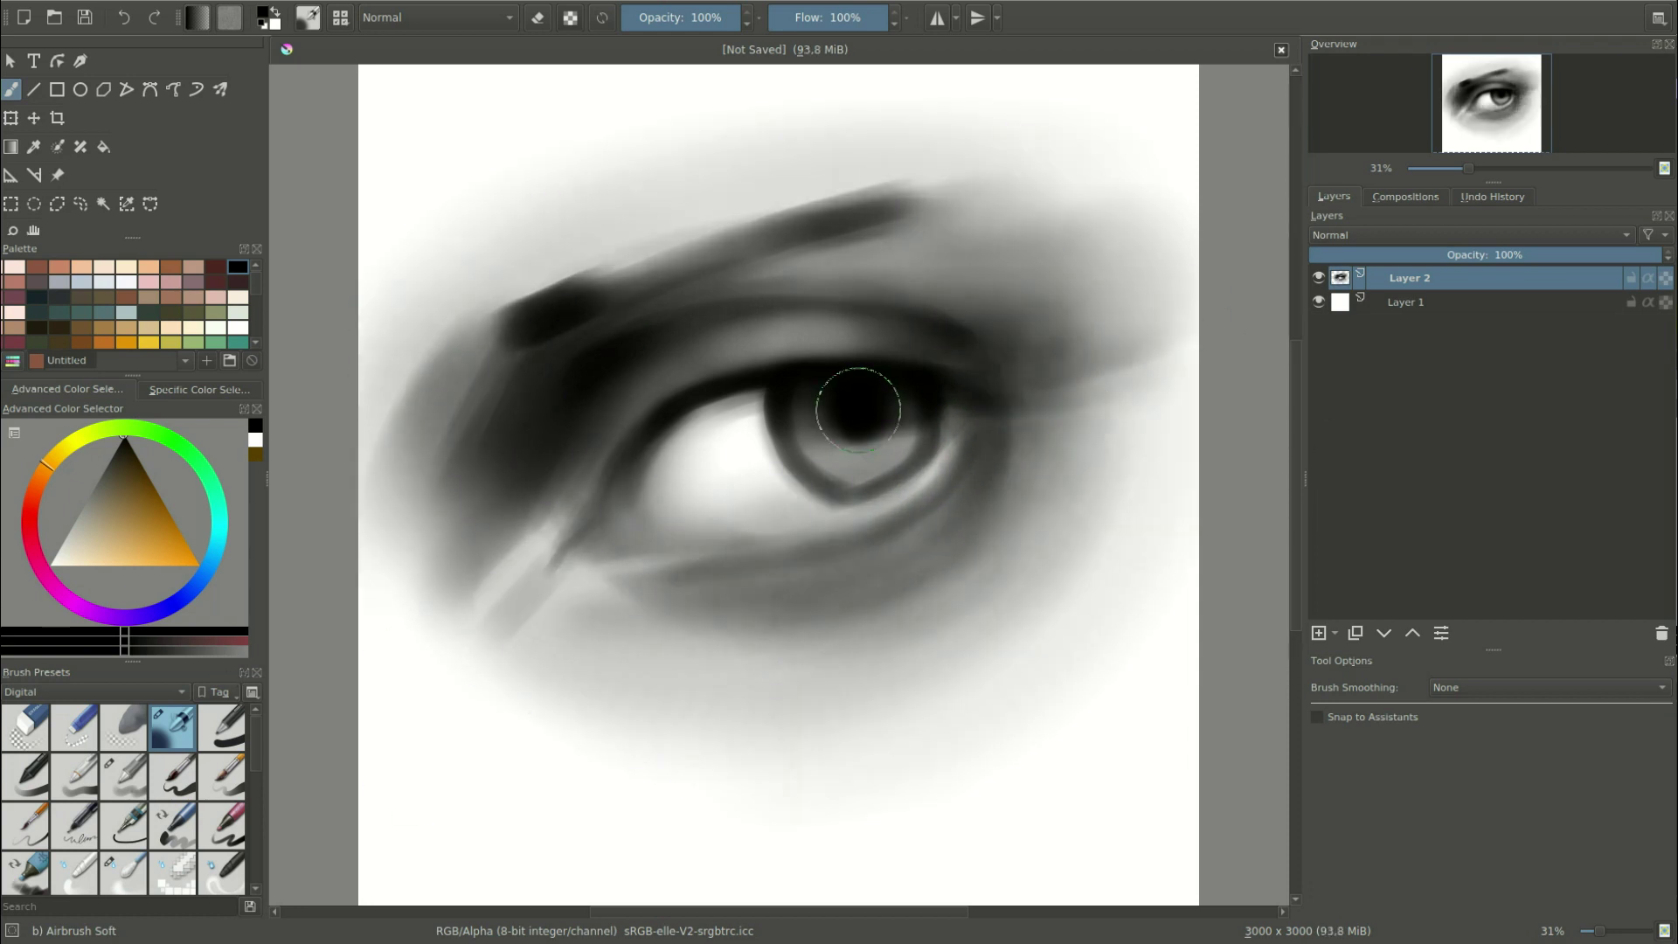
{"action": "key", "text": "slash"}
{"action": "key", "text": "bracketright"}
{"action": "key", "text": "bracketright"}
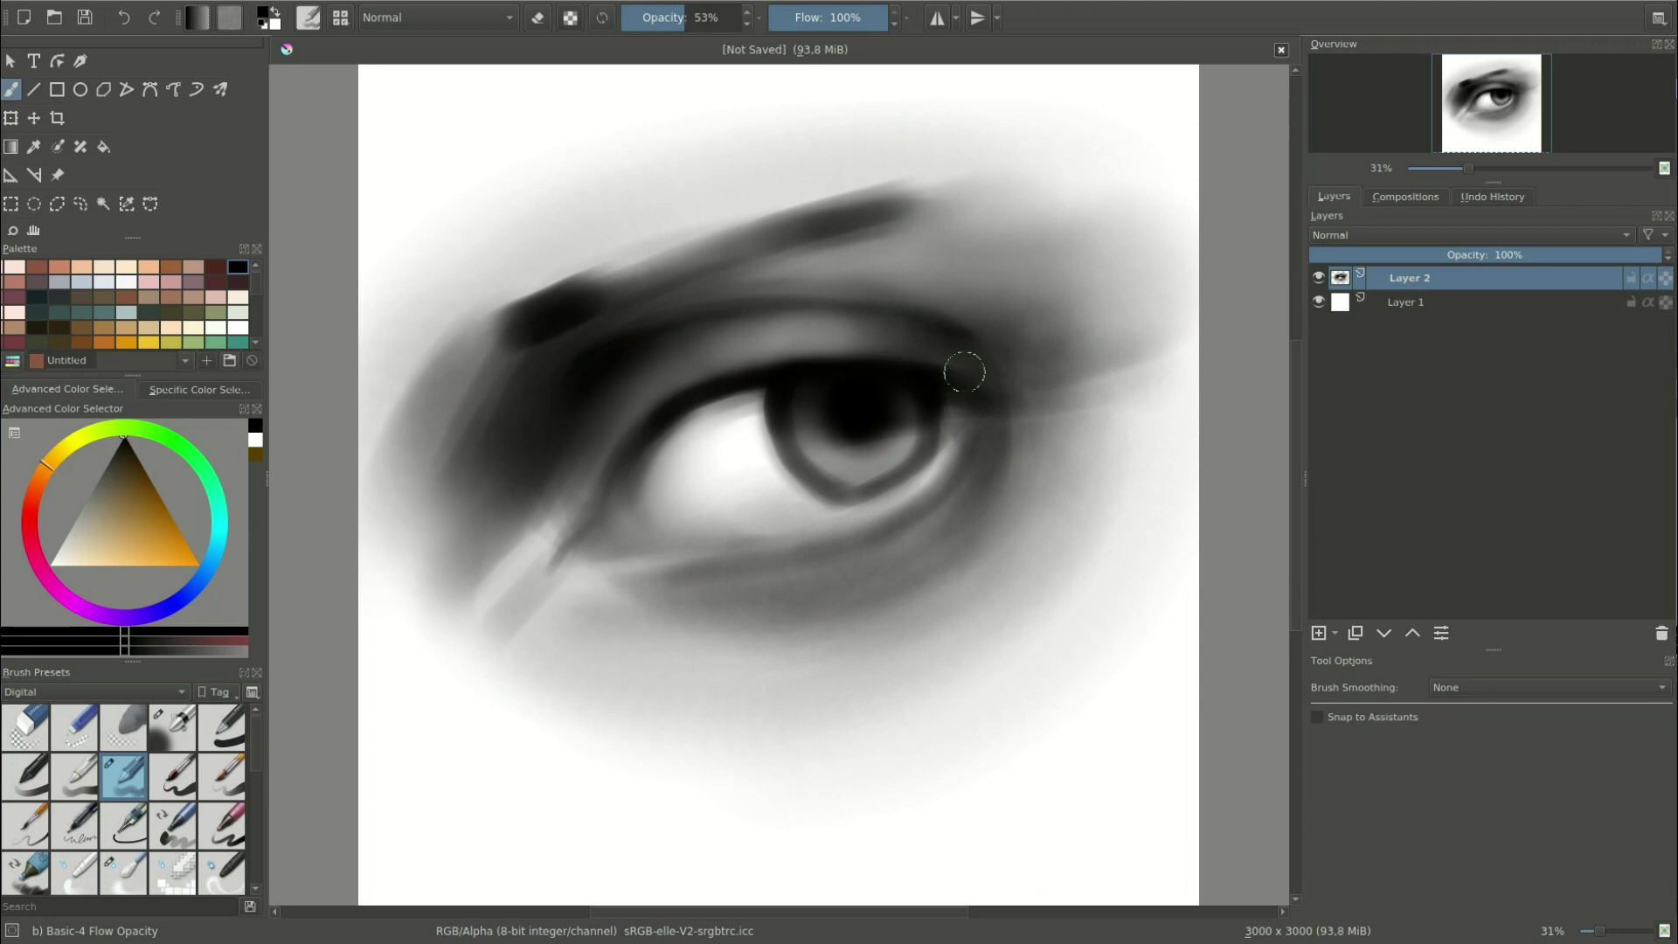
{"action": "left_click_drag", "start_coordinate": [965, 374], "coordinate": [751, 363]}
{"action": "left_click_drag", "start_coordinate": [952, 345], "coordinate": [1052, 354]}
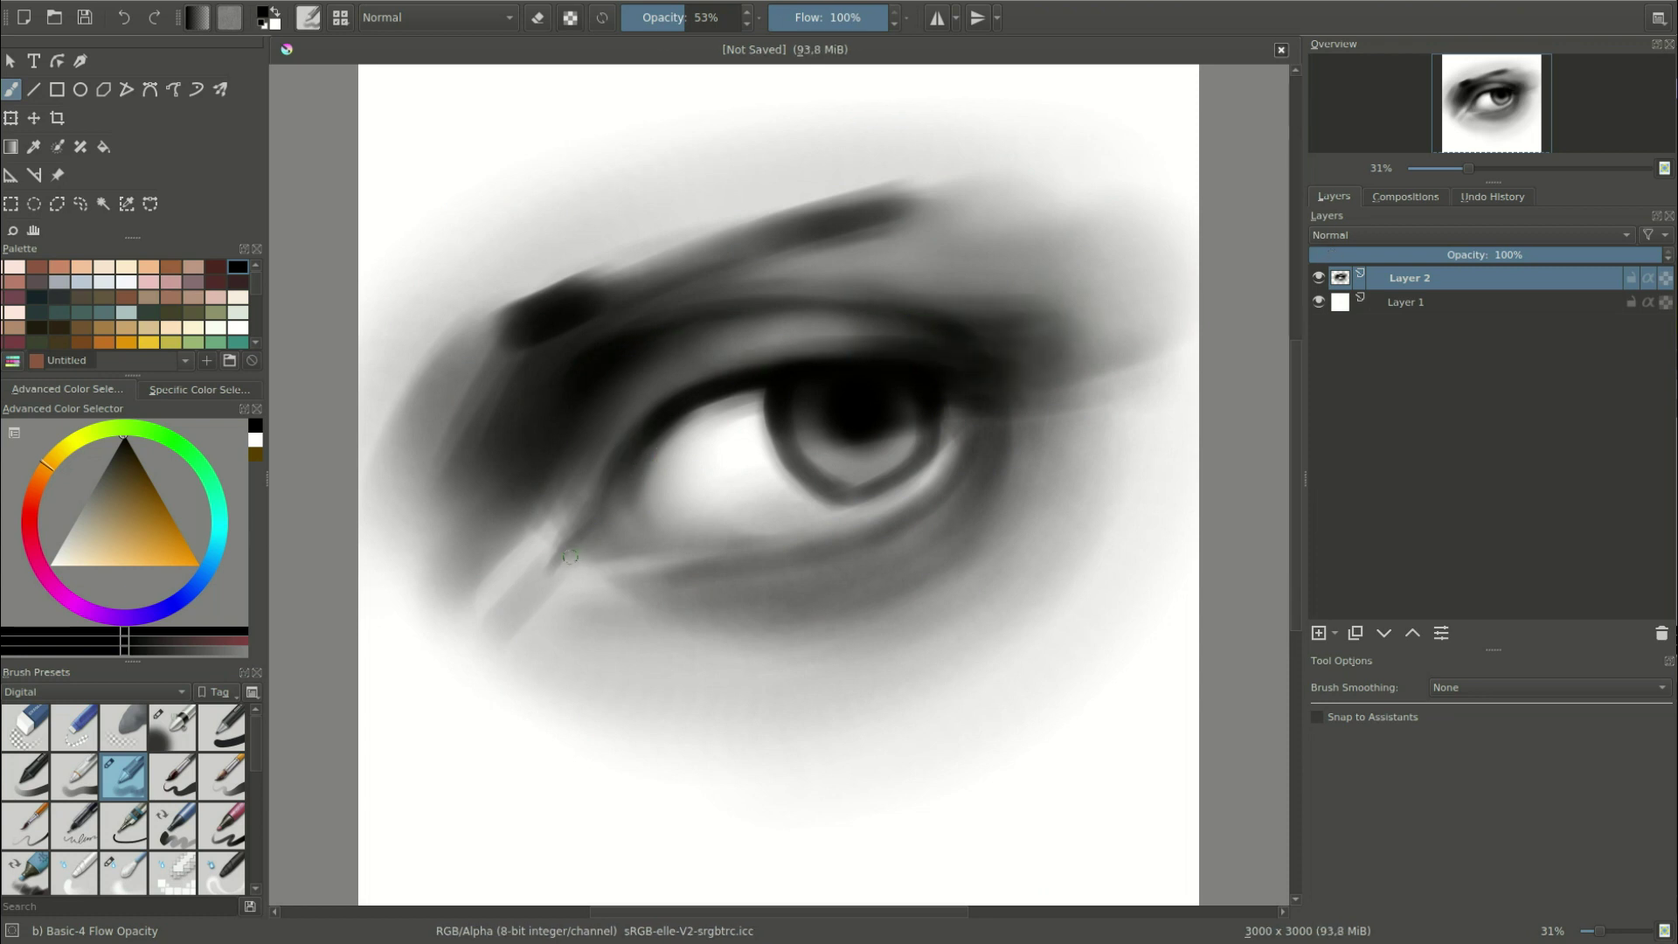
Darken the skin tone below the eye with the soft airbrush.
{"action": "key", "text": "comma"}
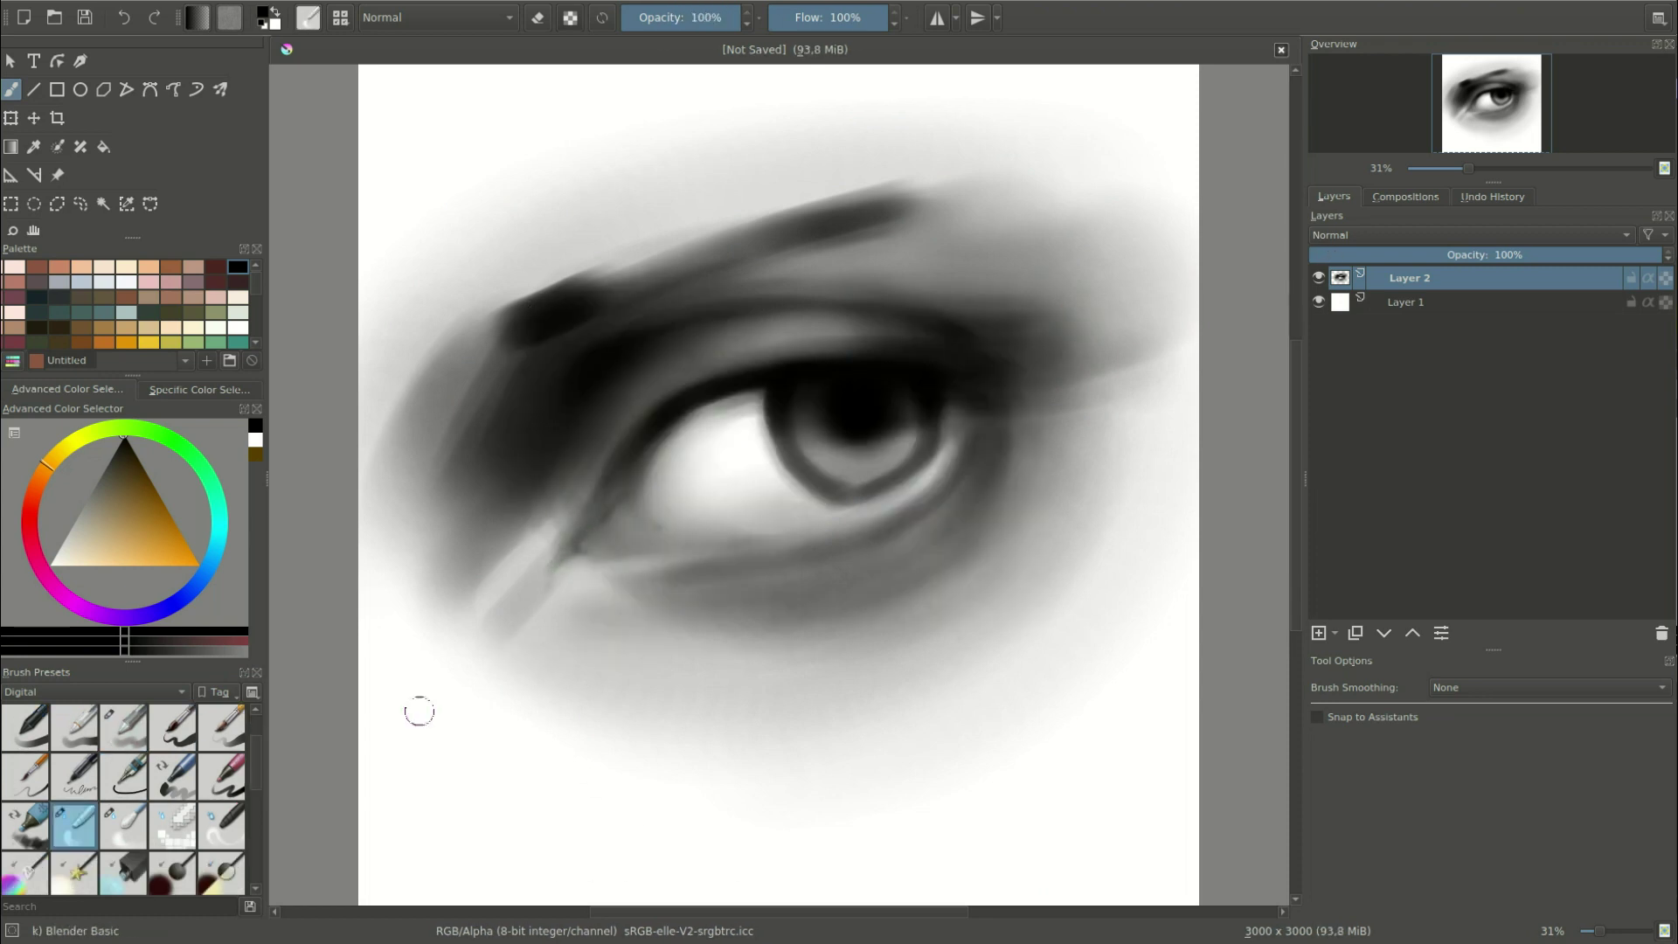
{"action": "key", "text": "slash"}
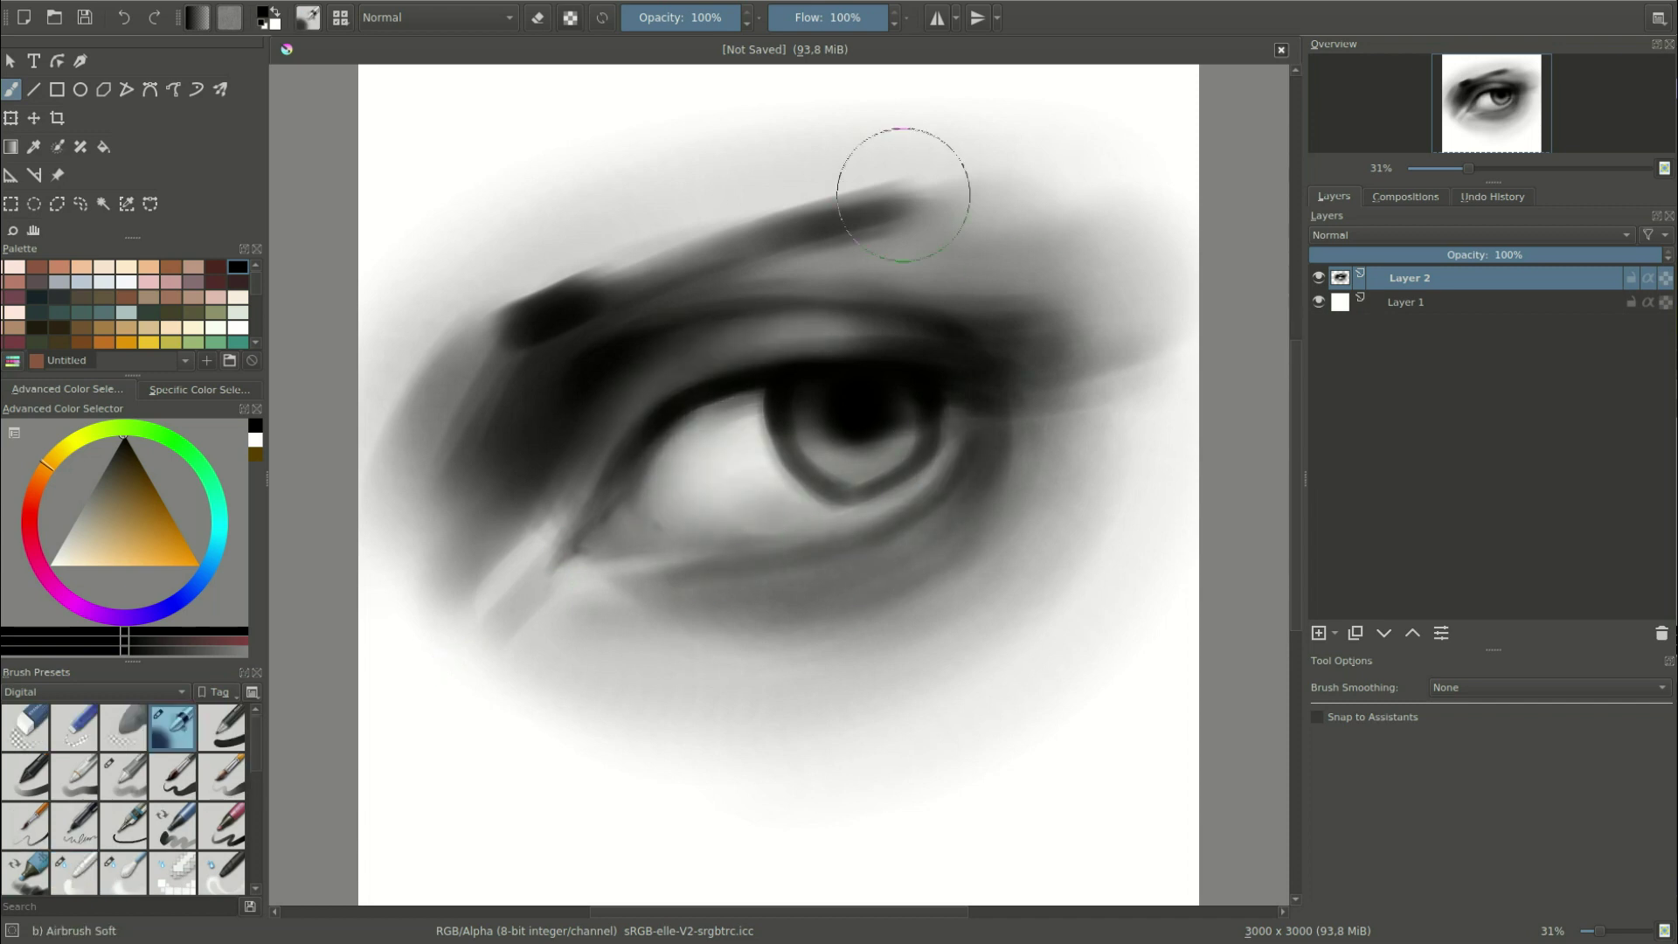
{"action": "left_click_drag", "start_coordinate": [611, 742], "coordinate": [1160, 542]}
{"action": "right_click", "coordinate": [884, 619]}
{"action": "left_click", "coordinate": [798, 525]}
Dab several white catchlights into the pupil.
{"action": "key", "text": "x"}
{"action": "left_click", "coordinate": [802, 386]}
{"action": "left_click", "coordinate": [822, 398]}
{"action": "mouse_move", "coordinate": [789, 391]}
{"action": "left_mouse_down"}
{"action": "mouse_move", "coordinate": [785, 411]}
{"action": "mouse_move", "coordinate": [818, 388]}
{"action": "mouse_move", "coordinate": [826, 407]}
{"action": "left_mouse_up"}
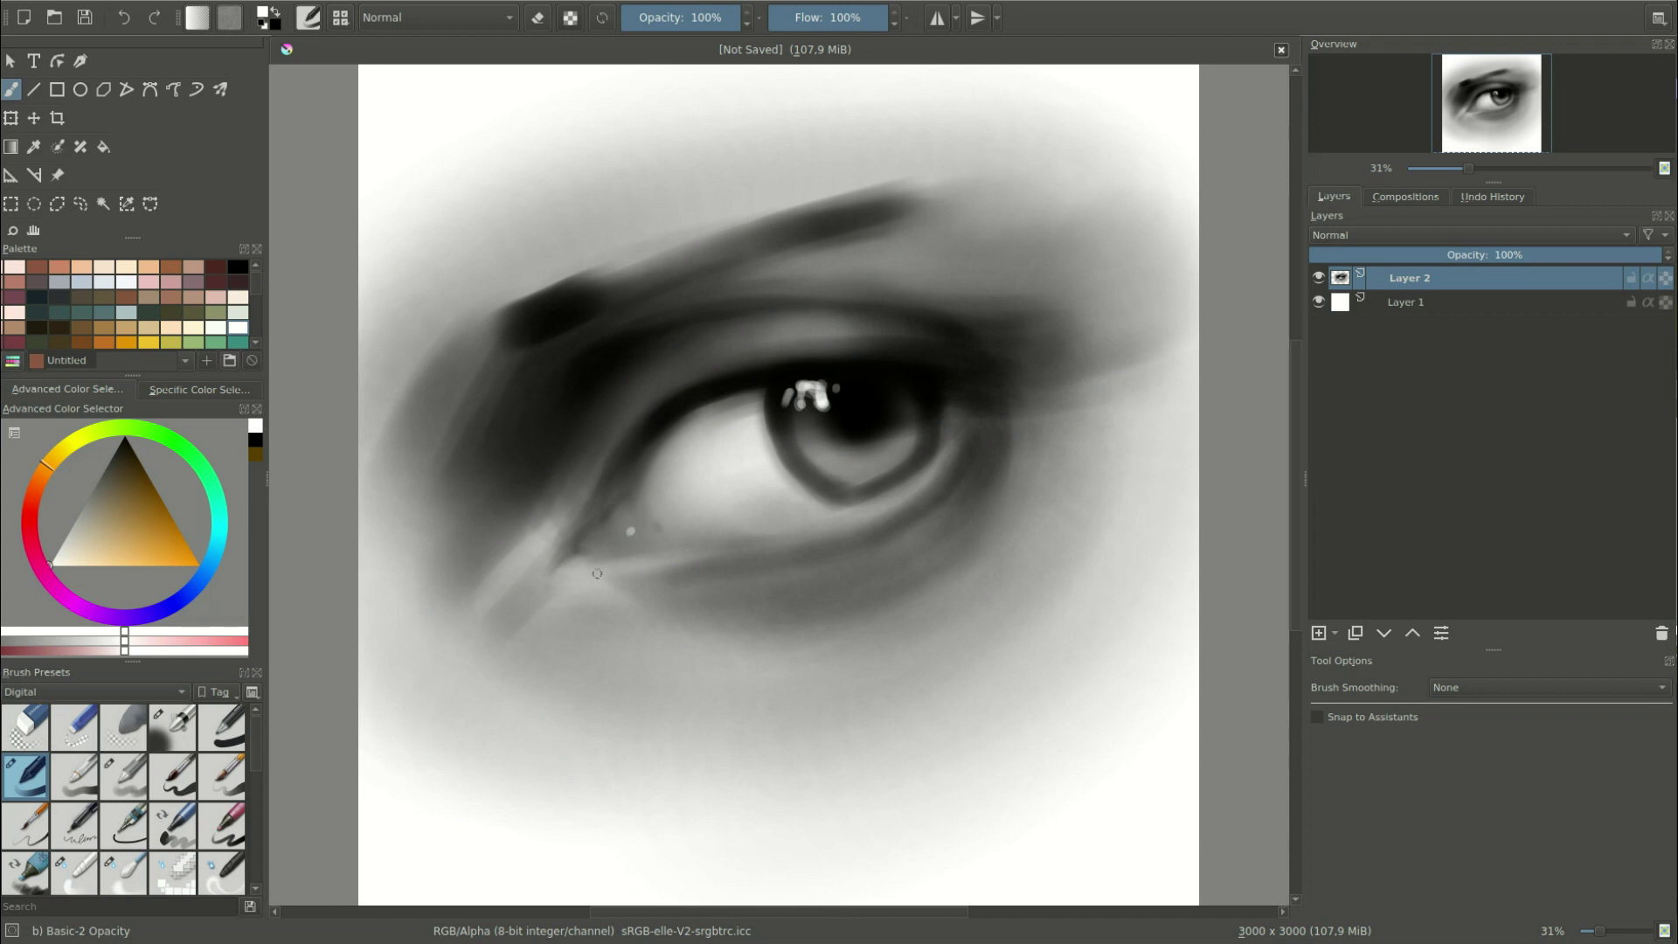
Add a soft white sheen on the upper eyelid with a half-opacity brush.
{"action": "right_click", "coordinate": [894, 581]}
{"action": "left_click", "coordinate": [929, 569]}
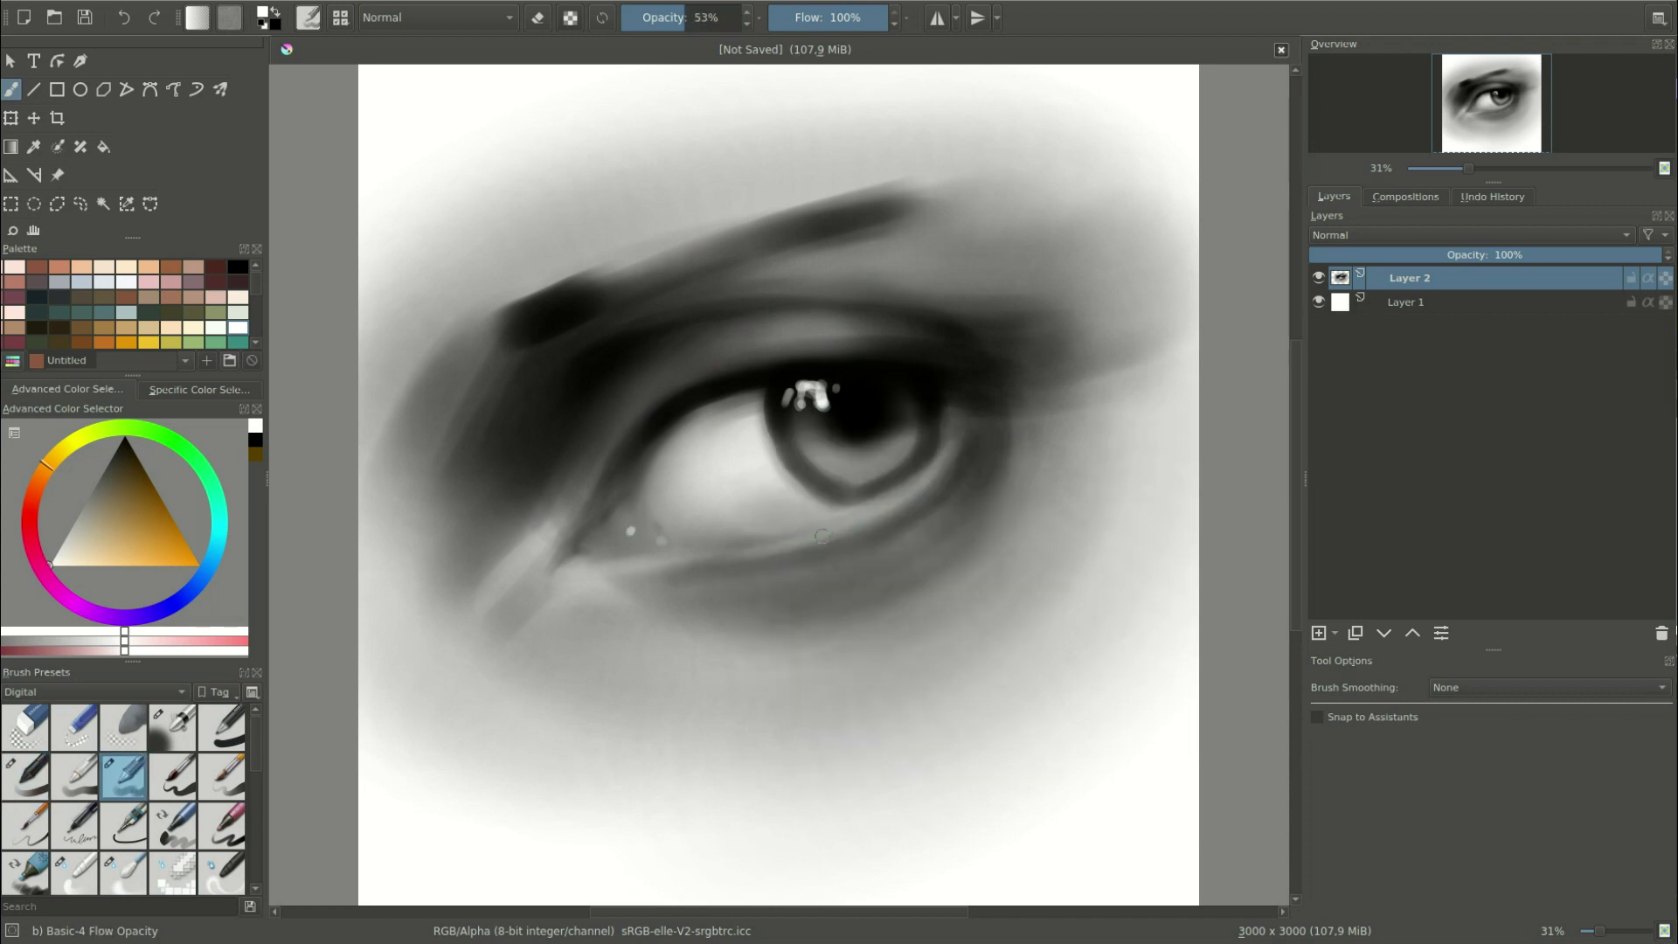
{"action": "mouse_move", "coordinate": [786, 345]}
{"action": "left_mouse_down"}
{"action": "mouse_move", "coordinate": [817, 325]}
{"action": "mouse_move", "coordinate": [762, 332]}
{"action": "left_mouse_up"}
Pick the soft airbrush, toggle black and white, then choose a half-opacity brush.
{"action": "right_click", "coordinate": [1048, 254]}
{"action": "left_click", "coordinate": [973, 232]}
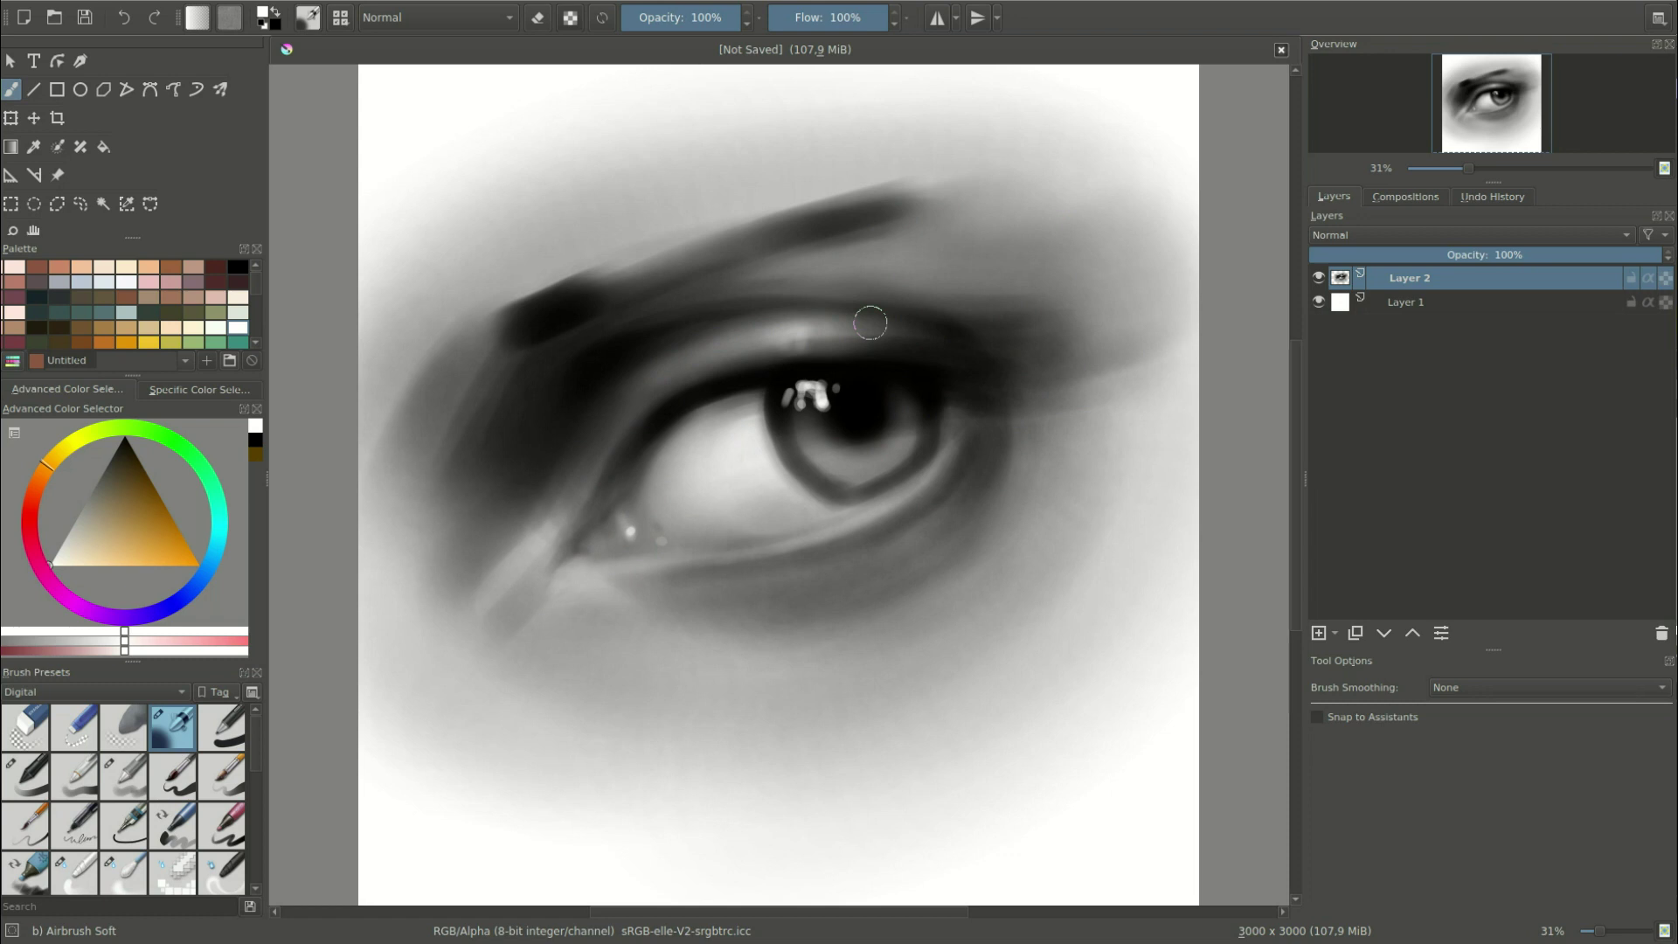
{"action": "key", "text": "x"}
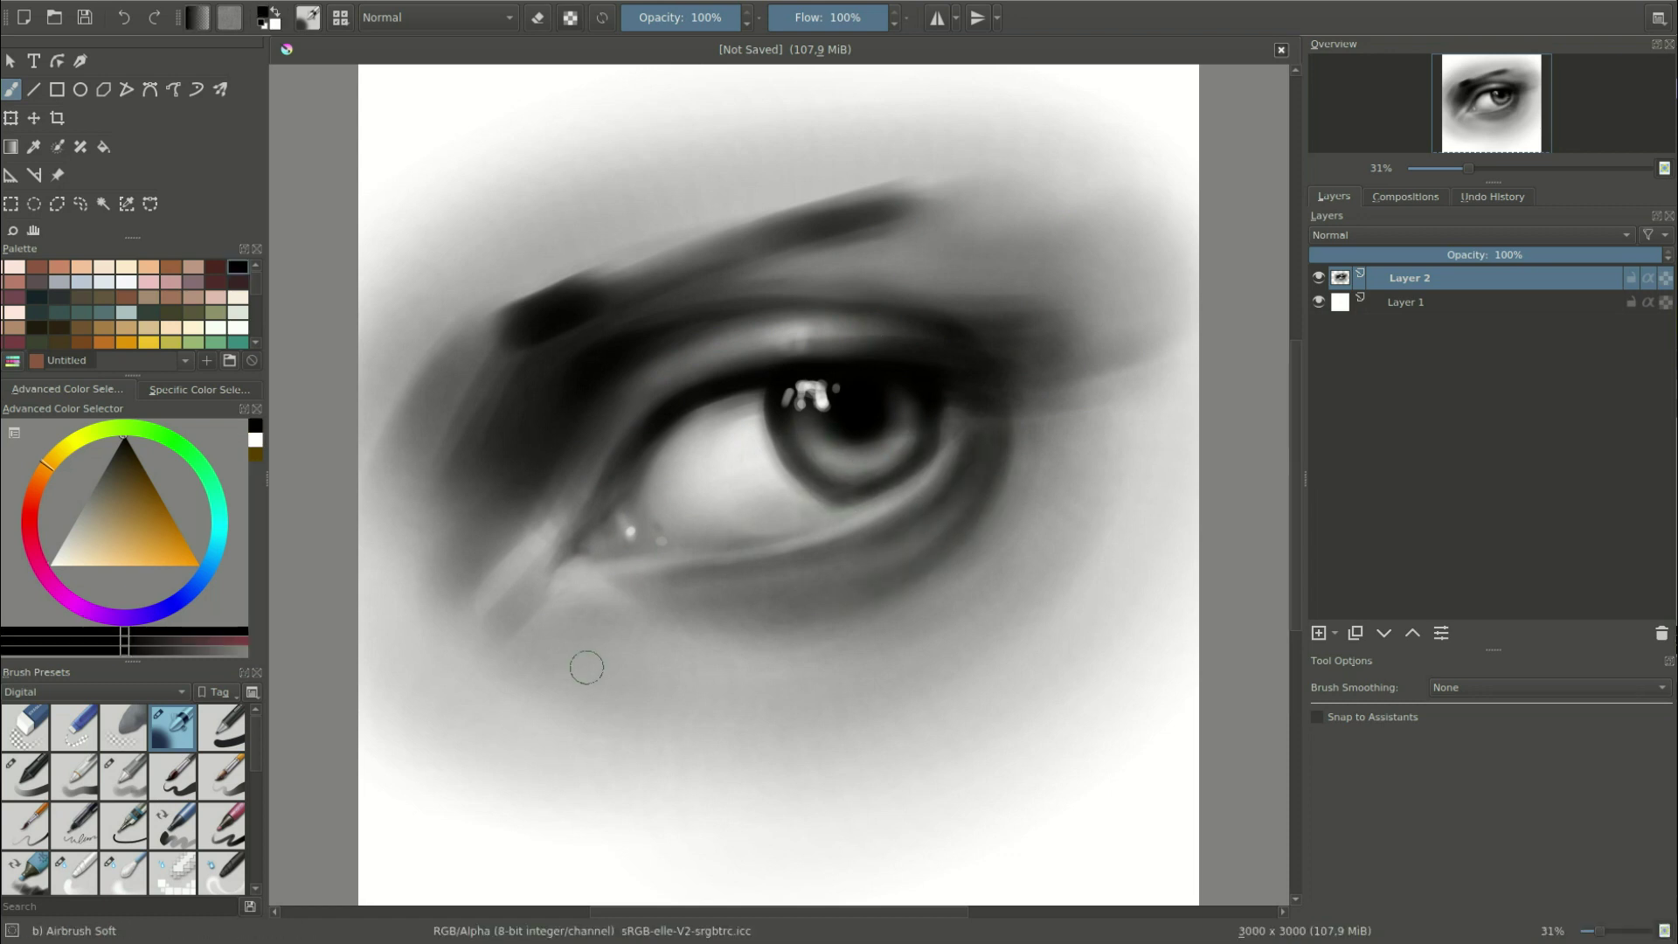
{"action": "key", "text": "x"}
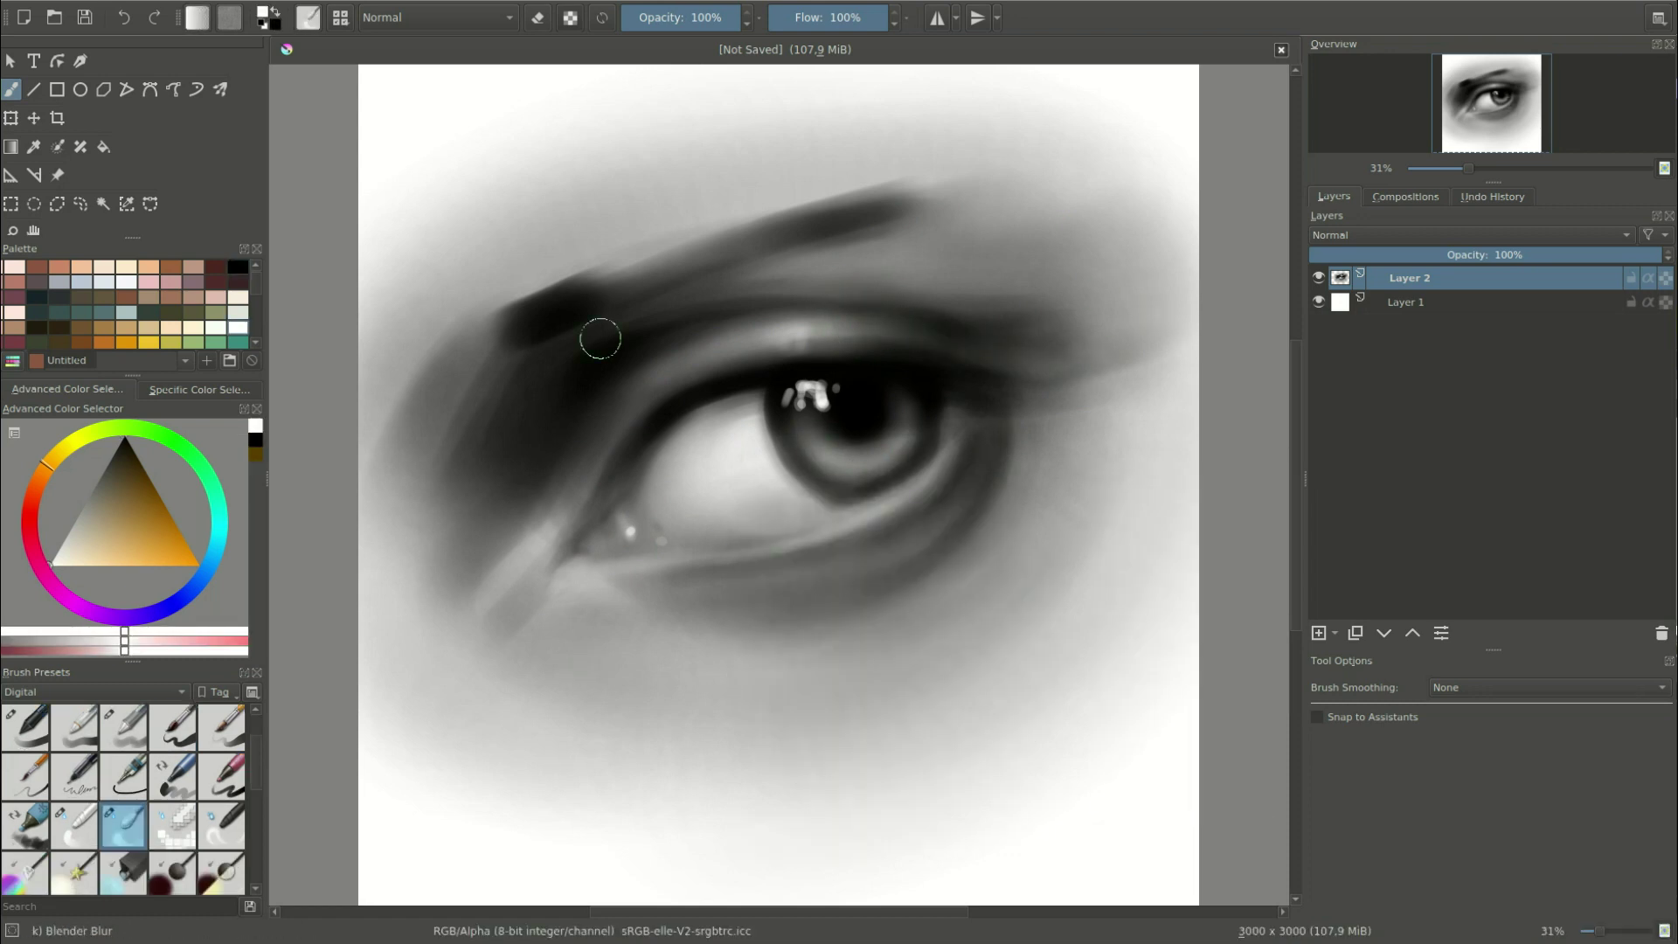
{"action": "right_click", "coordinate": [894, 422]}
{"action": "left_click", "coordinate": [987, 332]}
Darken the brow in black and texture the iris with radial light and dark strokes.
{"action": "key", "text": "x"}
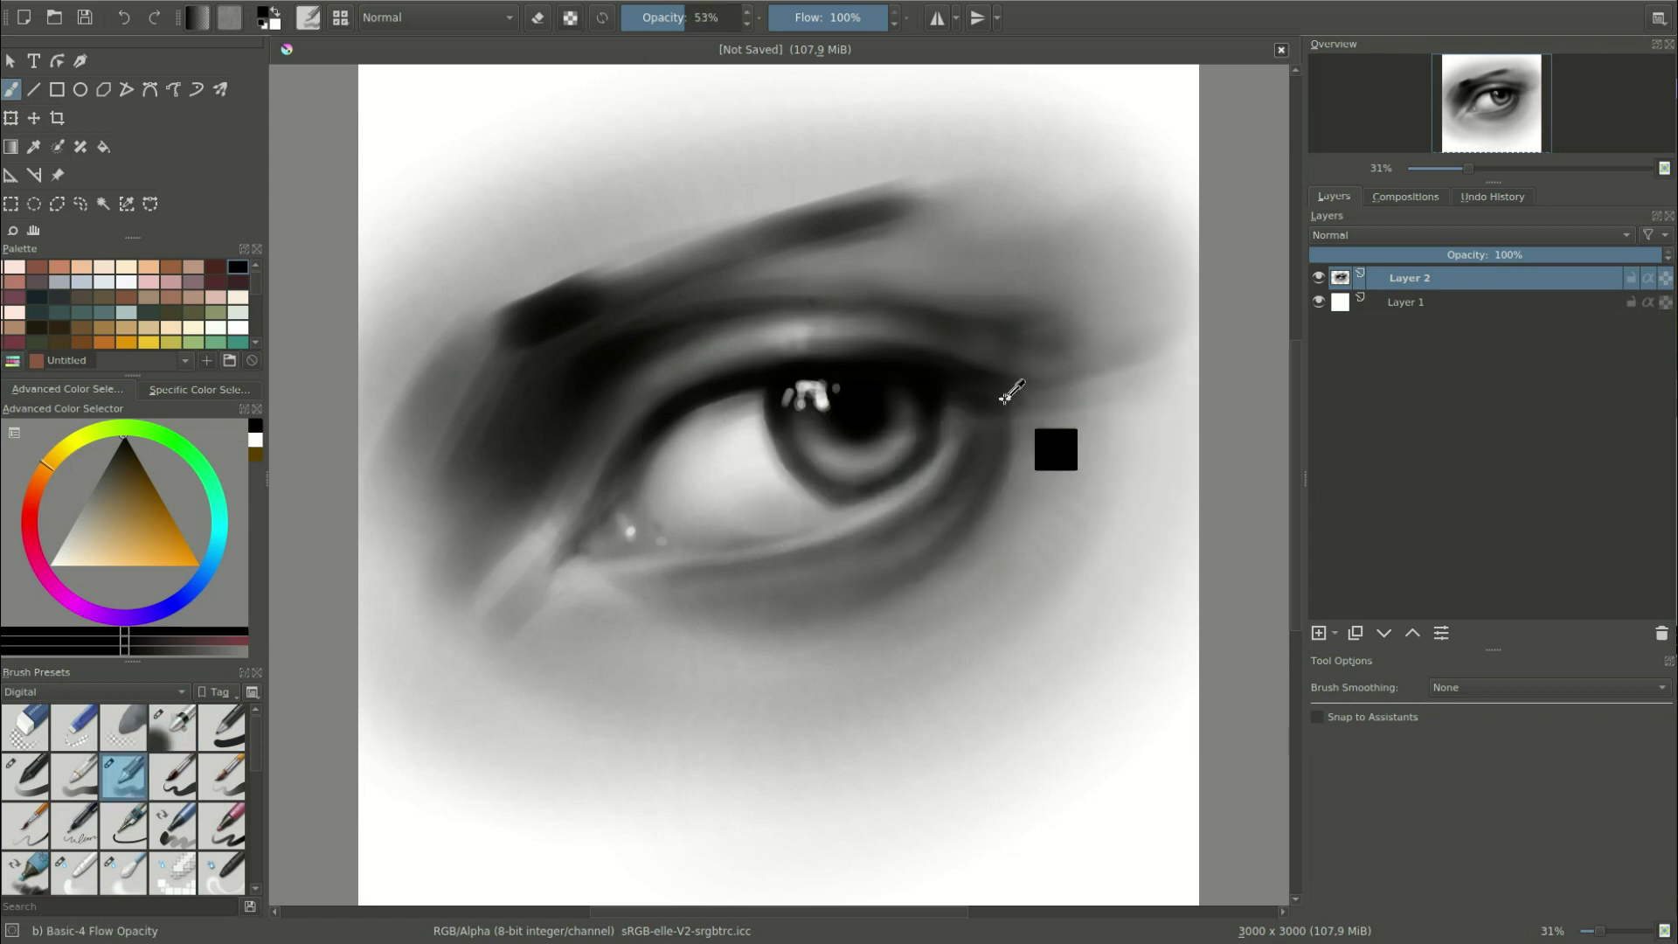
{"action": "left_click_drag", "start_coordinate": [629, 302], "coordinate": [544, 341]}
{"action": "left_click_drag", "start_coordinate": [856, 429], "coordinate": [864, 494]}
{"action": "left_click_drag", "start_coordinate": [782, 424], "coordinate": [778, 463]}
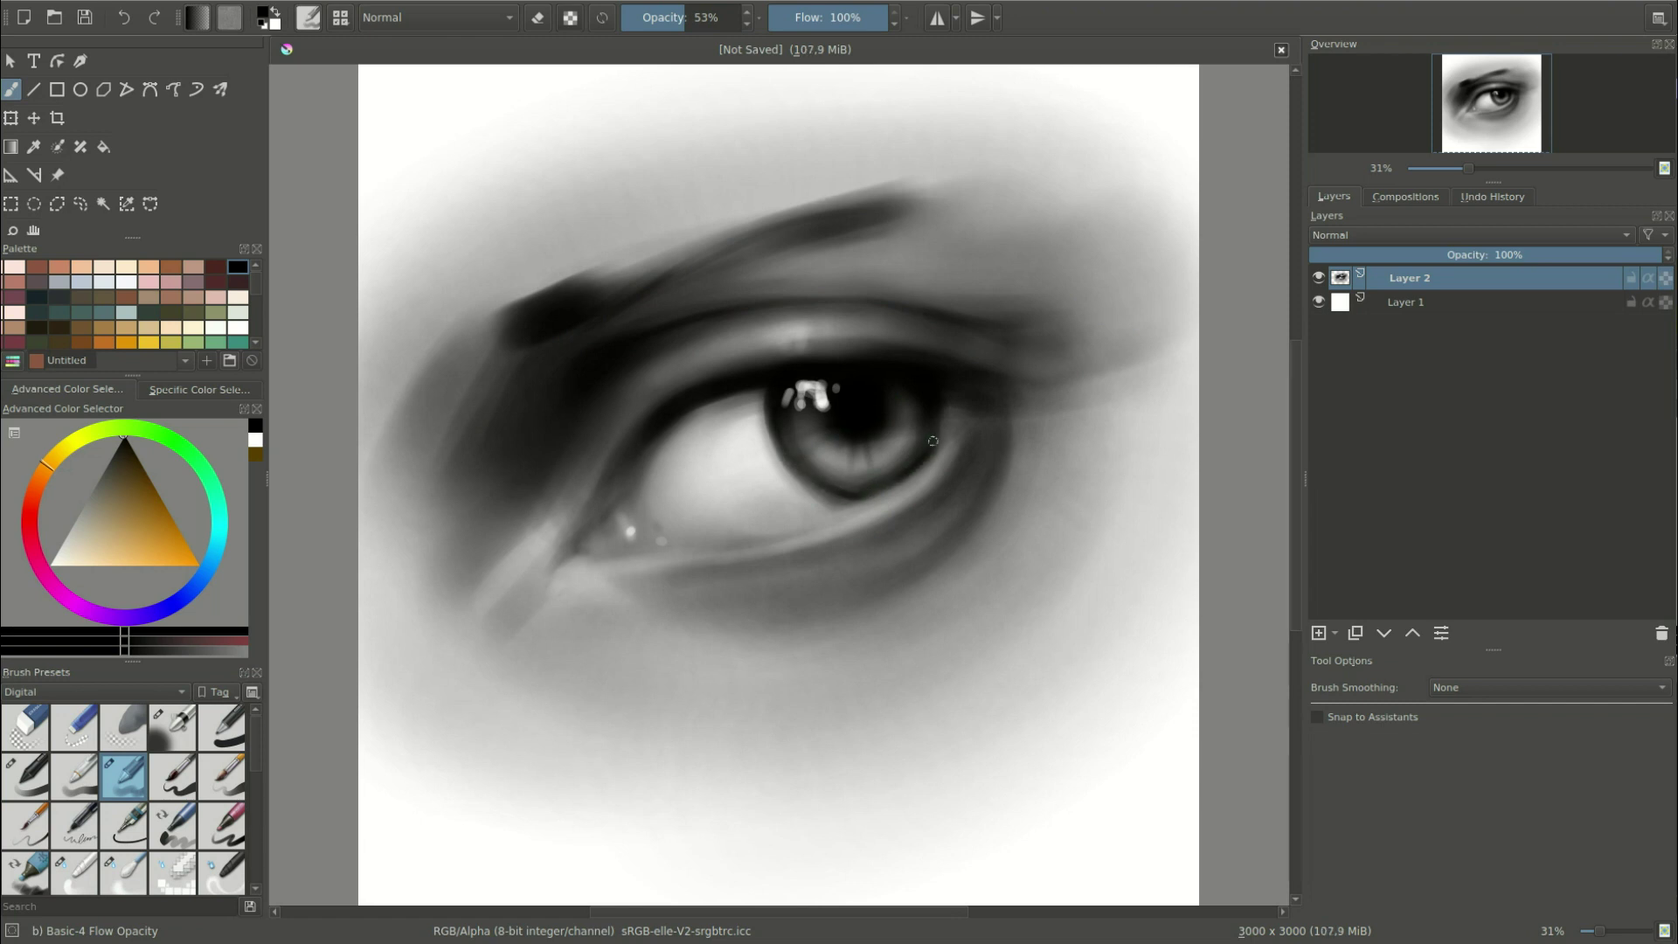
Smudge and blend the brow shading with the Blender Basic brush.
{"action": "key", "text": "slash"}
{"action": "key", "text": "slash"}
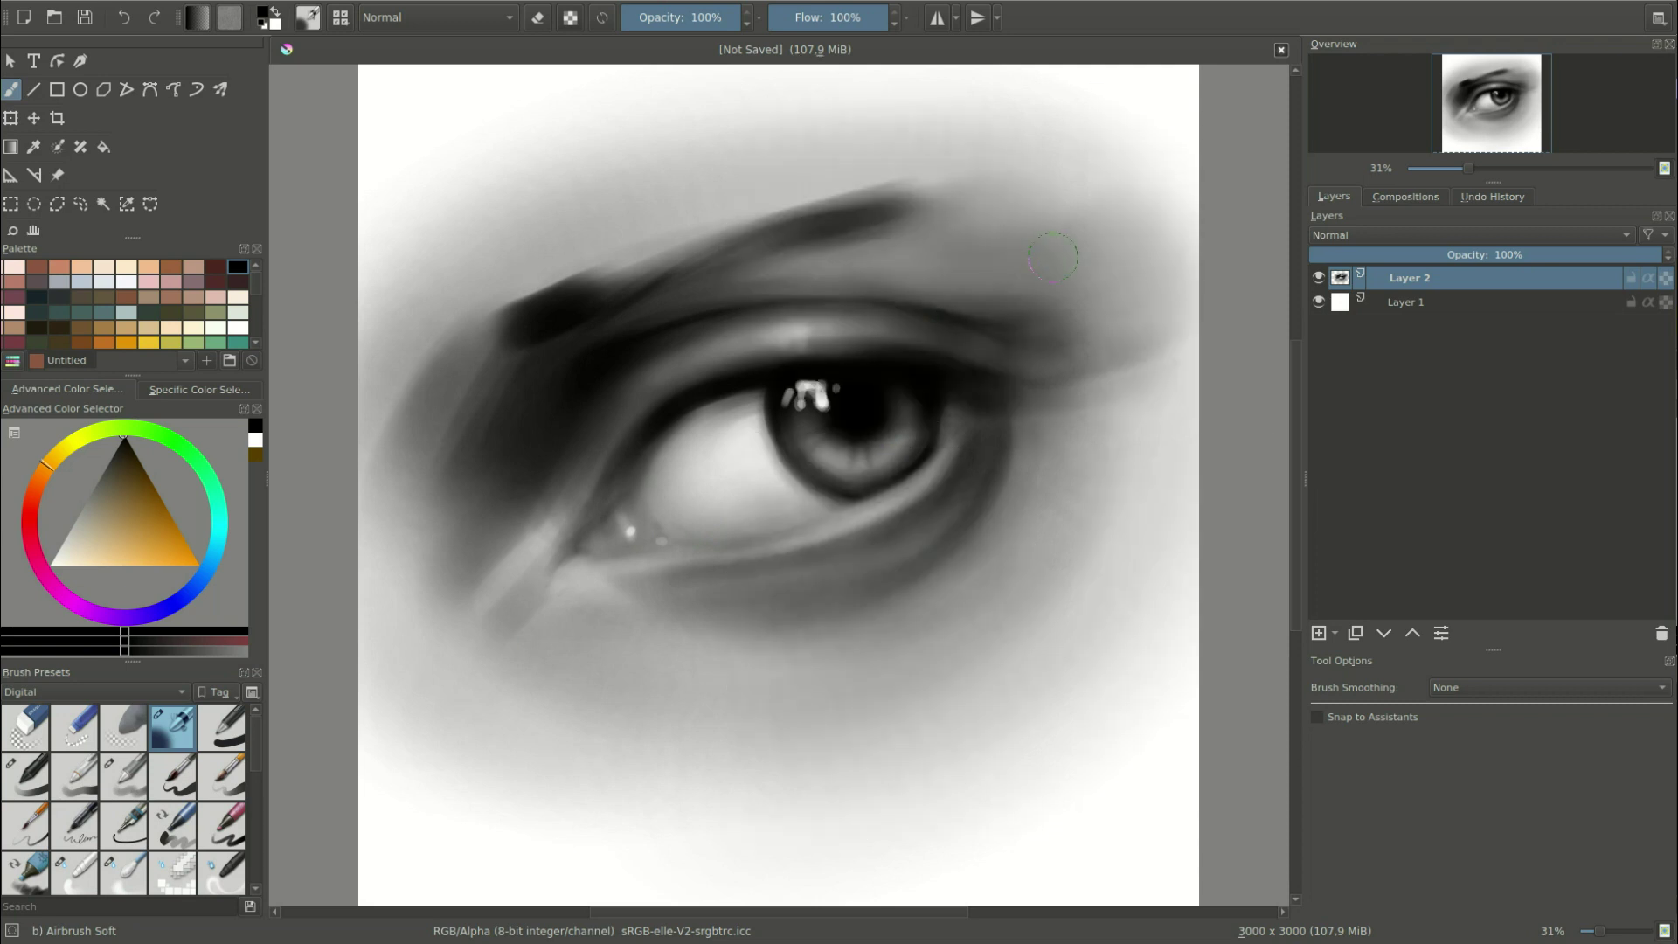
{"action": "key", "text": "x"}
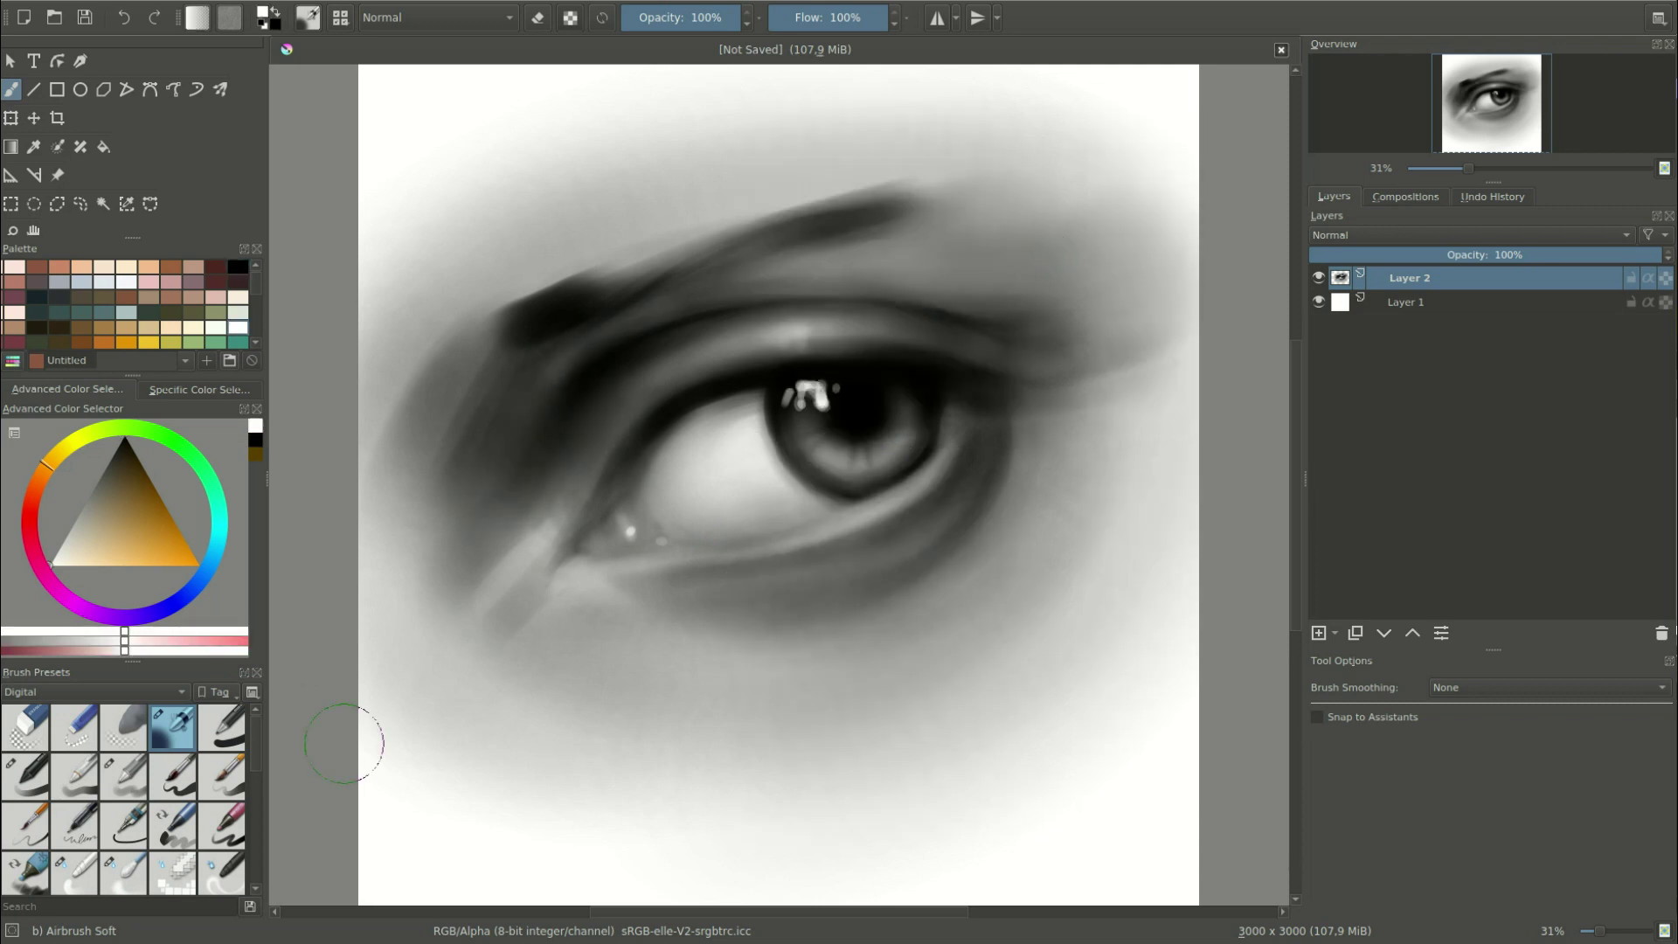
{"action": "key", "text": "slash"}
{"action": "left_click_drag", "start_coordinate": [555, 369], "coordinate": [420, 524]}
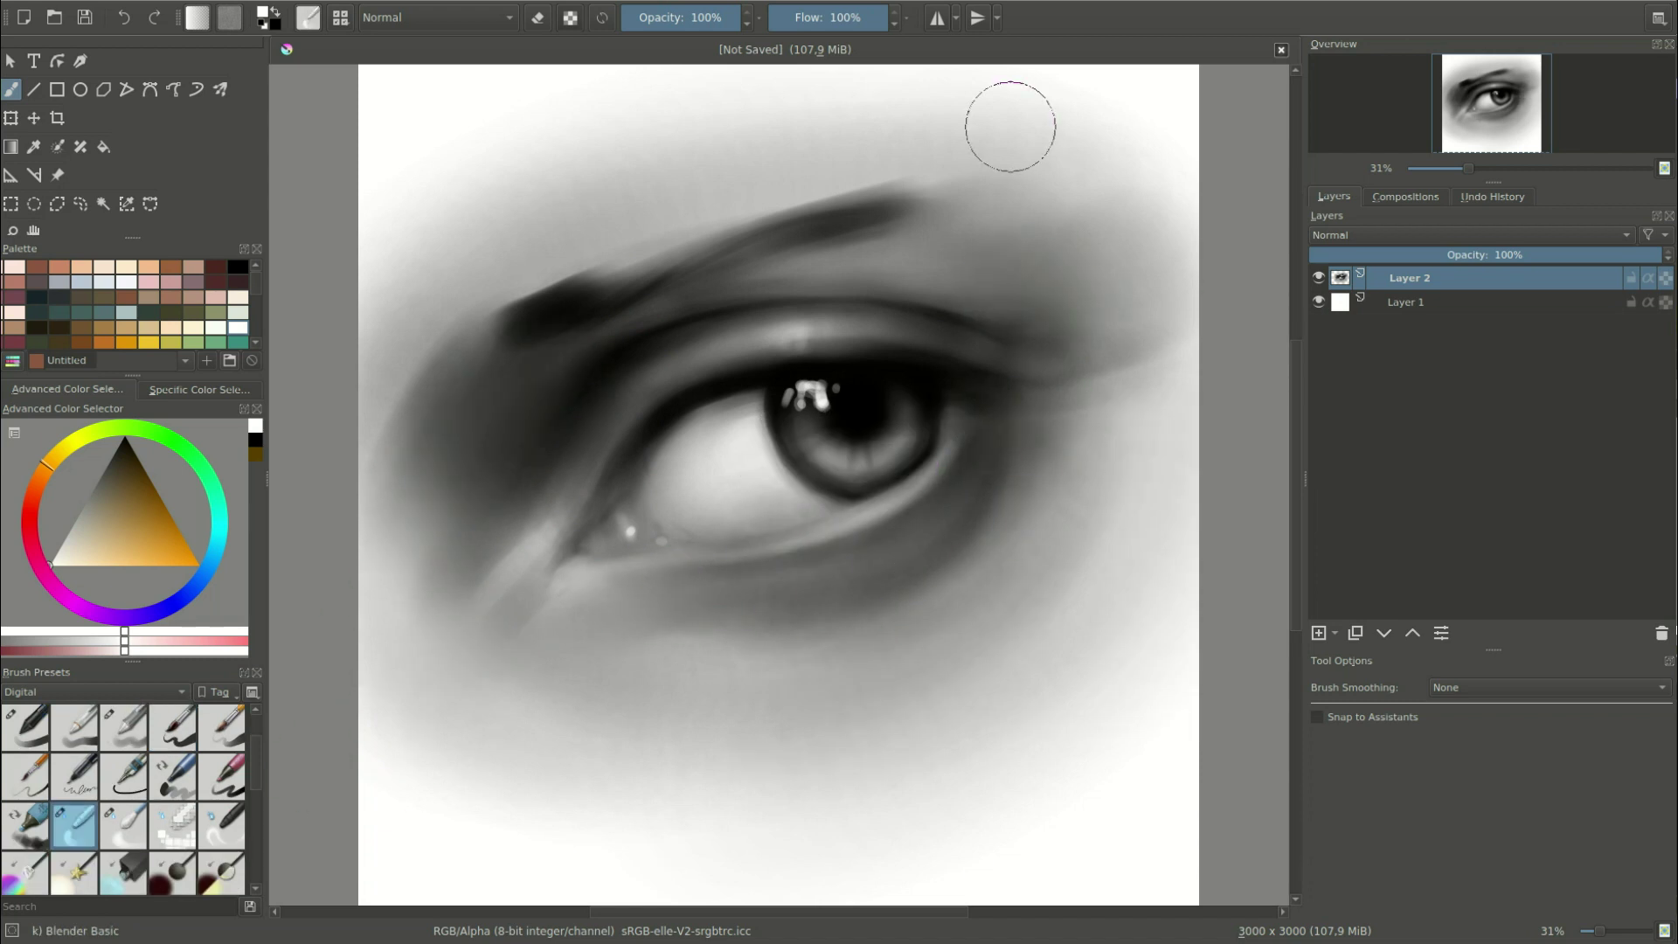
{"action": "scroll", "coordinate": [680, 664], "scroll_direction": "left", "scroll_amount": 2}
Choose the Basic-6 Details brush and draw lashes along the upper lid.
{"action": "right_click", "coordinate": [906, 580]}
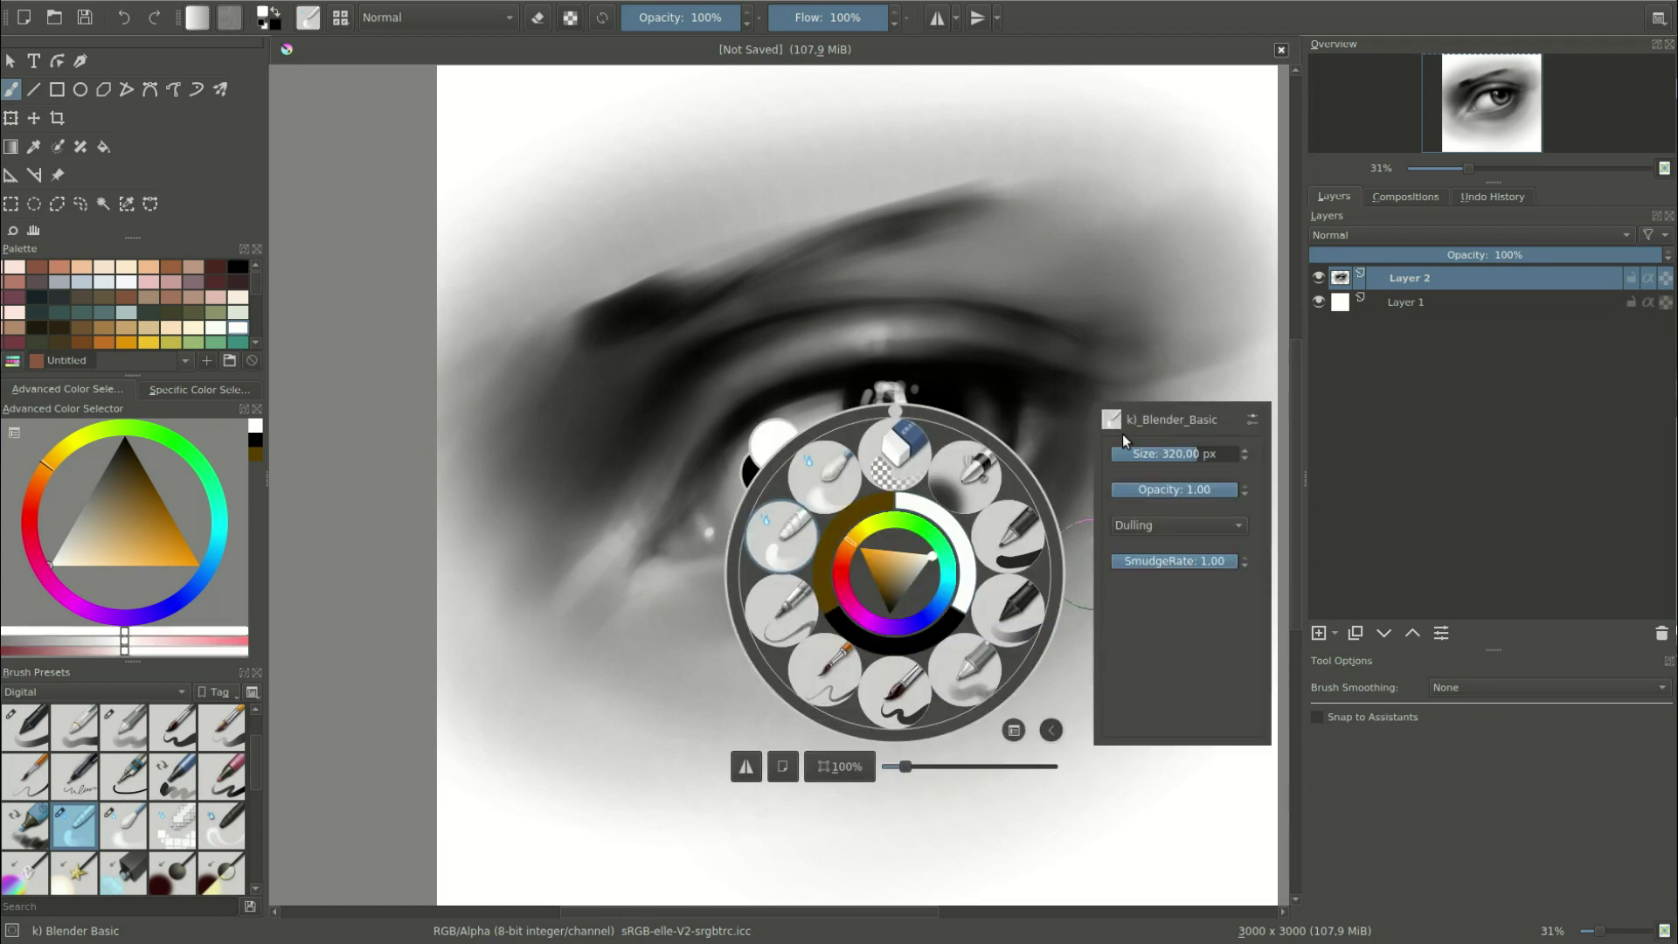
{"action": "left_click", "coordinate": [848, 524]}
{"action": "left_click_drag", "start_coordinate": [953, 356], "coordinate": [963, 320]}
{"action": "left_click_drag", "start_coordinate": [1031, 367], "coordinate": [1046, 334]}
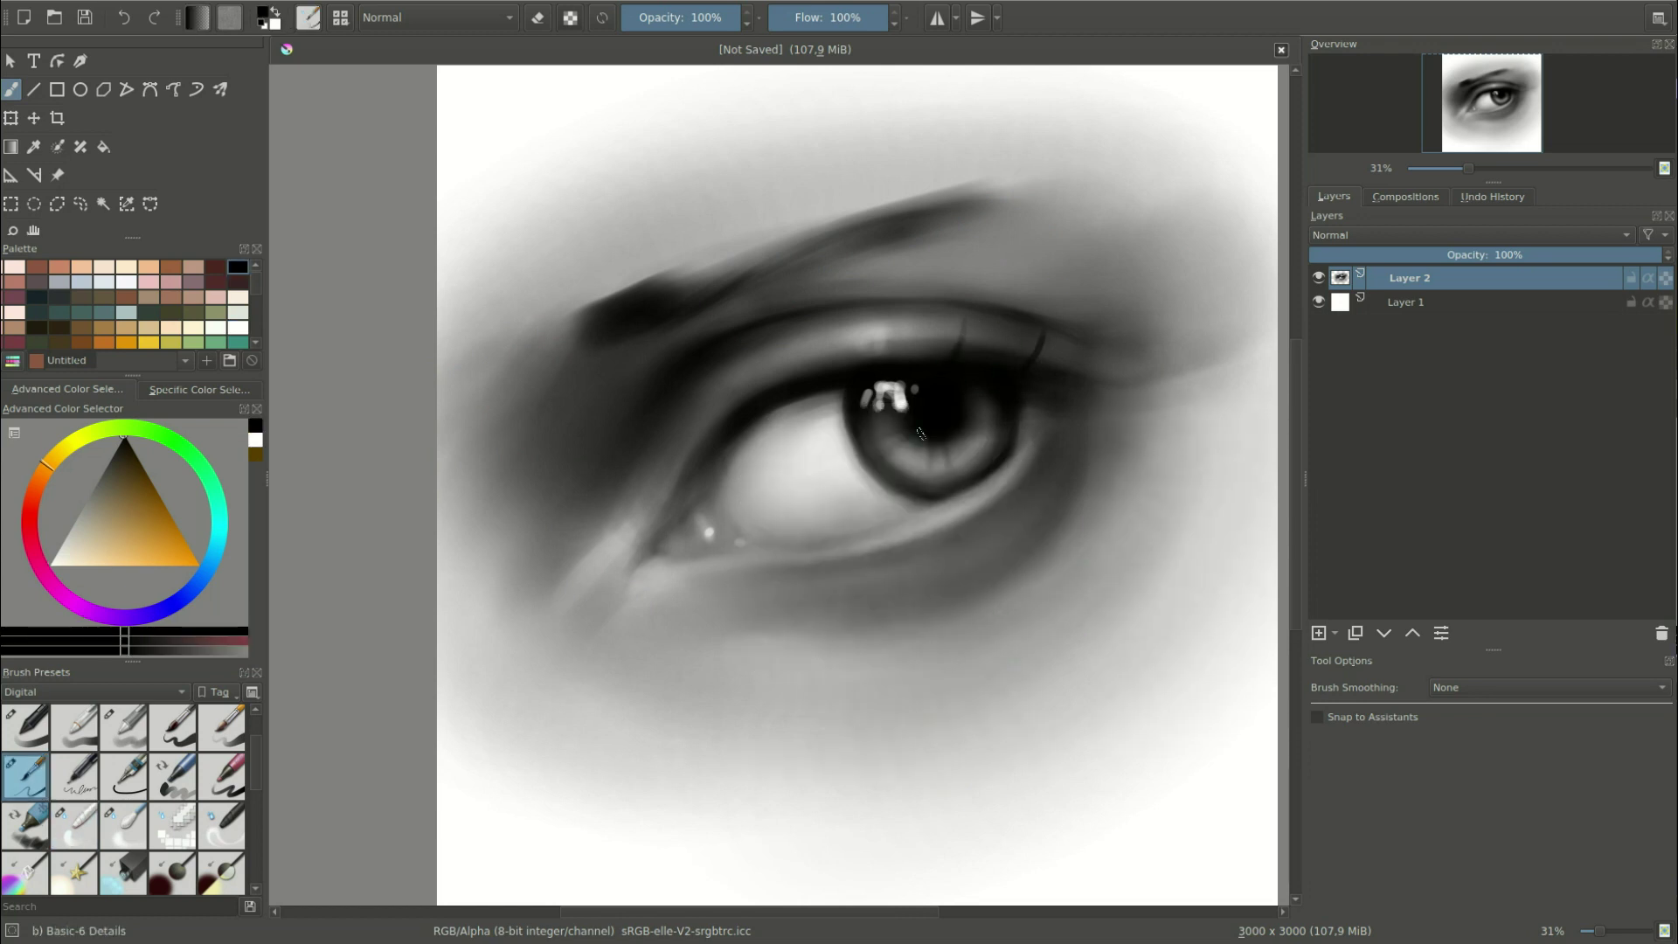
{"action": "mouse_move", "coordinate": [817, 367]}
{"action": "left_mouse_down"}
{"action": "mouse_move", "coordinate": [801, 344]}
{"action": "mouse_move", "coordinate": [740, 373]}
{"action": "left_mouse_up"}
Add curved lashes at the outer corner, undoing a misplaced mid-lid stroke.
{"action": "key", "text": "slash"}
{"action": "left_click_drag", "start_coordinate": [1040, 371], "coordinate": [1080, 344]}
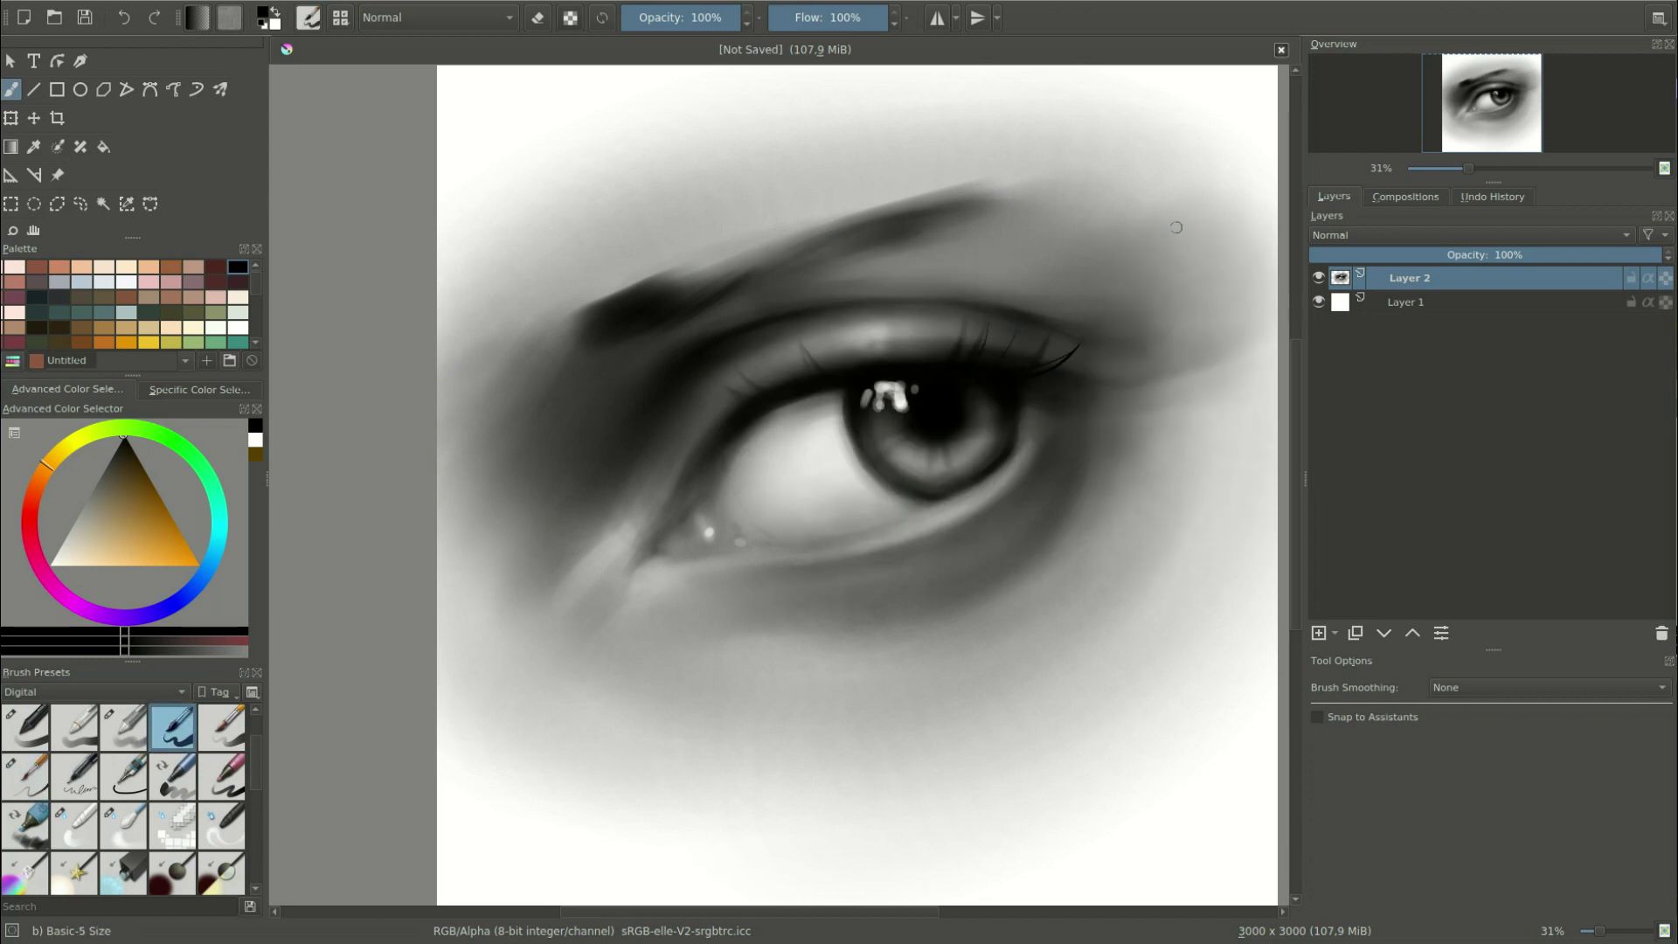
{"action": "mouse_move", "coordinate": [904, 372]}
{"action": "left_mouse_down"}
{"action": "mouse_move", "coordinate": [909, 319]}
{"action": "mouse_move", "coordinate": [935, 319]}
{"action": "mouse_move", "coordinate": [840, 323]}
{"action": "left_mouse_up"}
{"action": "key", "text": "ctrl+z"}
{"action": "key", "text": "ctrl+z"}
{"action": "key", "text": "slash"}
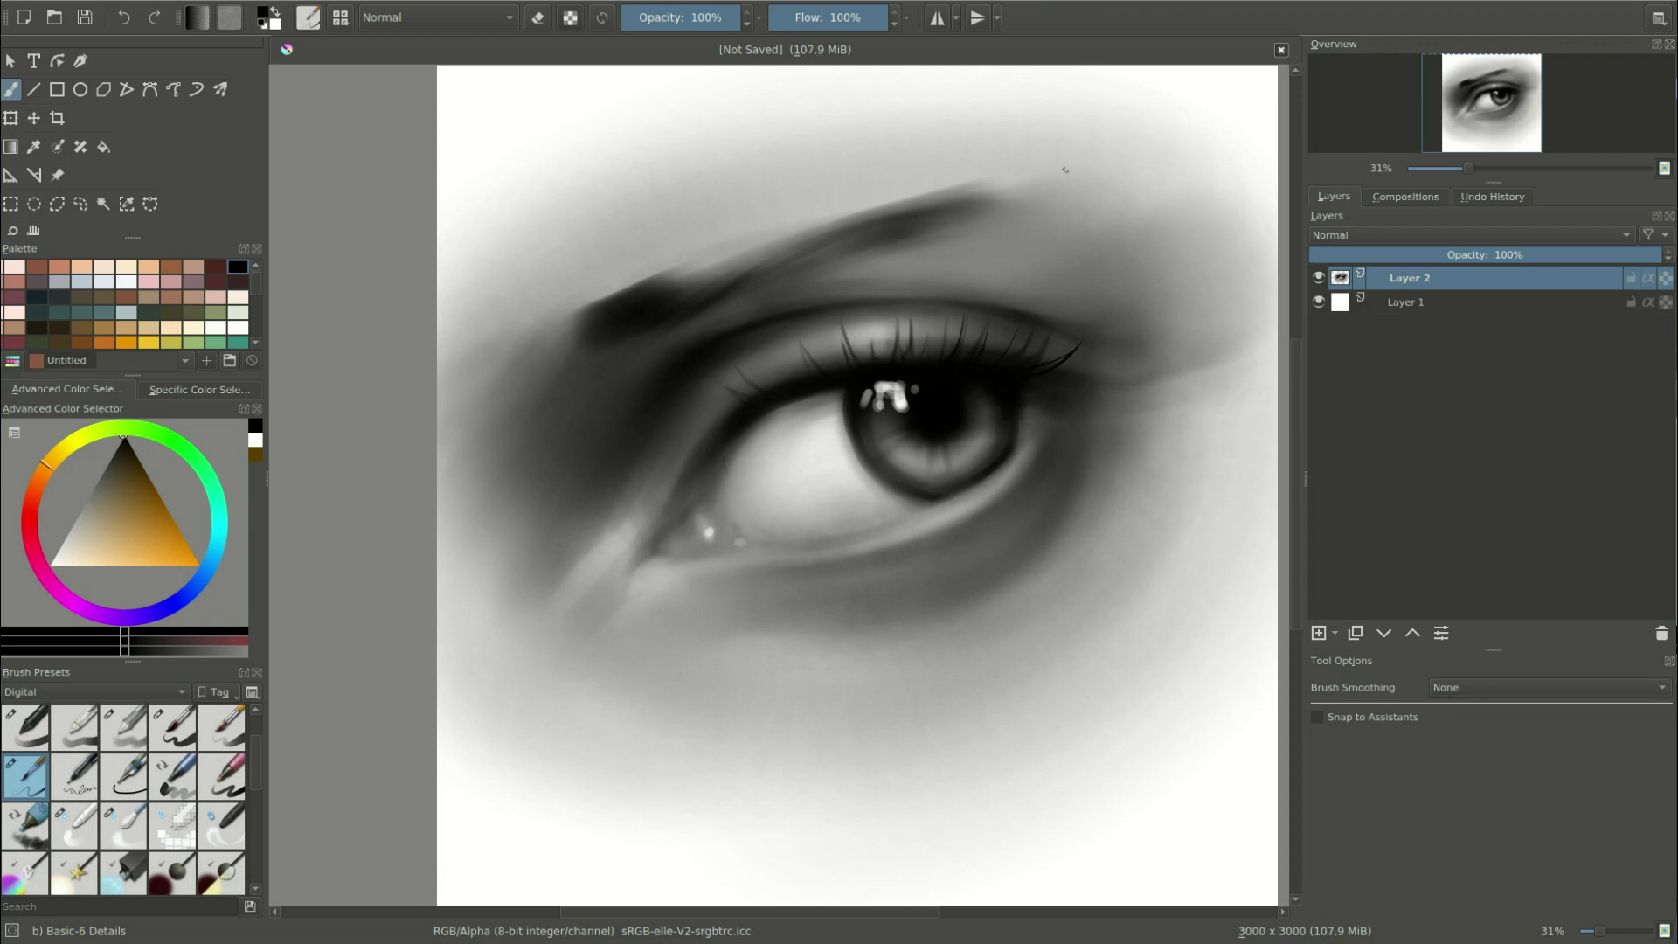
{"action": "left_click_drag", "start_coordinate": [1058, 390], "coordinate": [1124, 378]}
Lower the brush opacity for fainter lashes and cycle to Blender Blur and Airbrush Soft.
{"action": "key", "text": "i"}
{"action": "key", "text": "i"}
{"action": "key", "text": "i"}
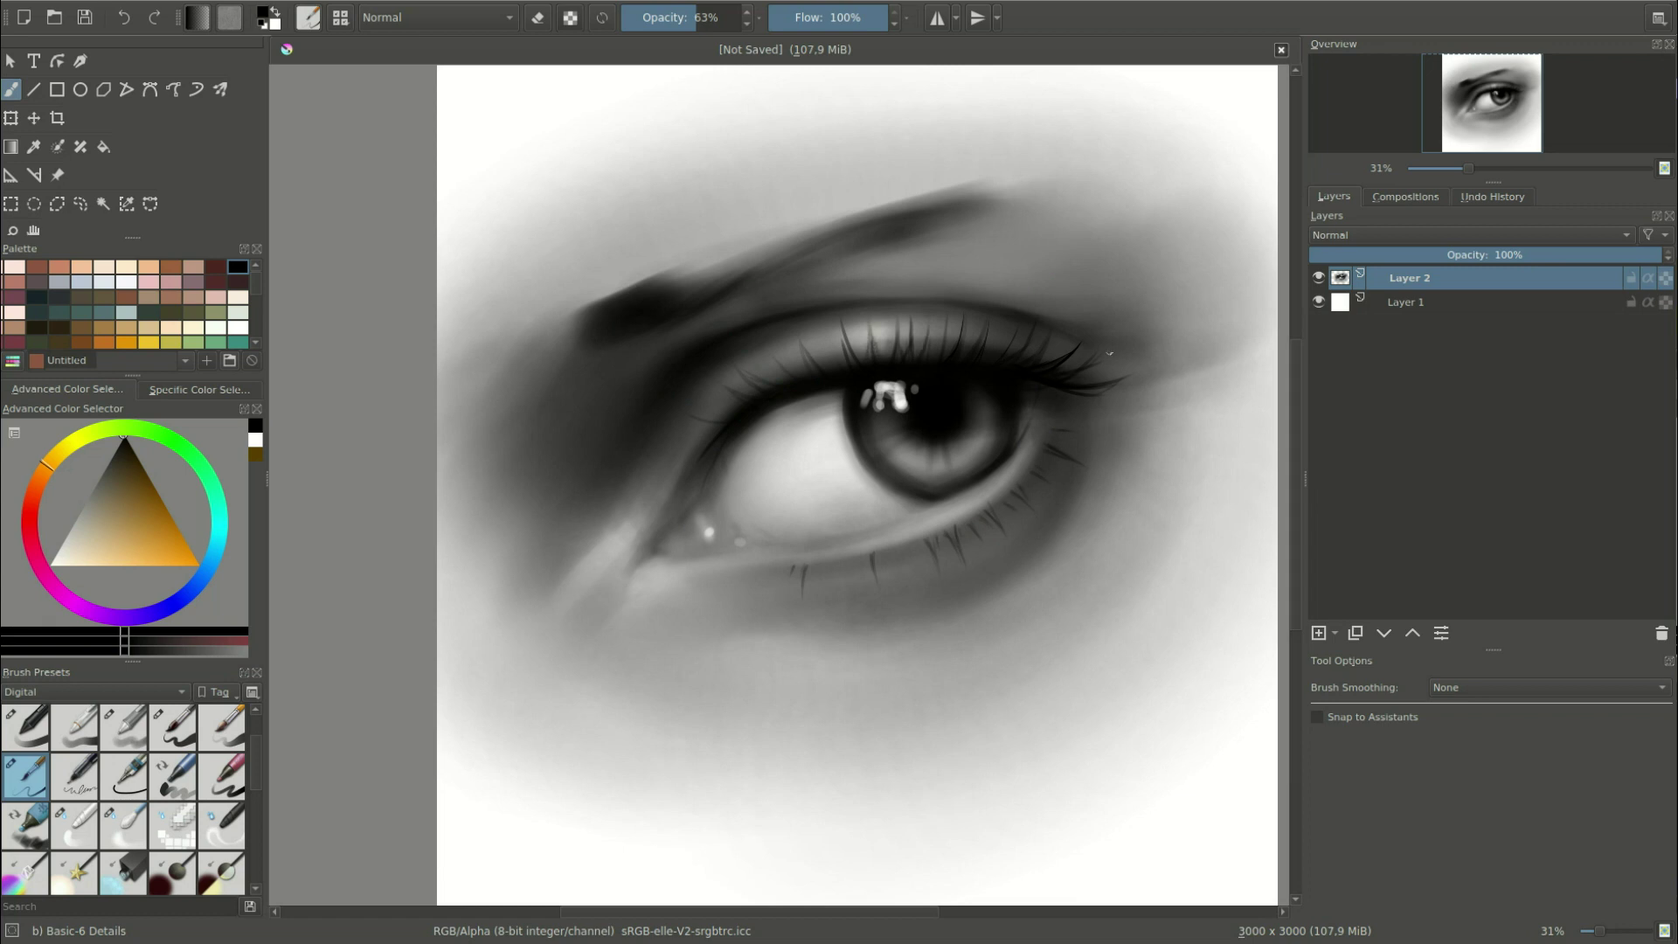
{"action": "key", "text": "slash"}
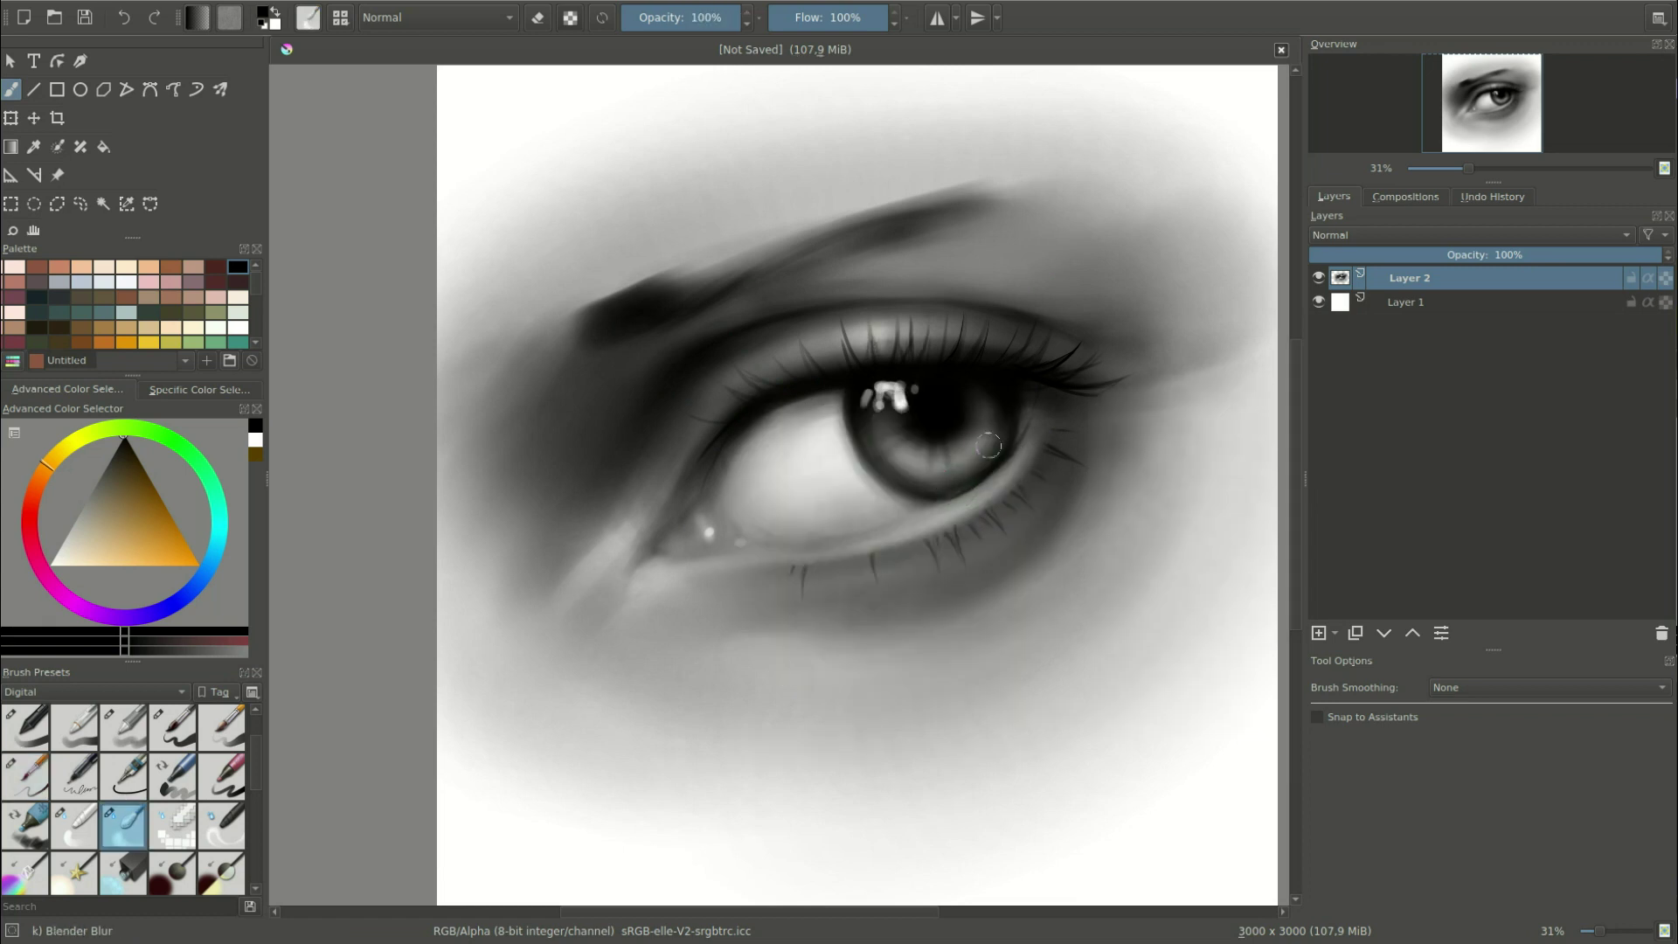
{"action": "key", "text": "slash"}
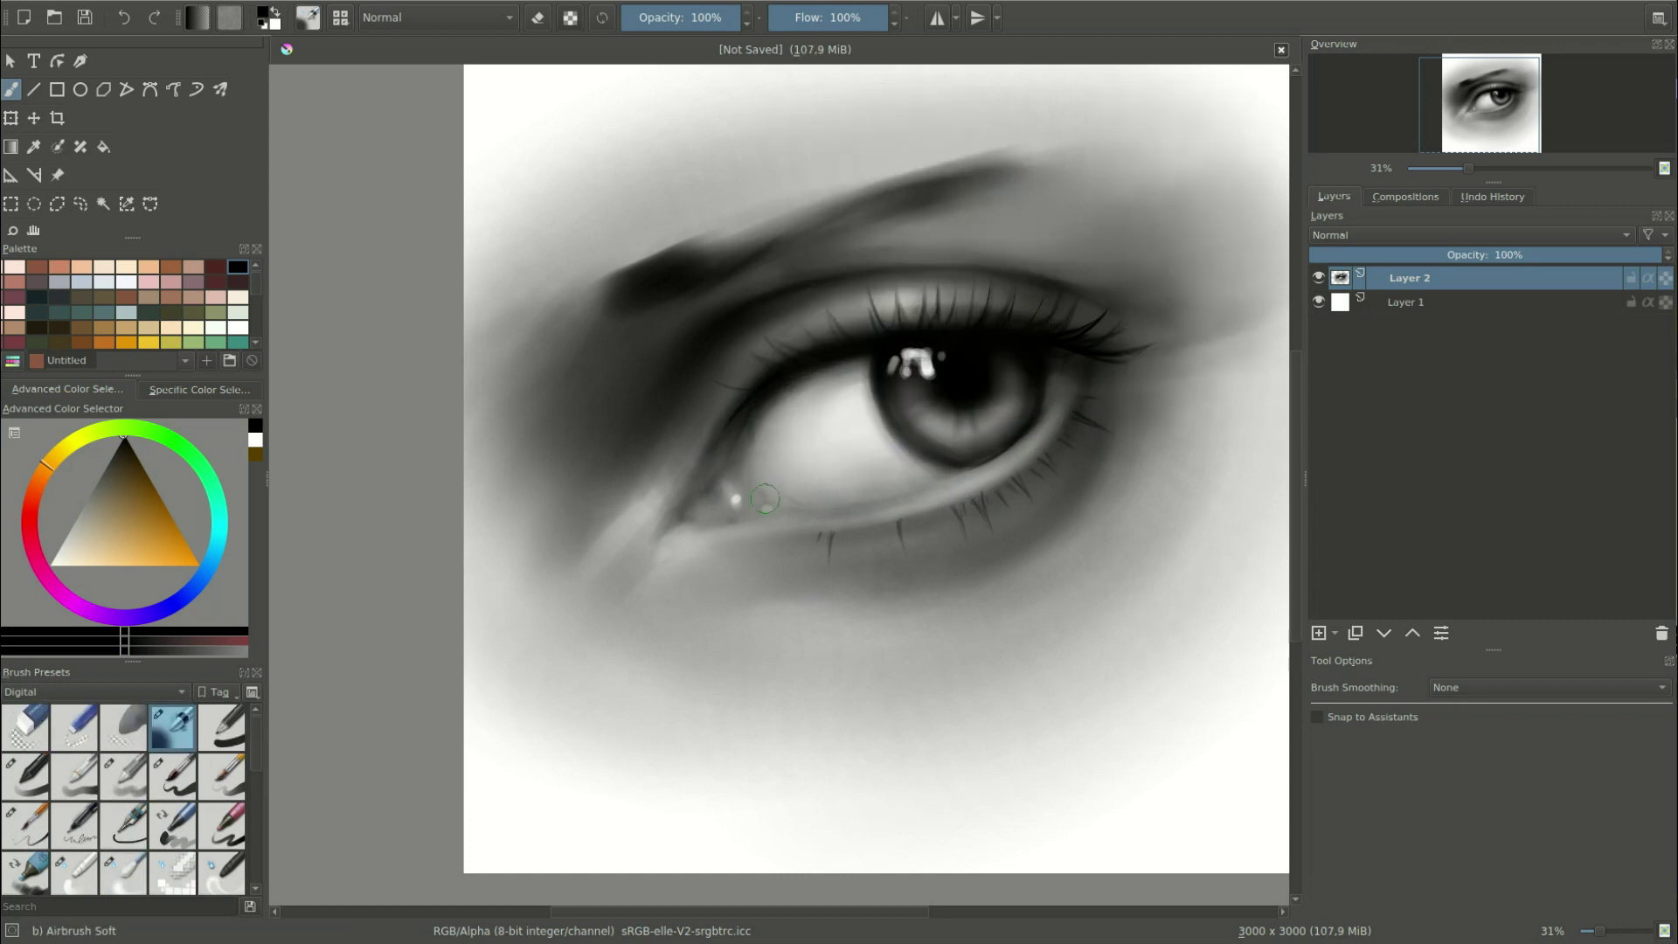
Cycle through the blender brushes, then select Airbrush Soft with black as the colour.
{"action": "key", "text": "x"}
{"action": "key", "text": "slash"}
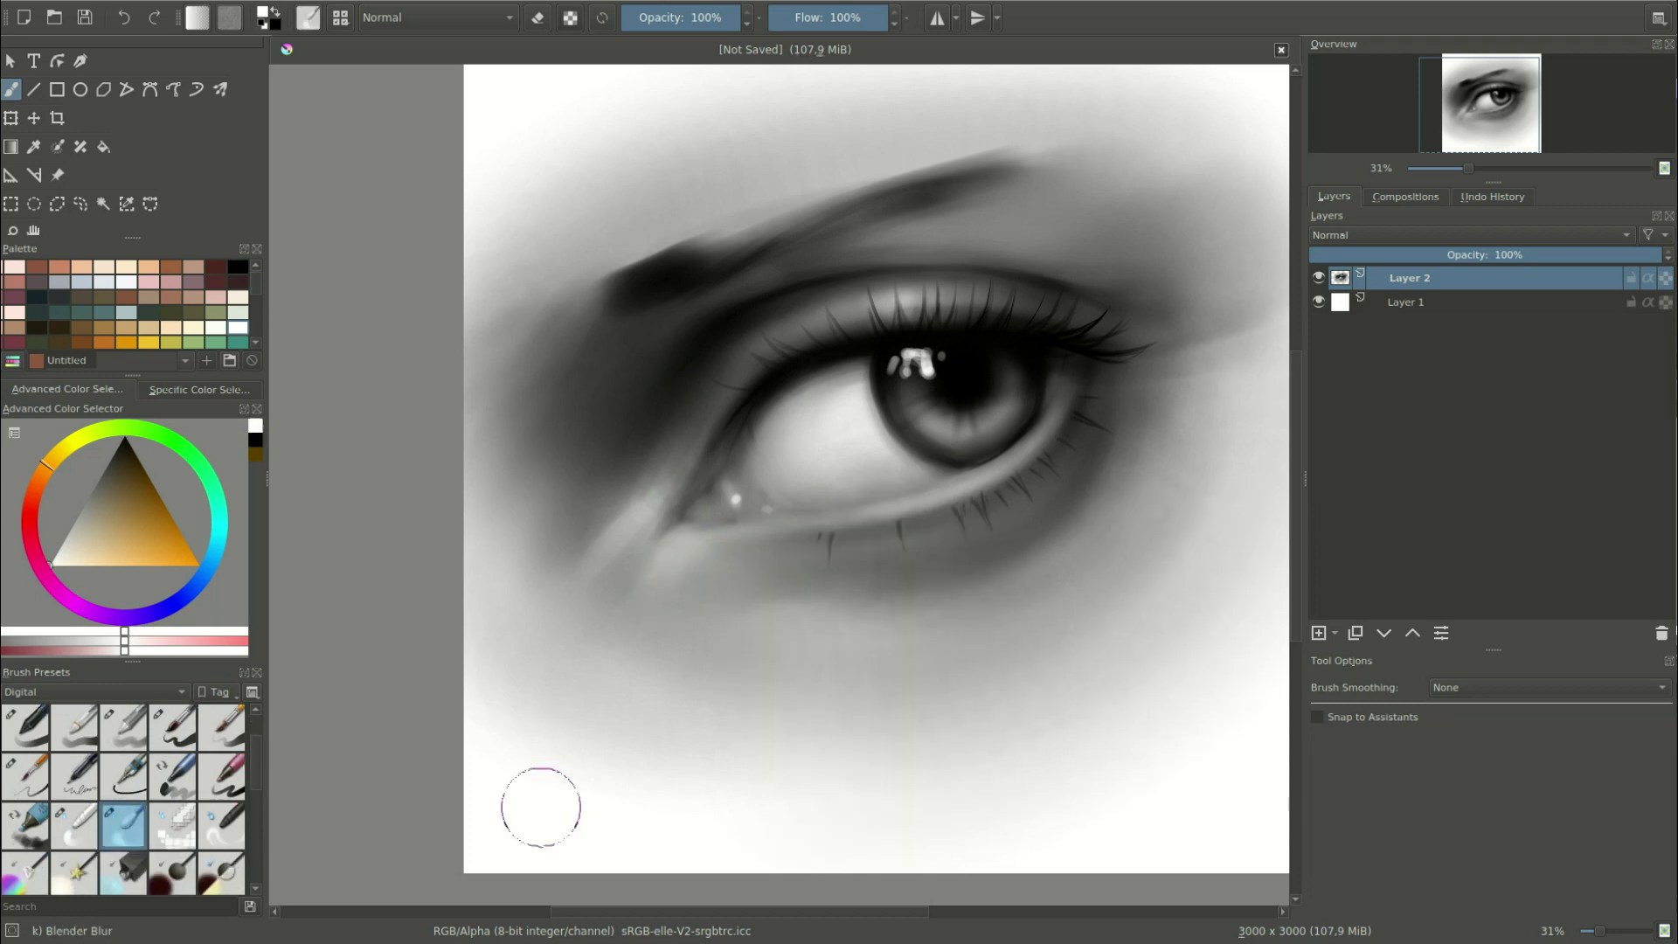
{"action": "key", "text": "slash"}
{"action": "right_click", "coordinate": [1007, 507]}
{"action": "left_click", "coordinate": [1007, 507]}
{"action": "key", "text": "x"}
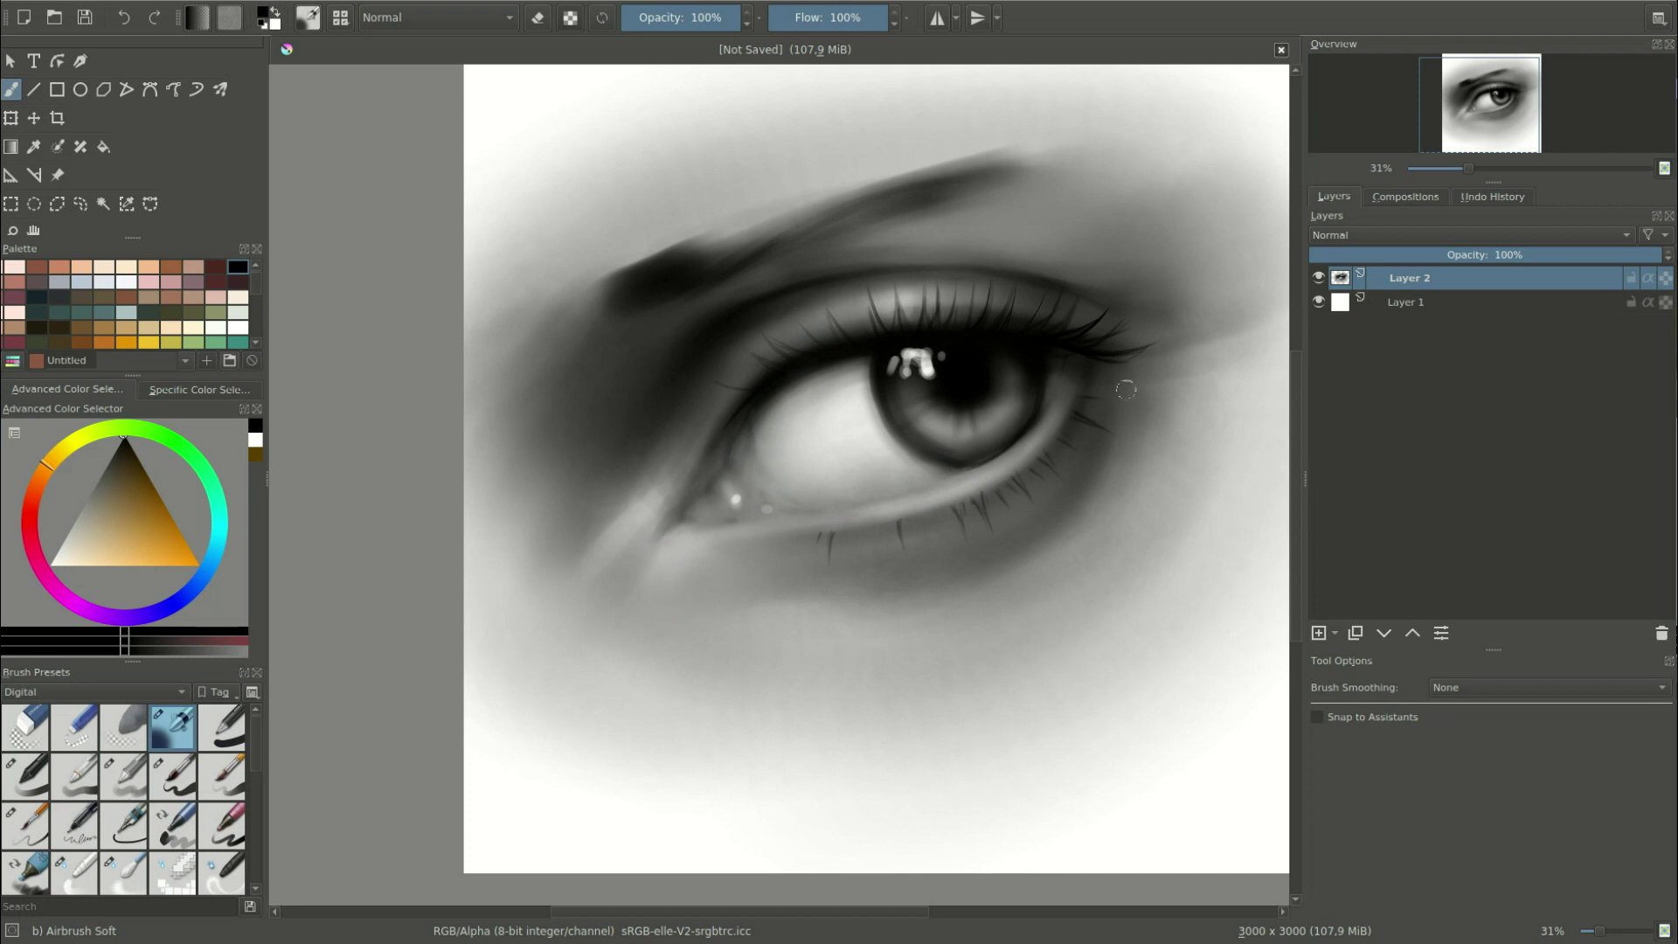
Use the Basic-6 Details brush for lower-lid lashes, then return to the soft airbrush.
{"action": "left_click", "coordinate": [25, 824]}
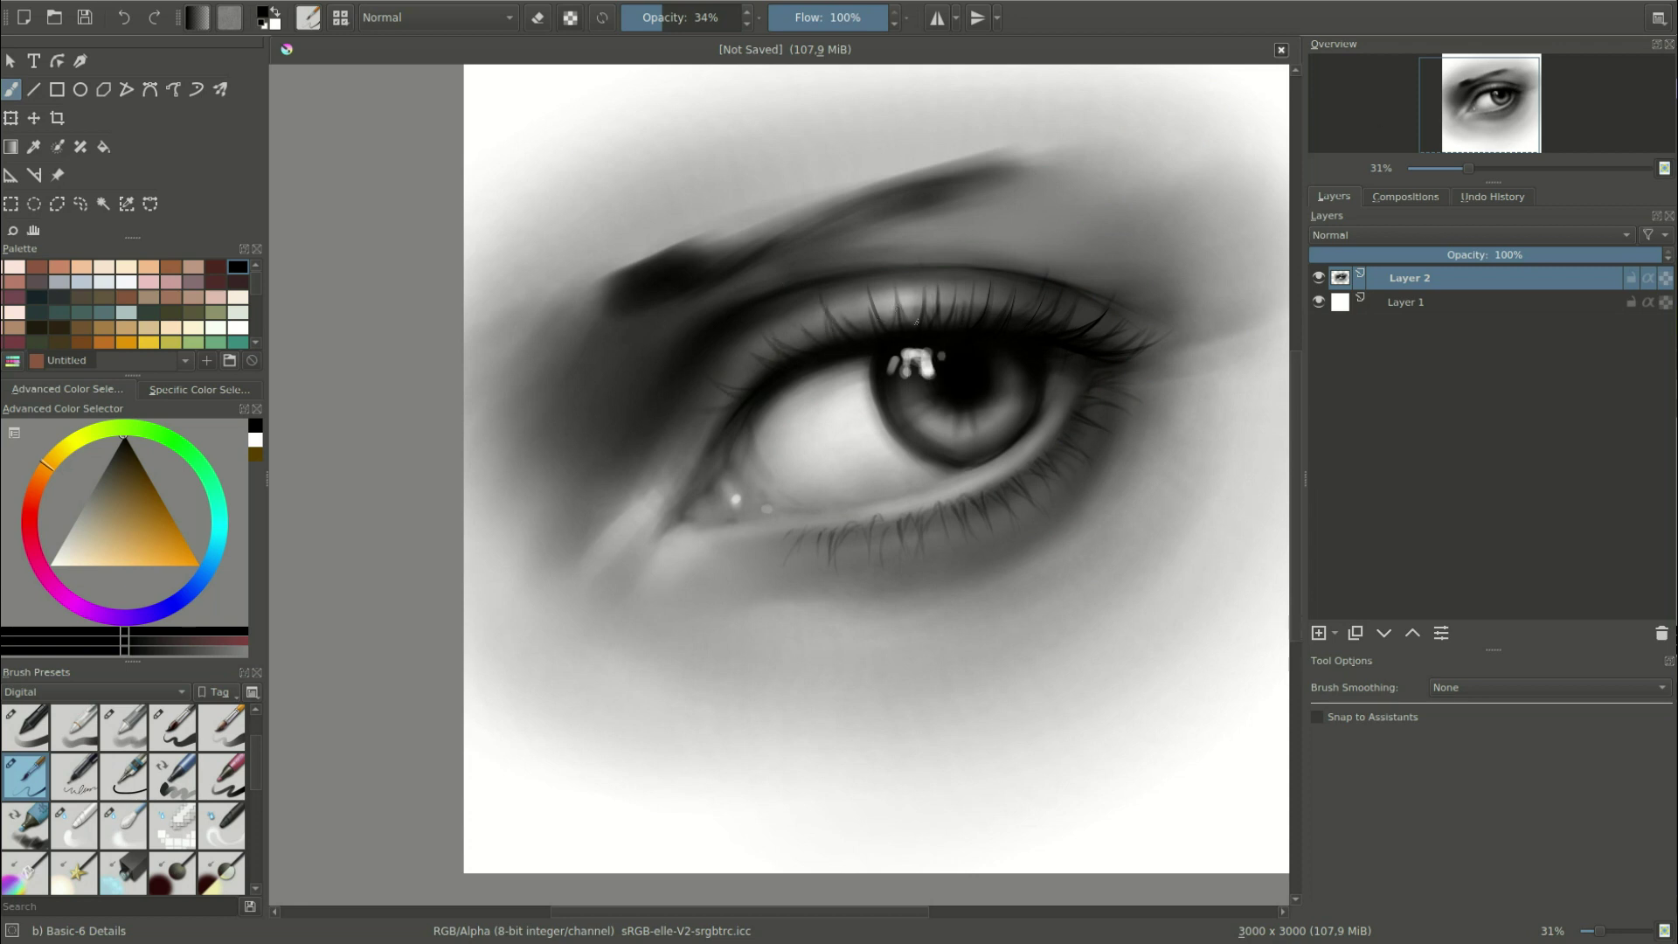
{"action": "right_click", "coordinate": [895, 419]}
{"action": "left_click", "coordinate": [988, 350]}
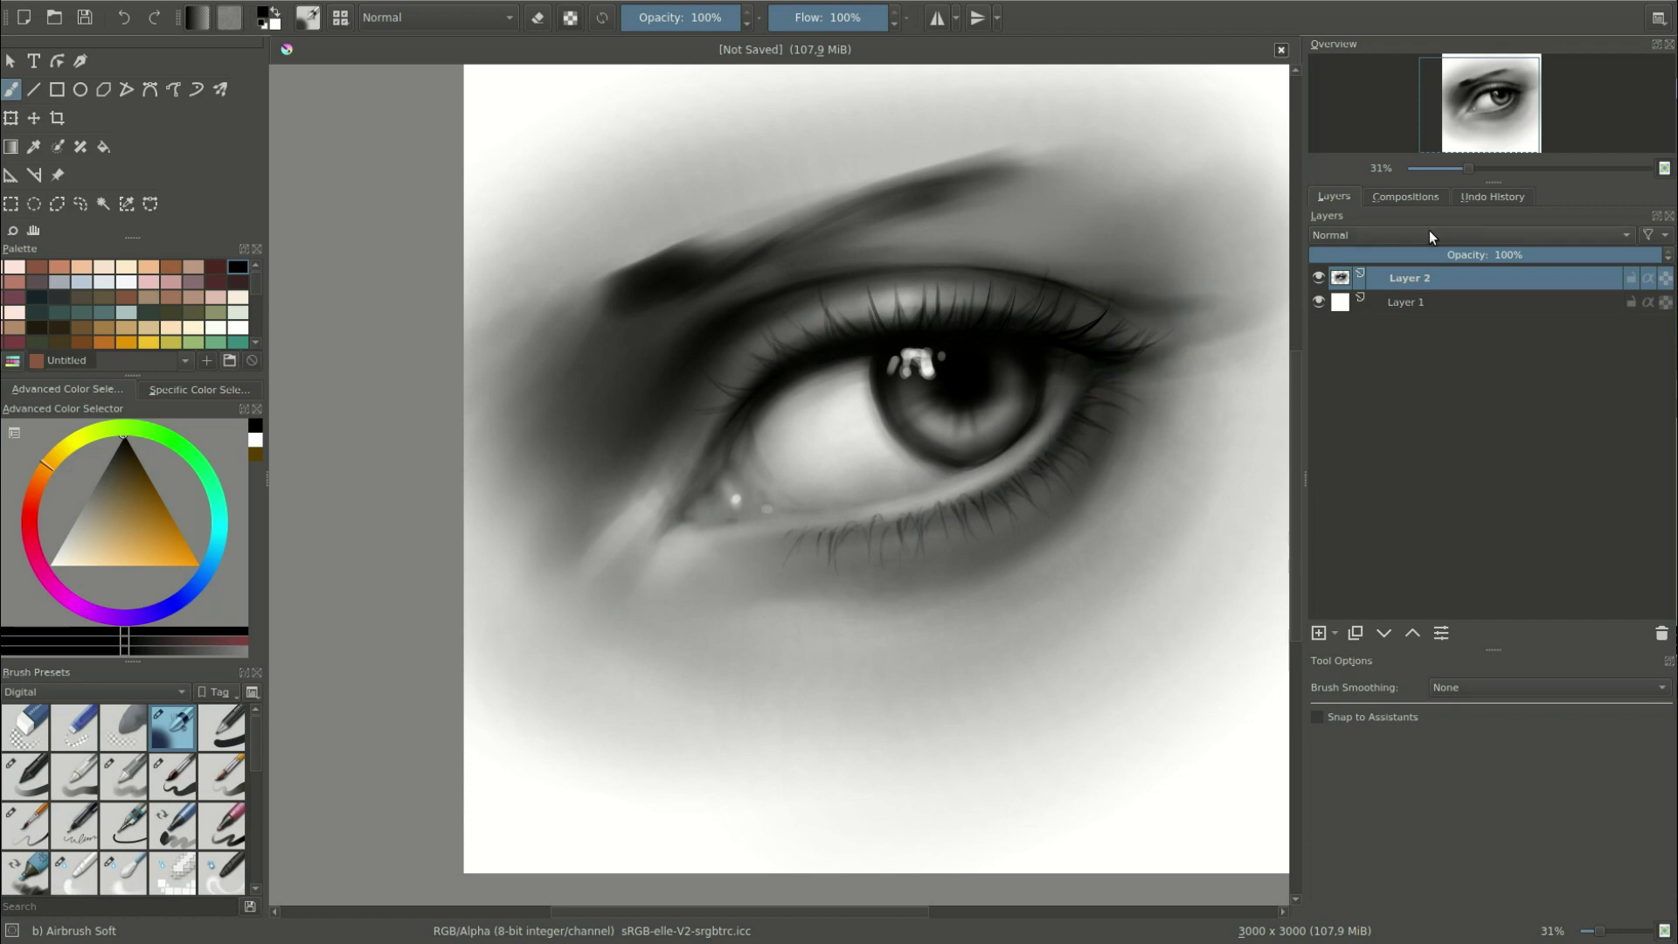
Airbrush a soft shadow under the lower lashes and paint fine hairs along the eyebrow.
{"action": "left_click_drag", "start_coordinate": [1101, 468], "coordinate": [974, 569]}
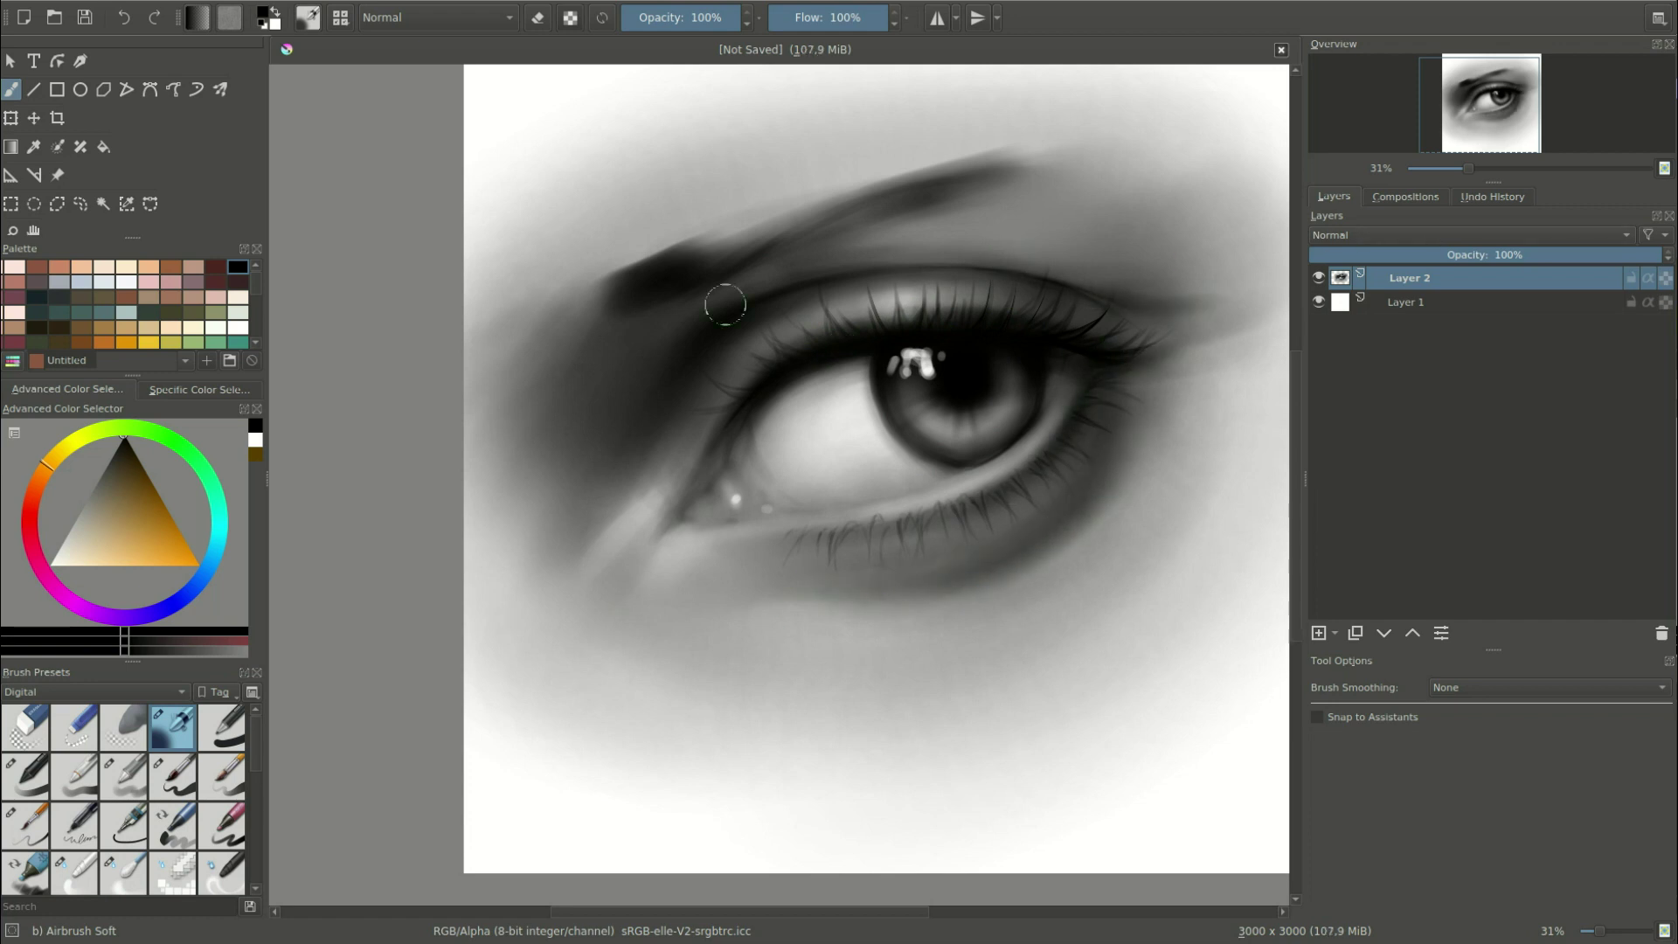
{"action": "key", "text": "slash"}
{"action": "key", "text": "slash"}
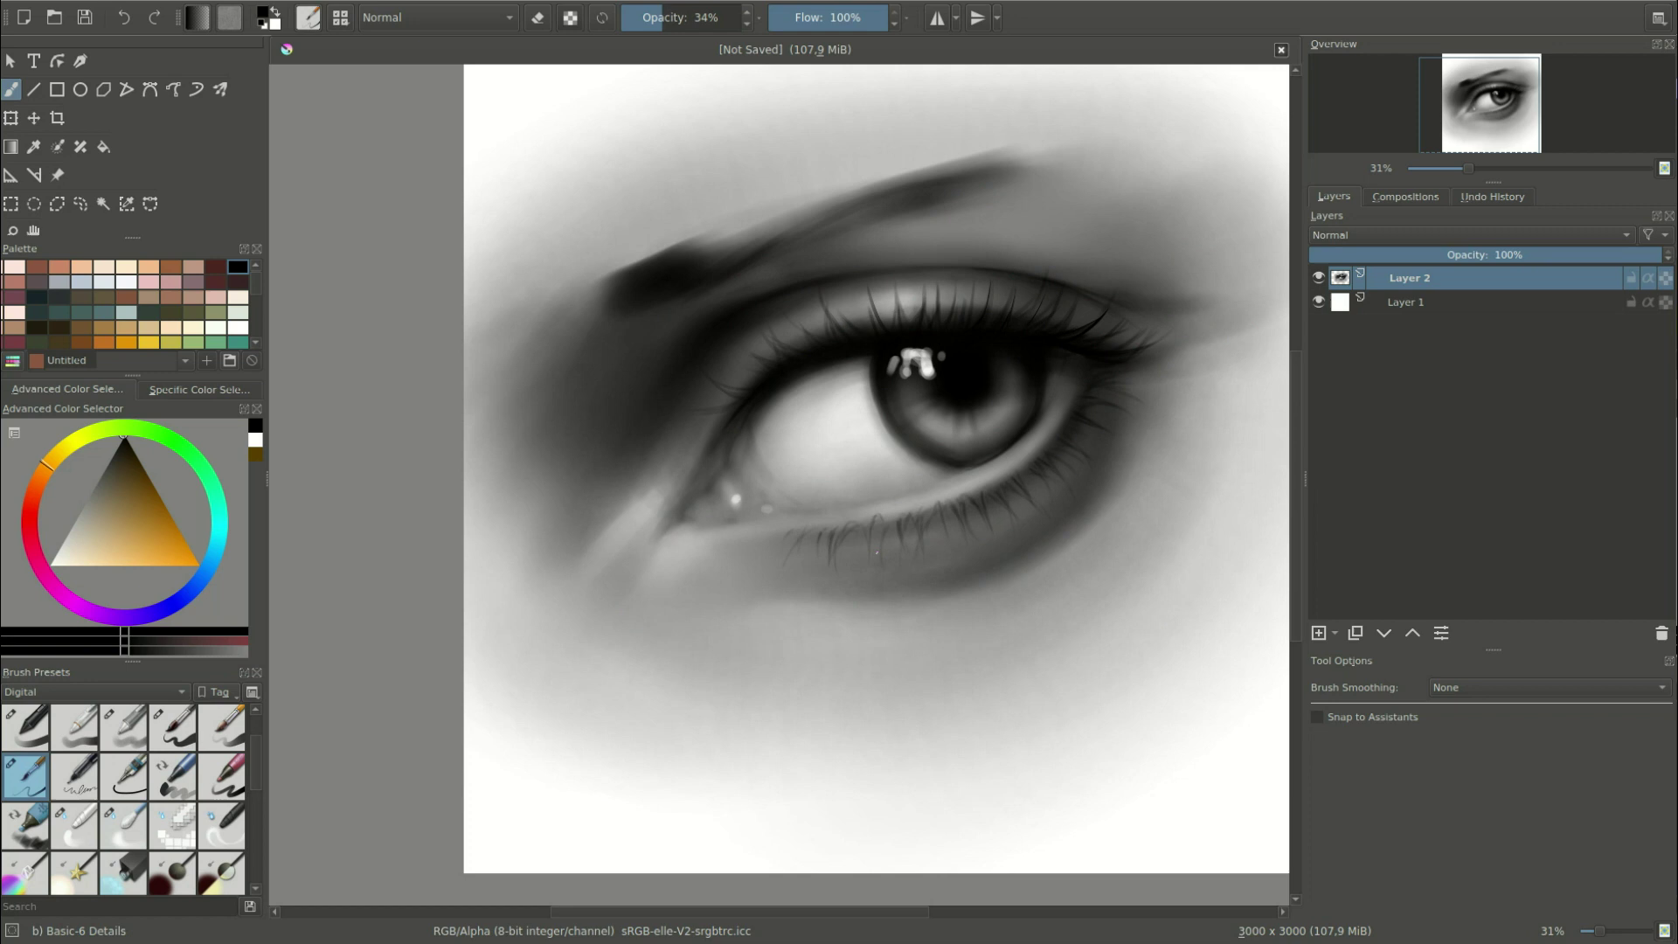
{"action": "mouse_move", "coordinate": [769, 234]}
{"action": "left_mouse_down"}
{"action": "mouse_move", "coordinate": [1130, 166]}
{"action": "mouse_move", "coordinate": [1009, 182]}
{"action": "left_mouse_up"}
{"action": "mouse_move", "coordinate": [531, 350]}
{"action": "left_mouse_down"}
{"action": "mouse_move", "coordinate": [578, 280]}
{"action": "mouse_move", "coordinate": [706, 234]}
{"action": "mouse_move", "coordinate": [926, 175]}
{"action": "mouse_move", "coordinate": [1046, 169]}
{"action": "left_mouse_up"}
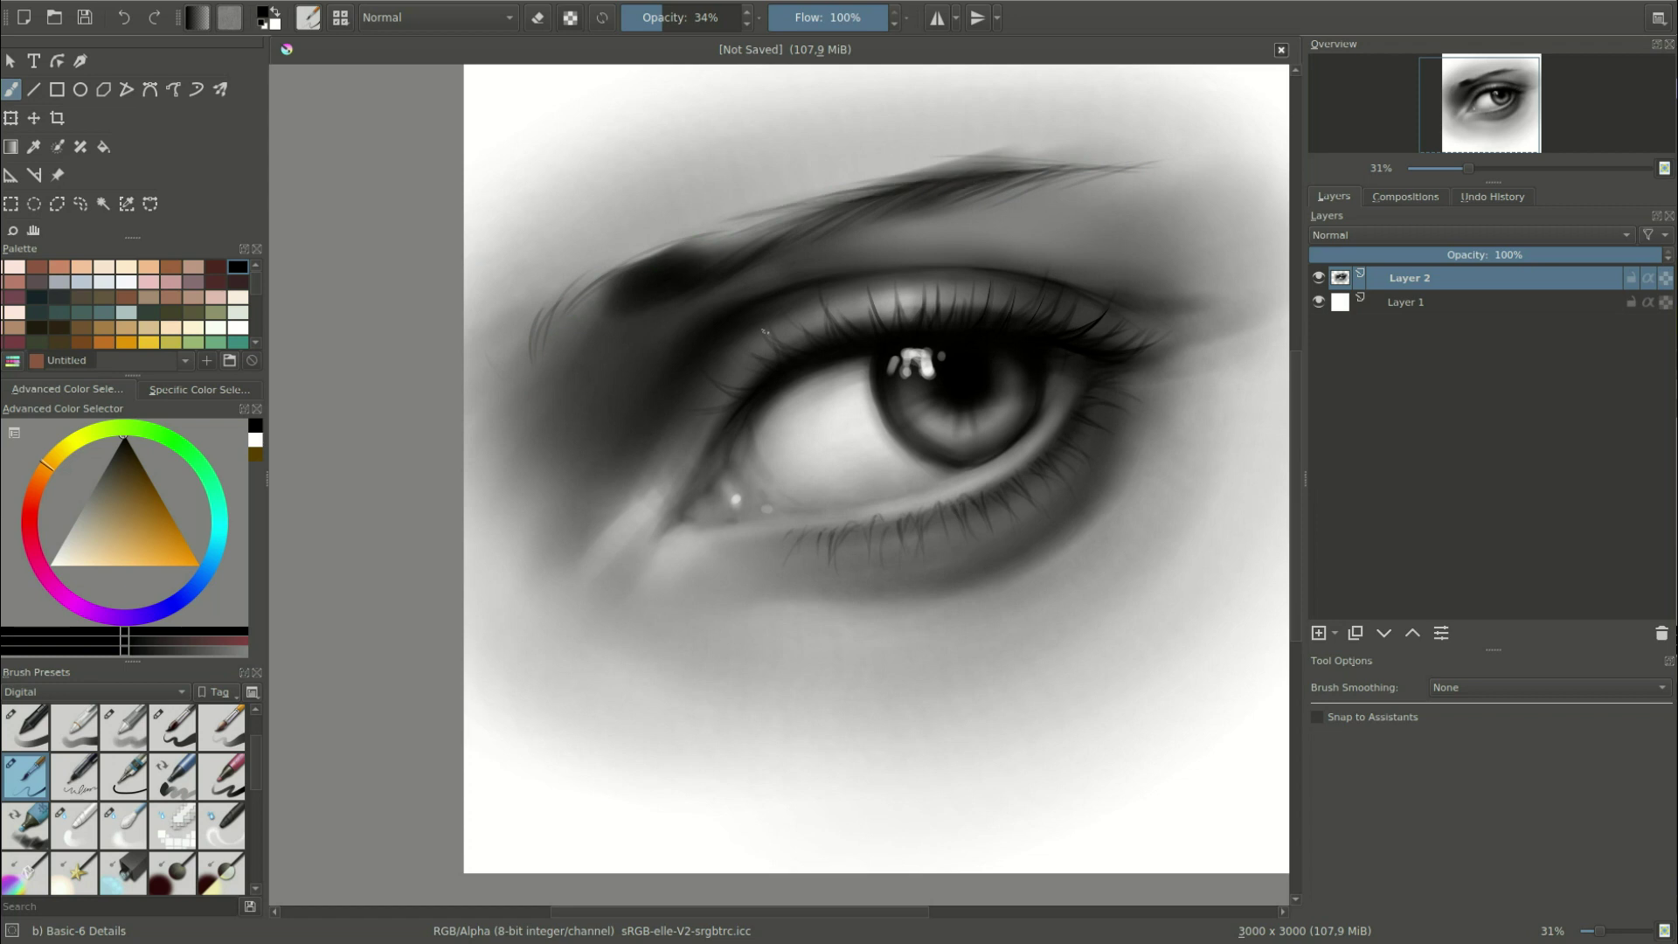
{"action": "mouse_move", "coordinate": [560, 358]}
{"action": "left_mouse_down"}
{"action": "mouse_move", "coordinate": [625, 297]}
{"action": "mouse_move", "coordinate": [675, 306]}
{"action": "left_mouse_up"}
{"action": "left_click_drag", "start_coordinate": [566, 320], "coordinate": [755, 223]}
Add a small white highlight on the lower lid rim with the flow-opacity brush.
{"action": "key", "text": "x"}
{"action": "key", "text": "slash"}
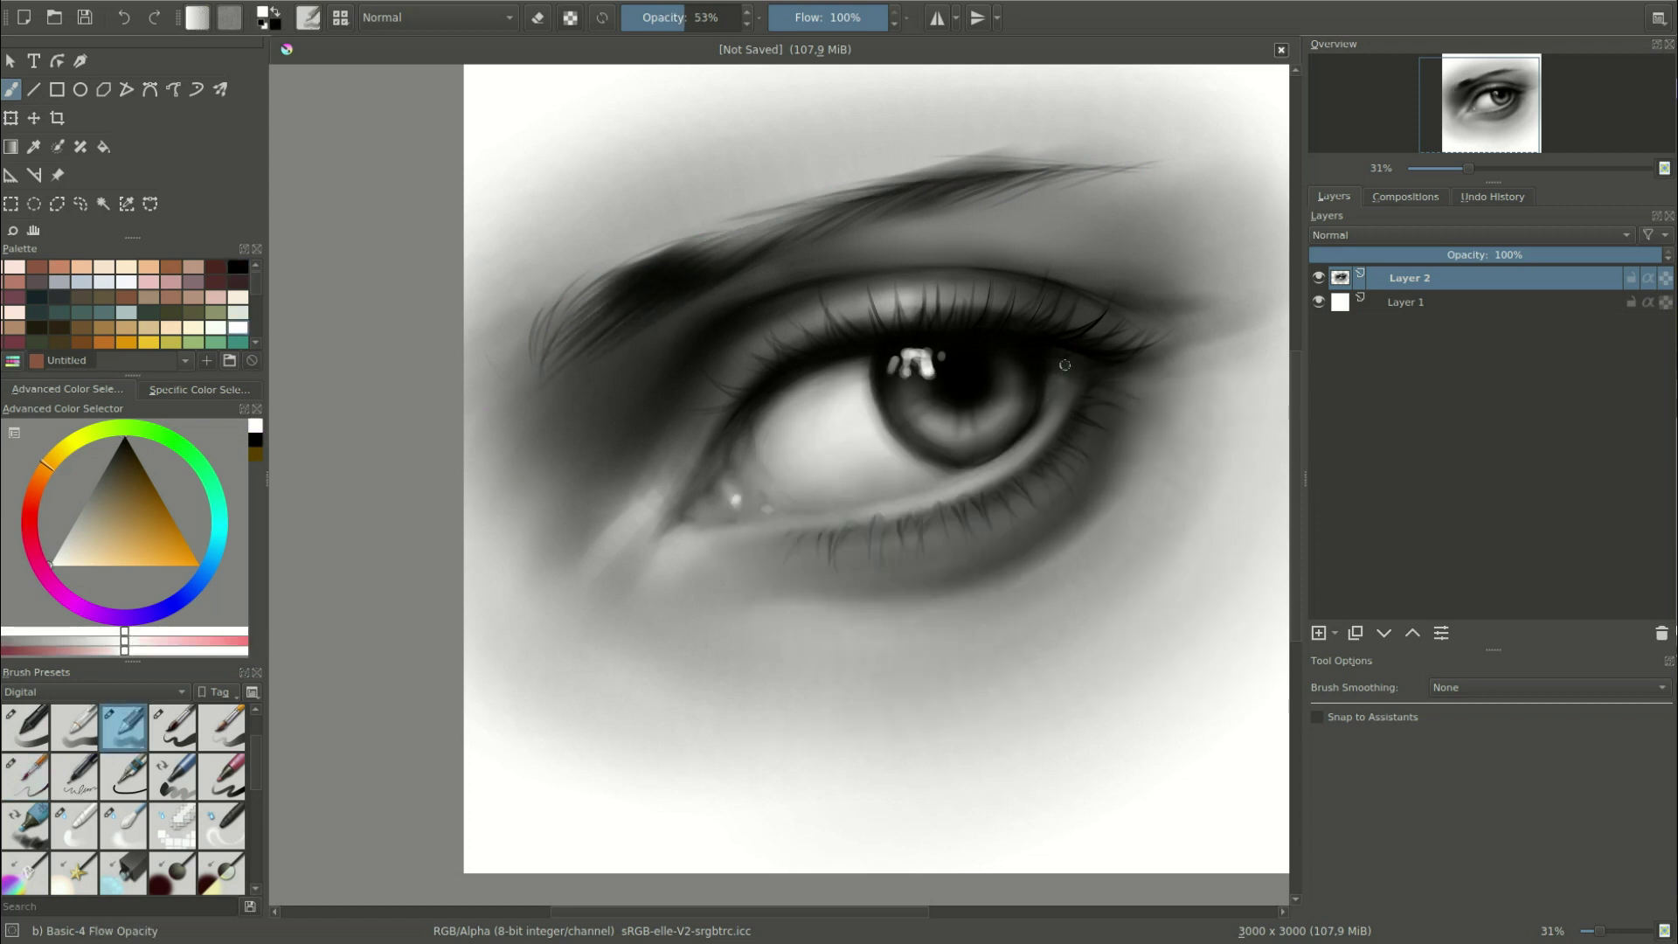
{"action": "left_click_drag", "start_coordinate": [933, 480], "coordinate": [952, 476]}
Return to a much smaller soft airbrush at 55% opacity with black as the colour.
{"action": "key", "text": "x"}
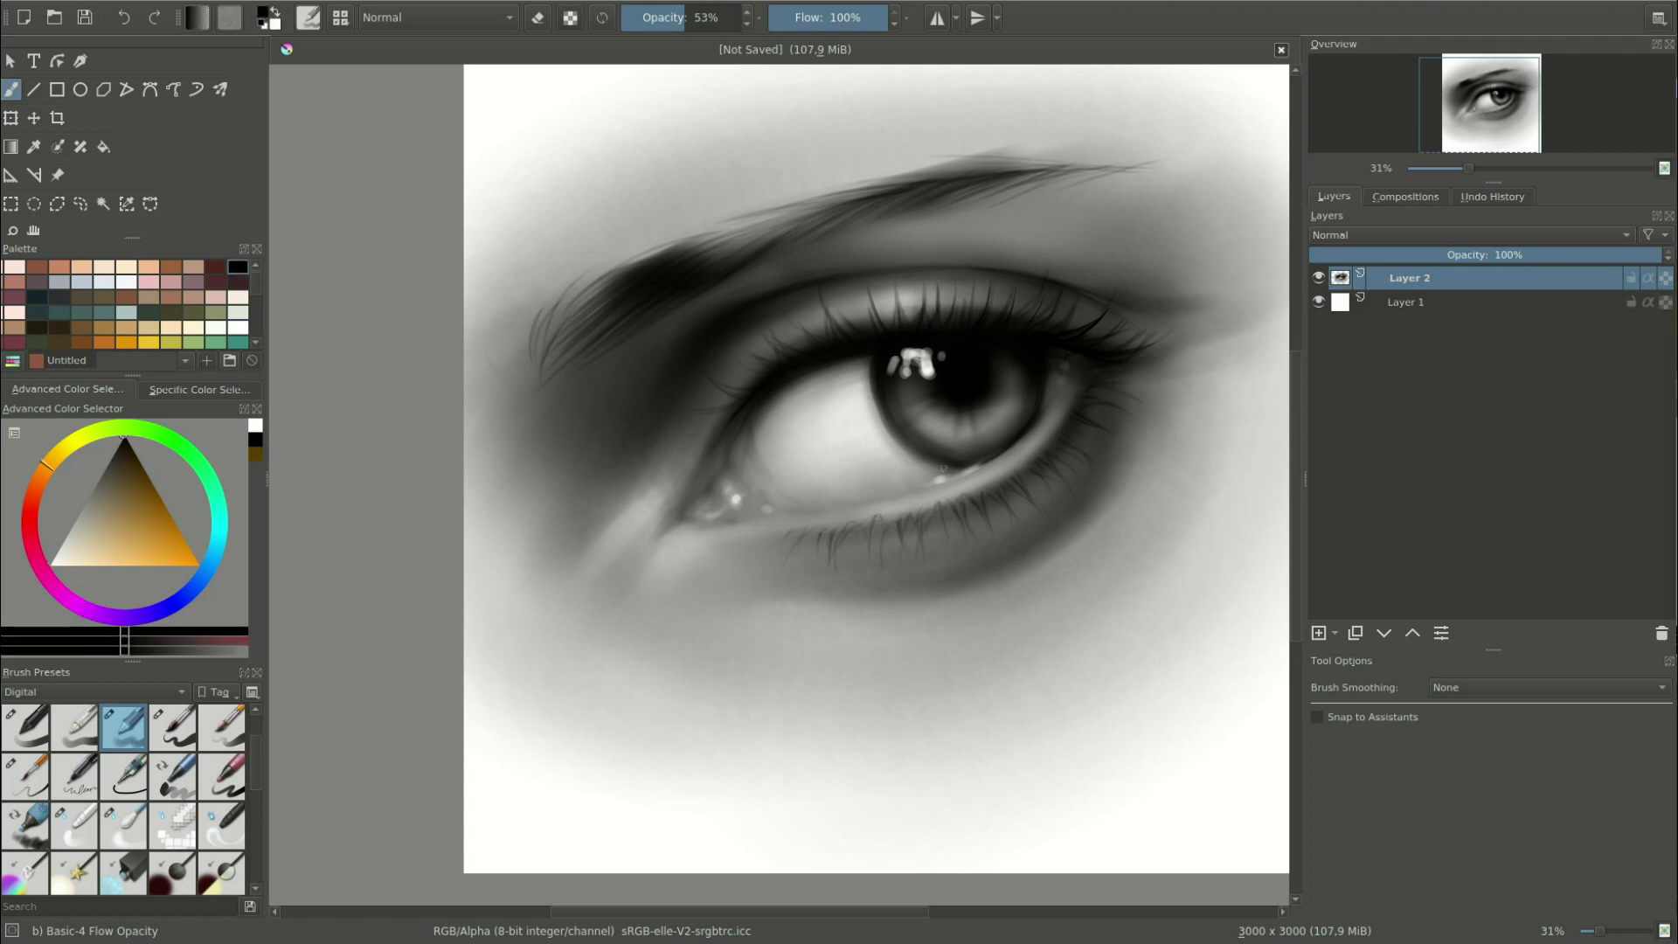
{"action": "key", "text": "slash"}
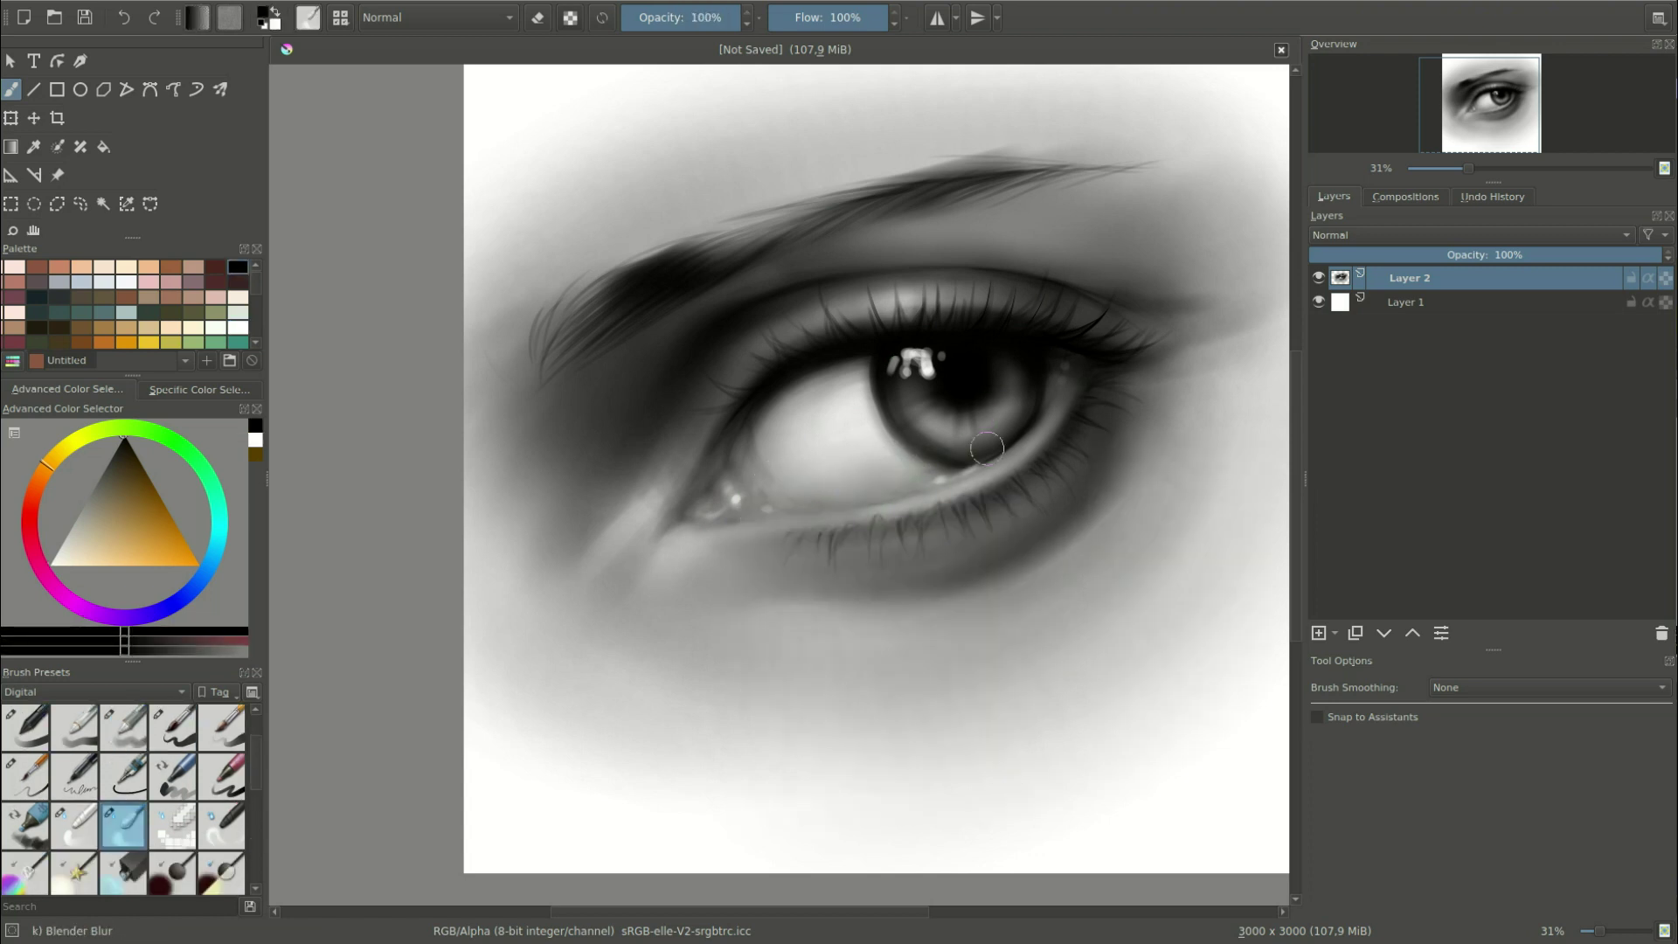
{"action": "key", "text": "slash"}
{"action": "key", "text": "bracketleft"}
{"action": "key", "text": "bracketleft"}
{"action": "key", "text": "bracketleft"}
{"action": "key", "text": "x"}
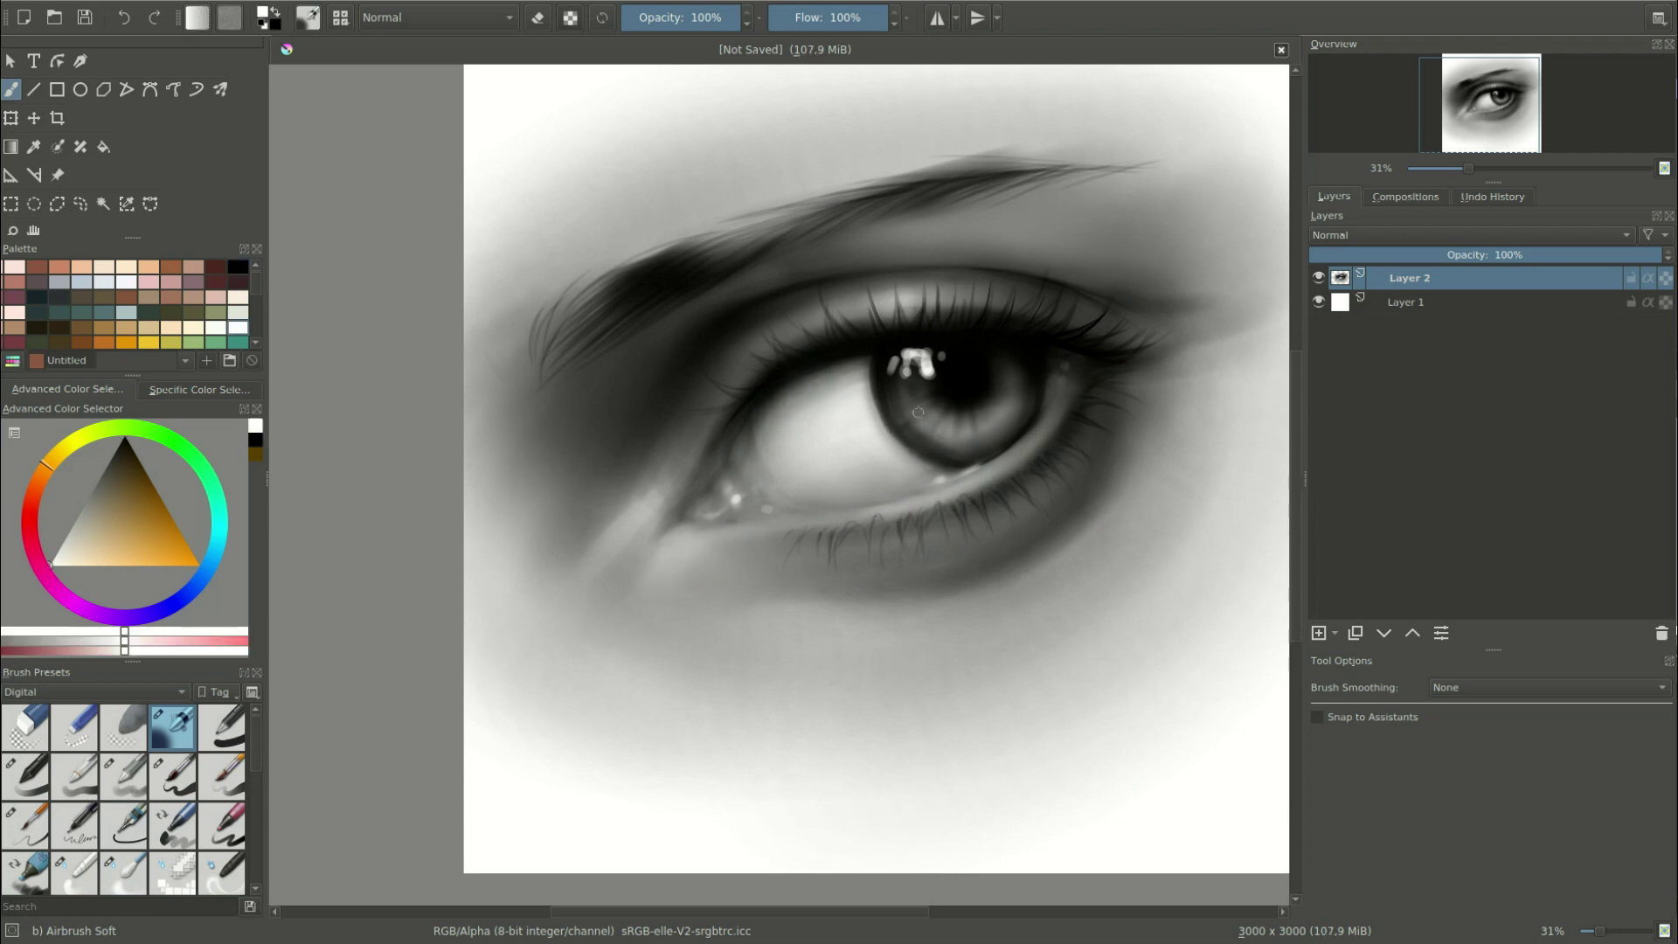
{"action": "key", "text": "i"}
{"action": "key", "text": "i"}
{"action": "key", "text": "i"}
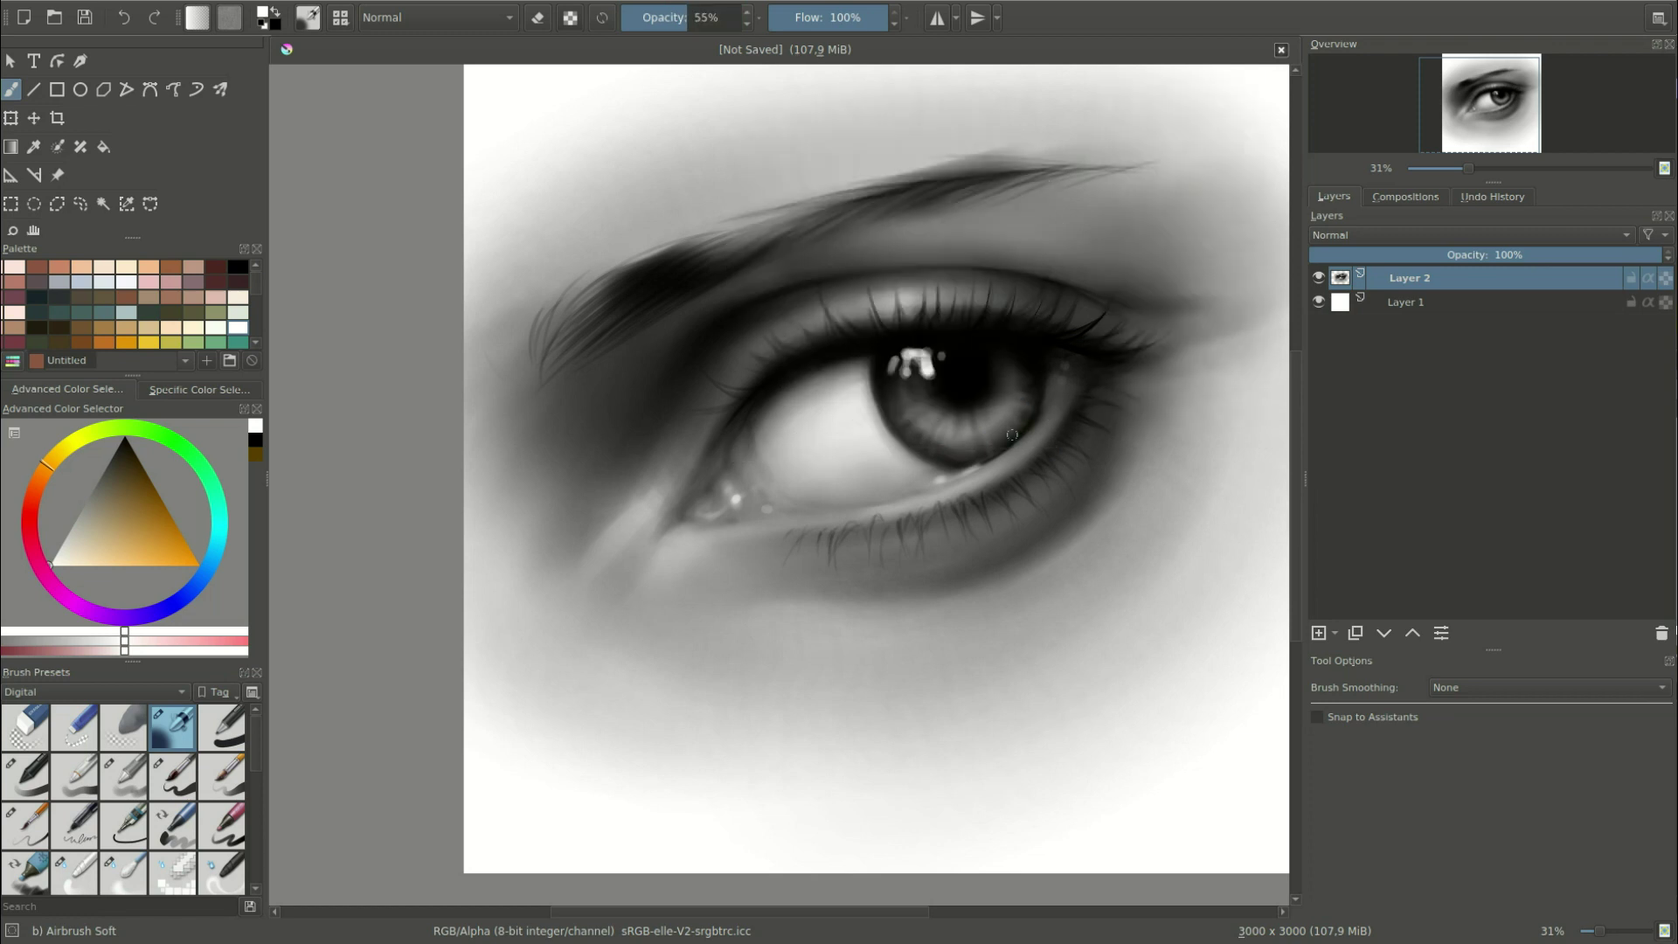
{"action": "left_click", "coordinate": [272, 10]}
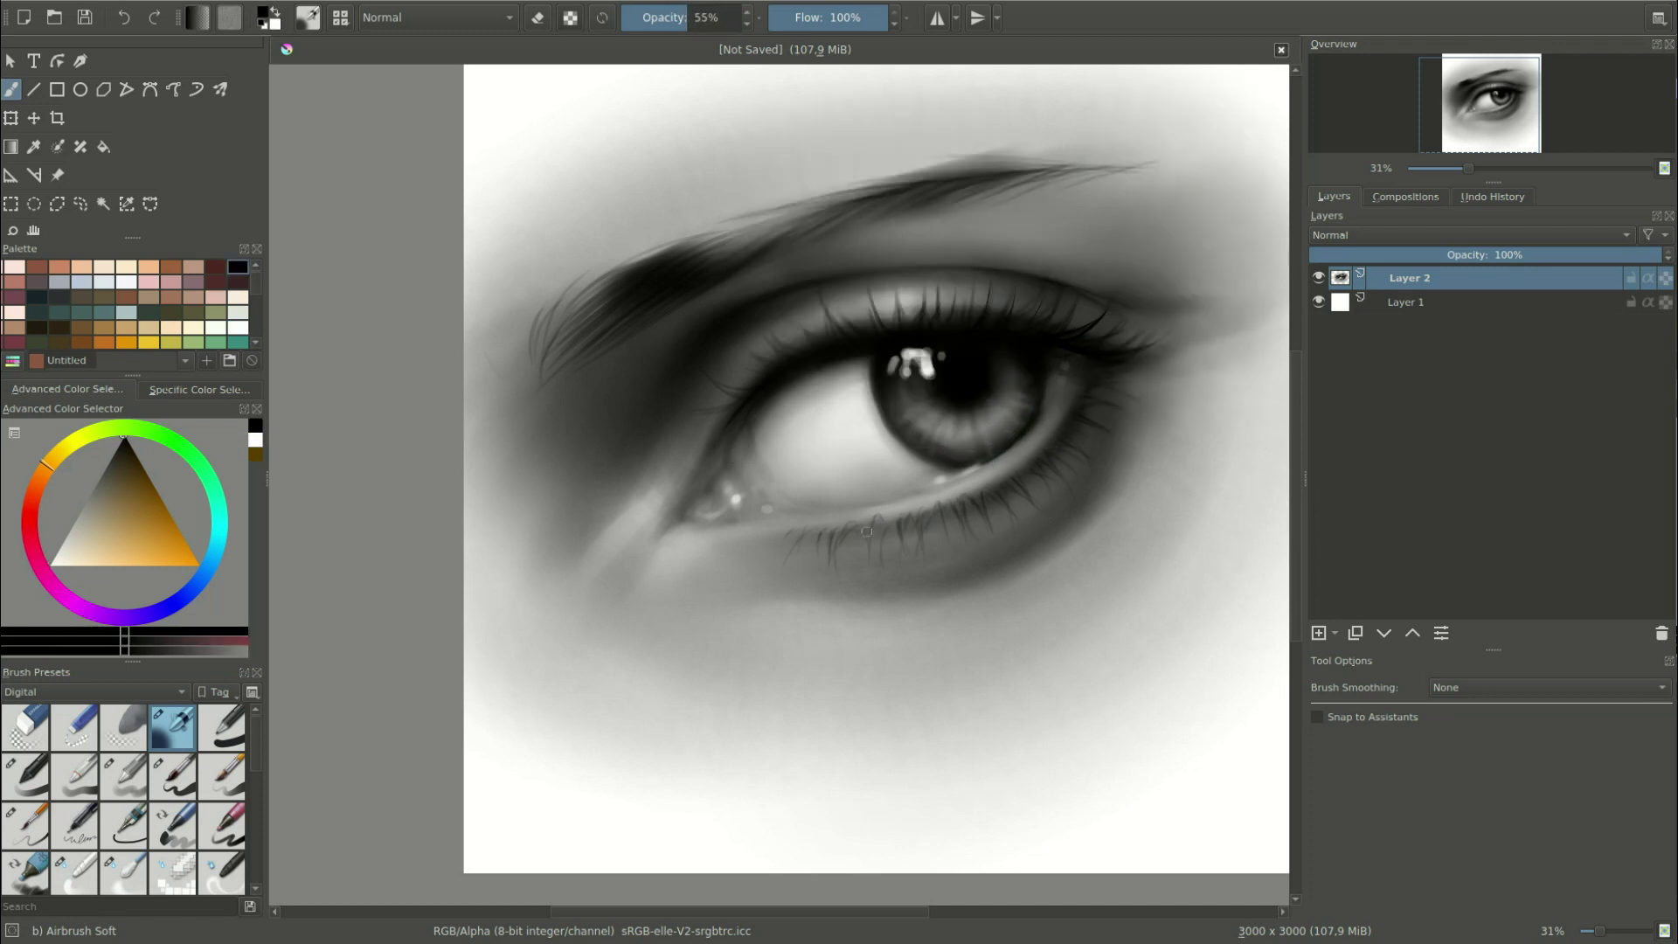
{"action": "key", "text": "x"}
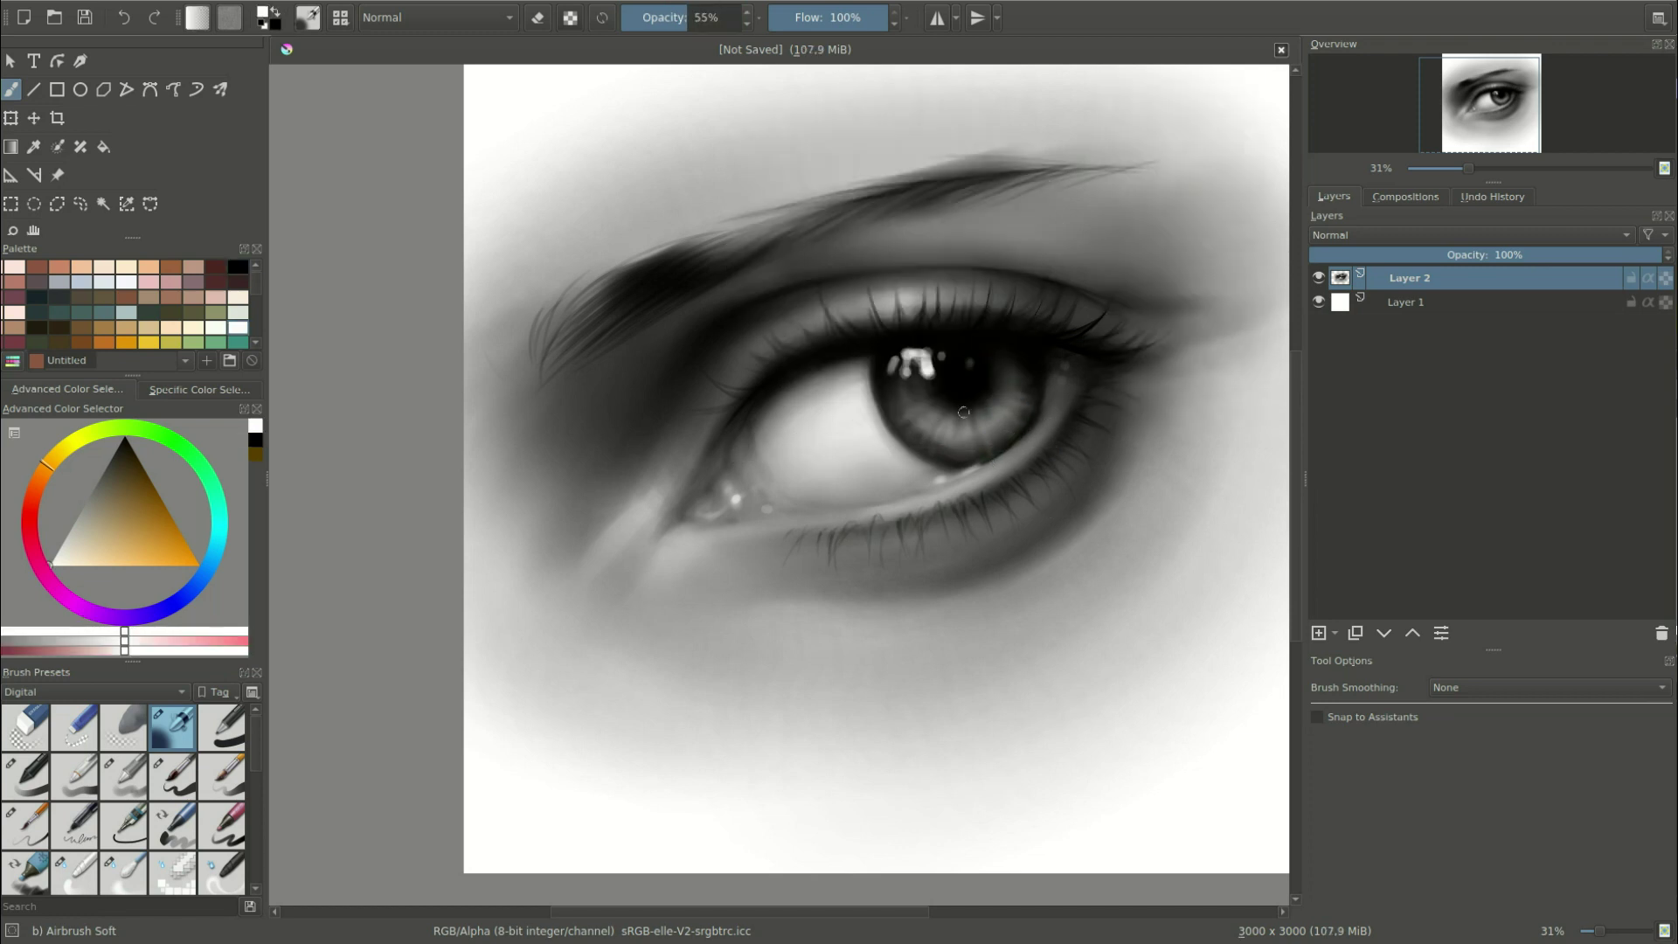
{"action": "key", "text": "x"}
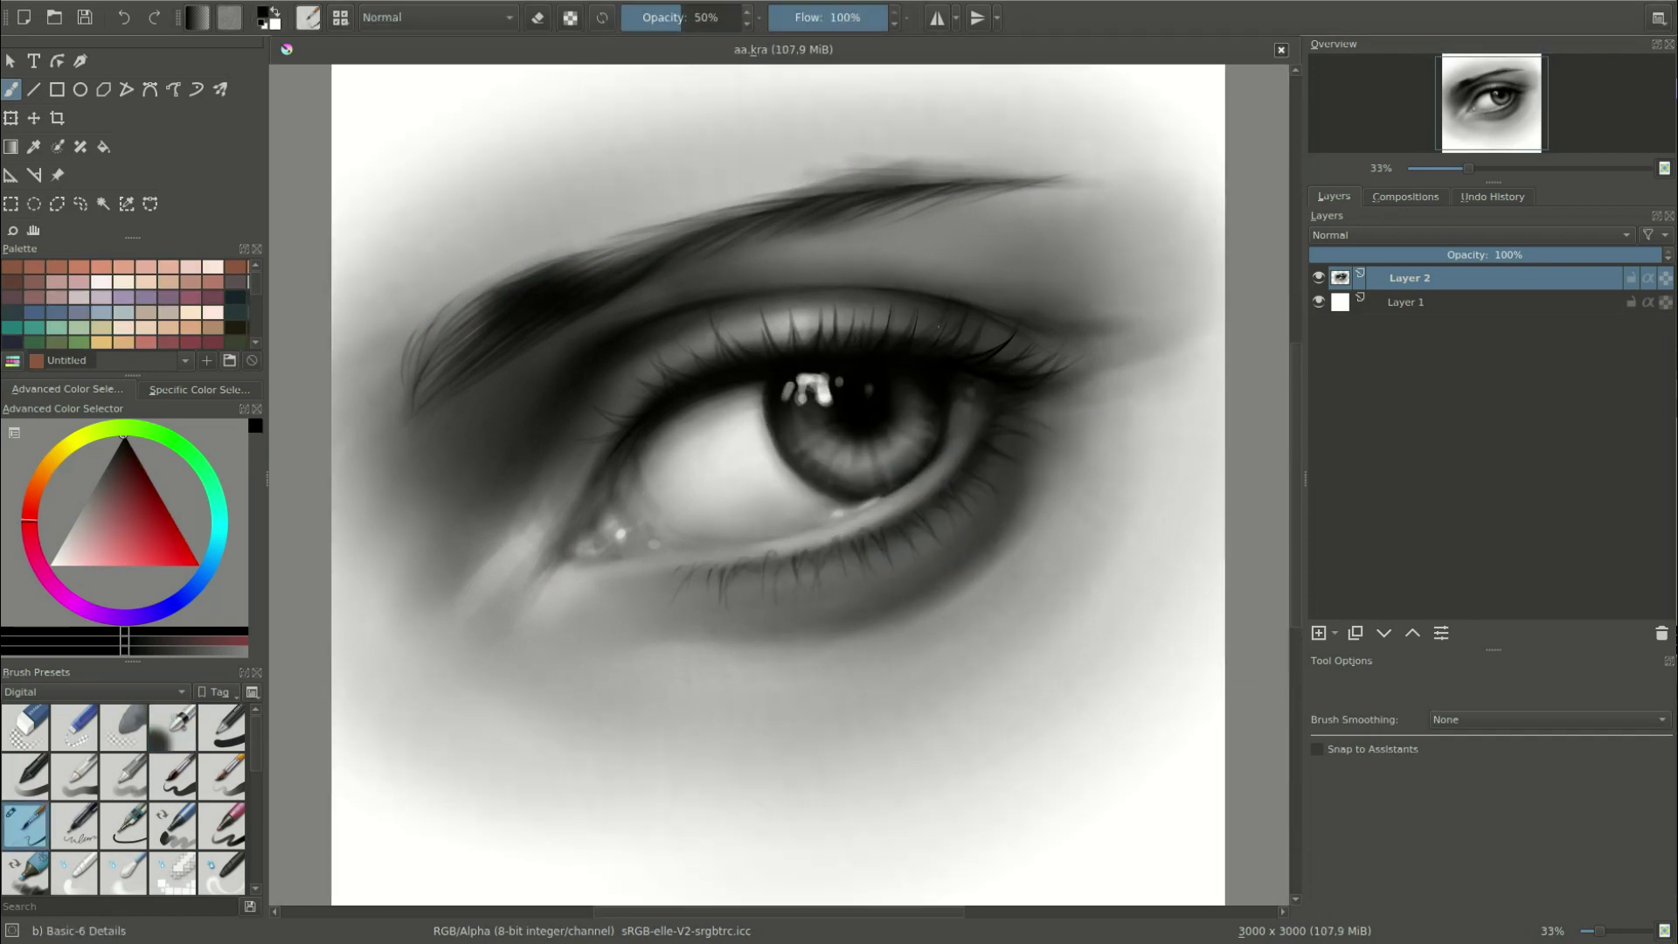
Zoom the canvas in to 50% on the eye and lashes.
{"action": "key", "text": "ctrl+plus"}
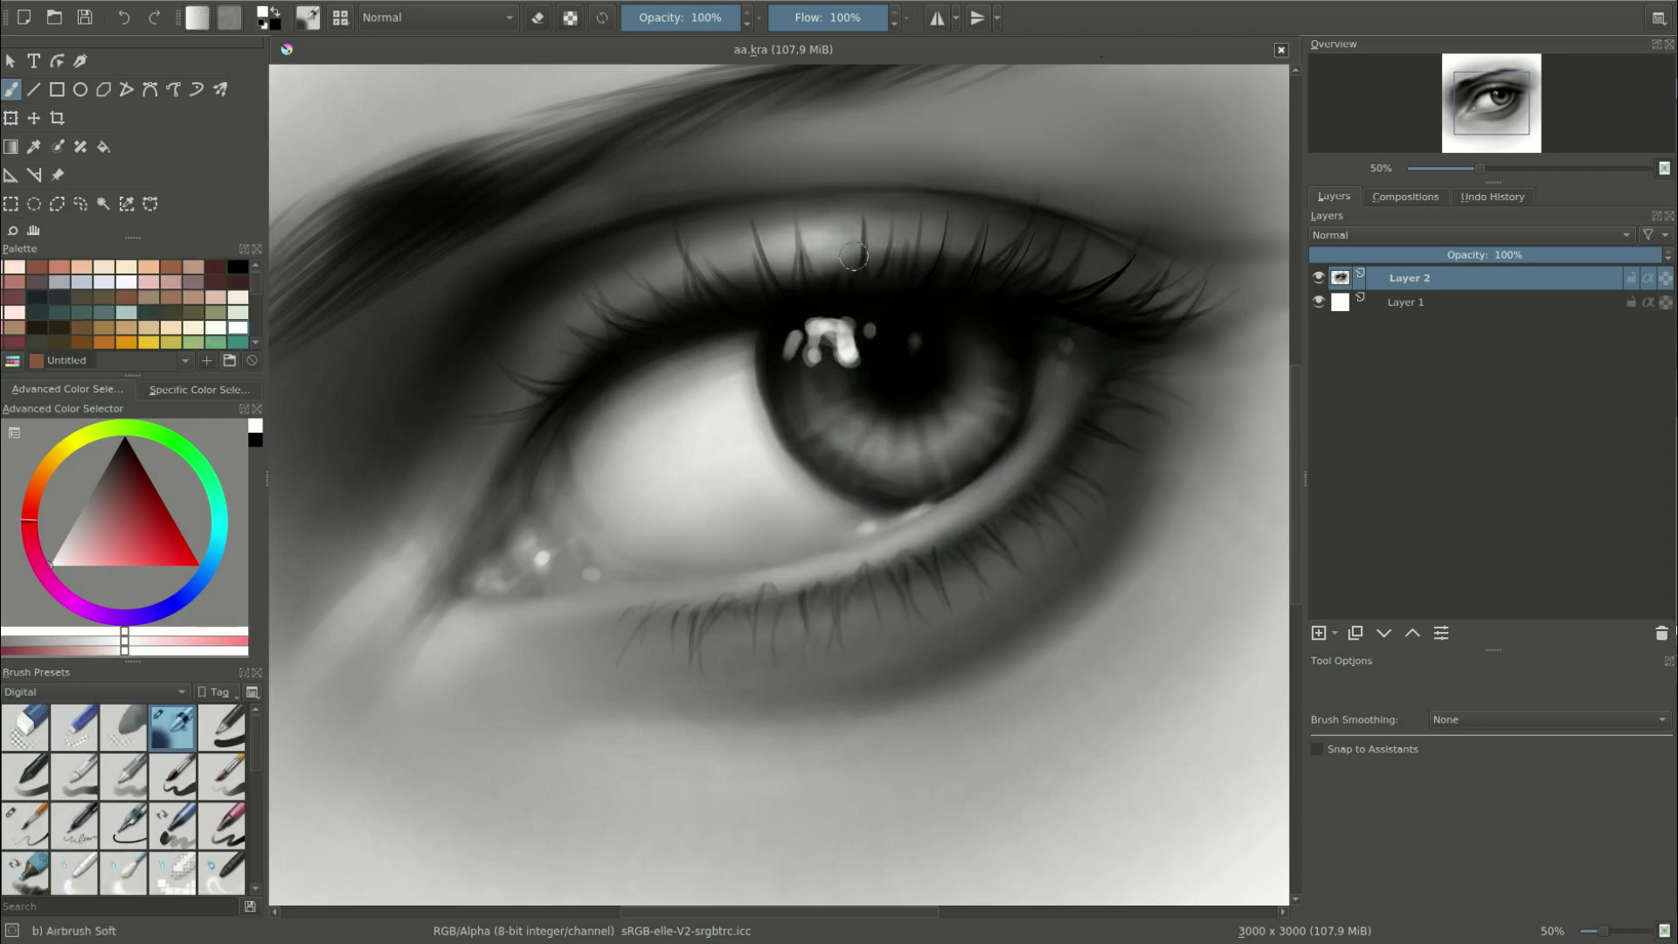
Paint extra thin black lashes near the outer corner and along the upper lash line.
{"action": "left_click", "coordinate": [276, 12]}
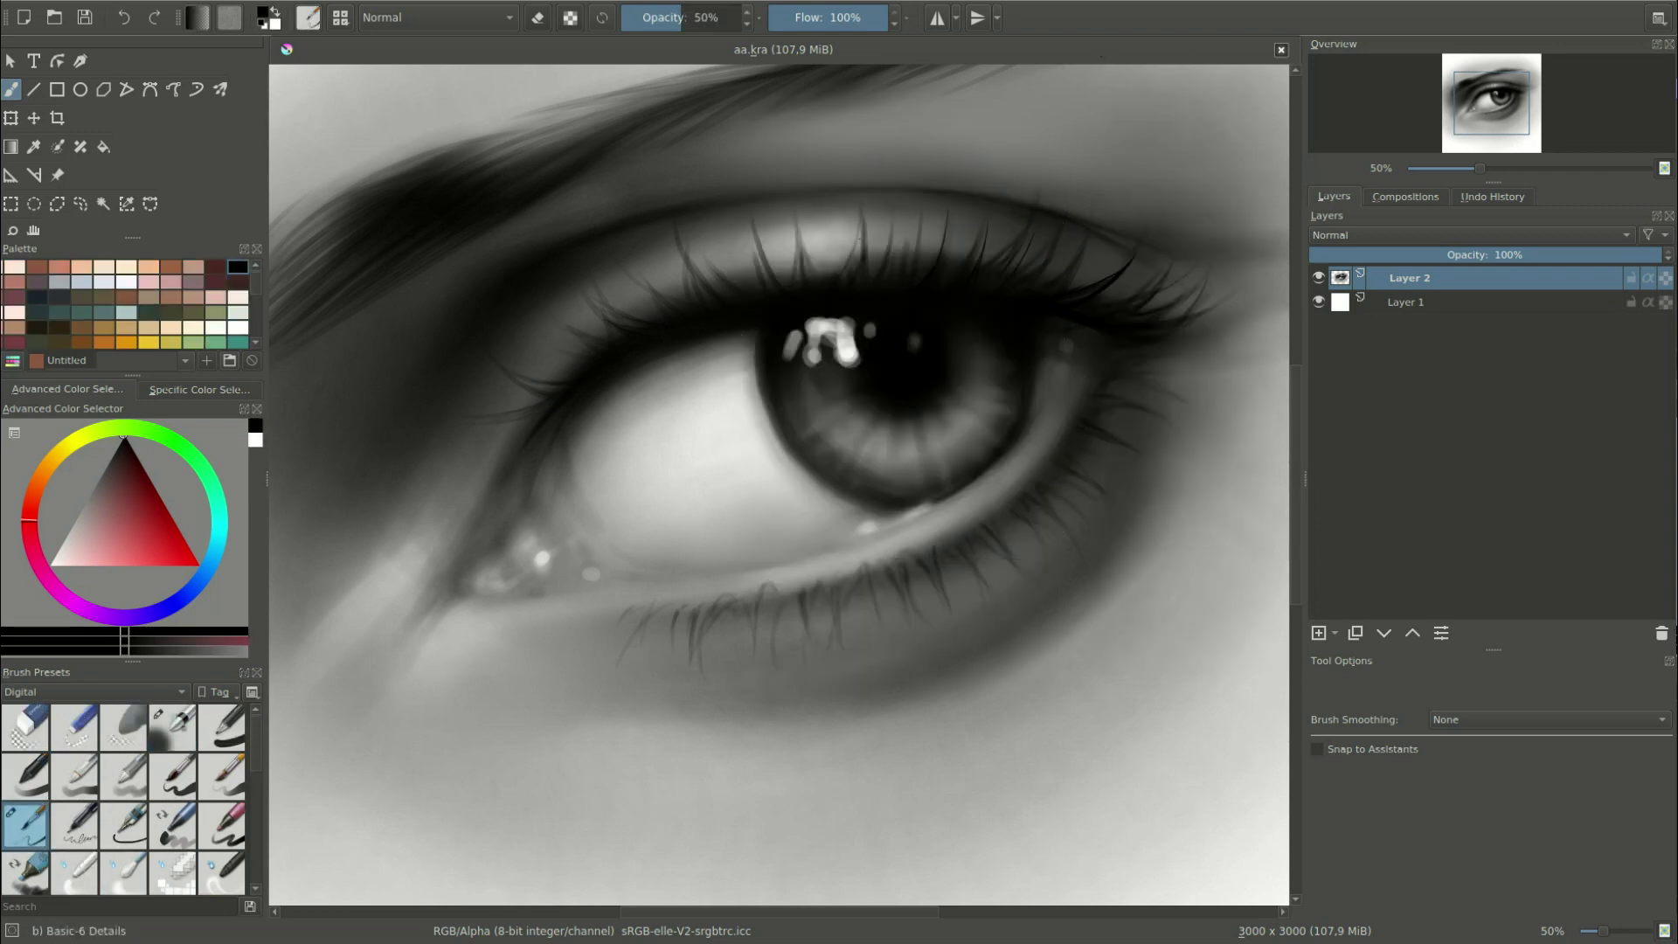
{"action": "right_click", "coordinate": [913, 243]}
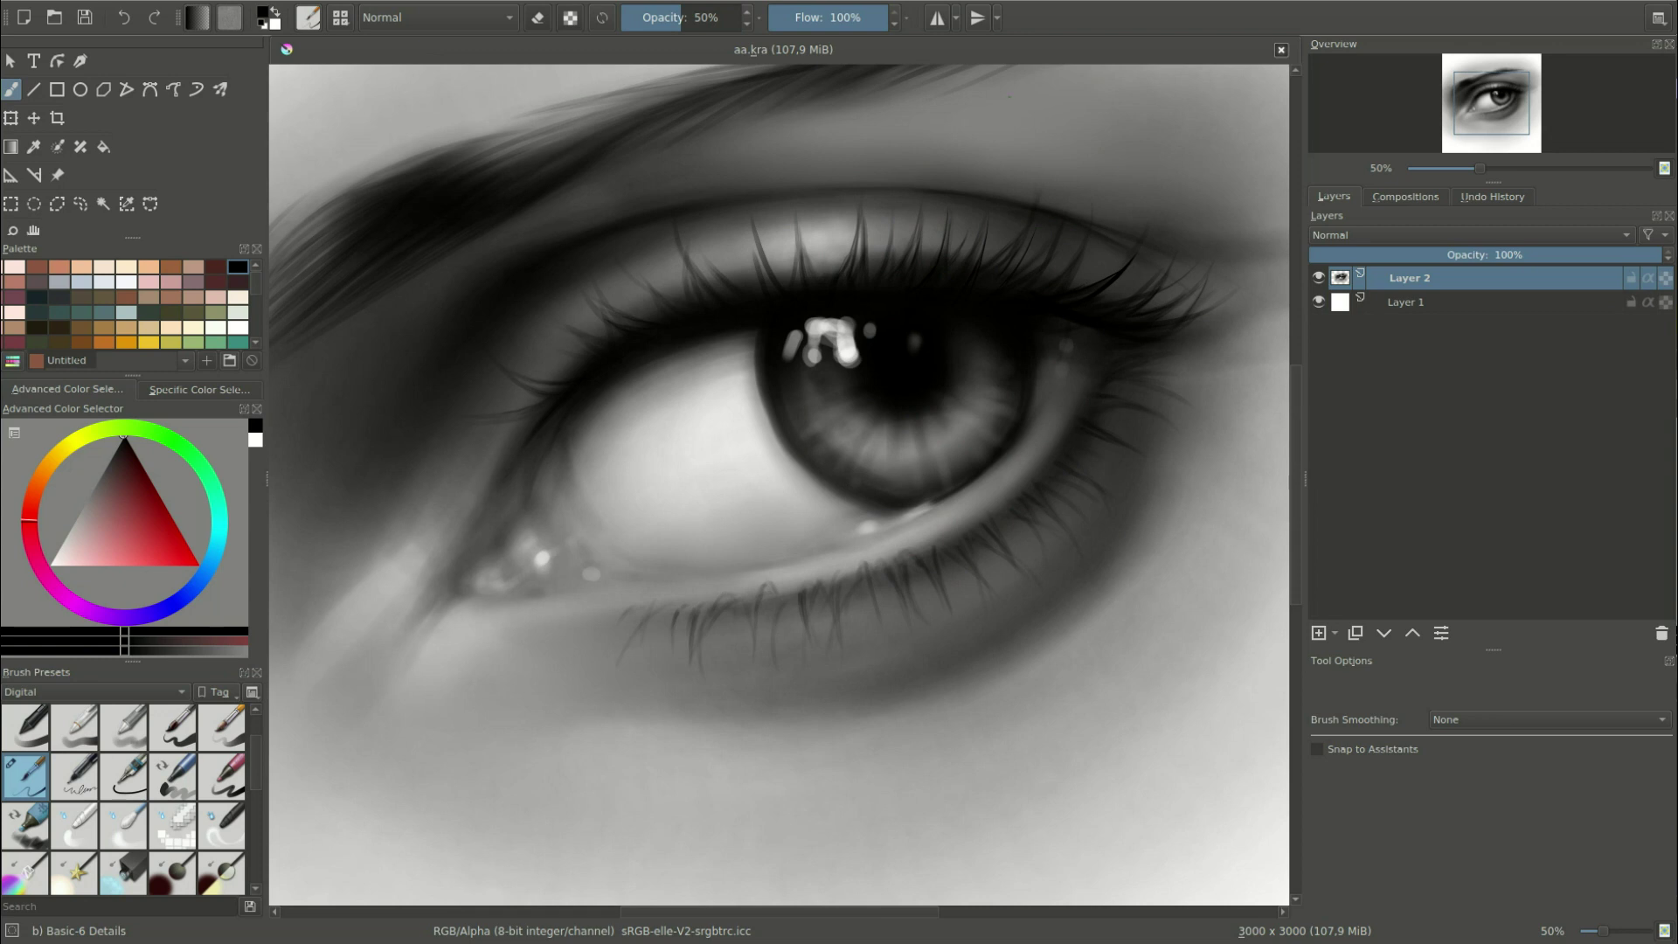
{"action": "left_click_drag", "start_coordinate": [1229, 307], "coordinate": [1167, 330]}
{"action": "left_click_drag", "start_coordinate": [785, 280], "coordinate": [757, 238]}
{"action": "key", "text": "x"}
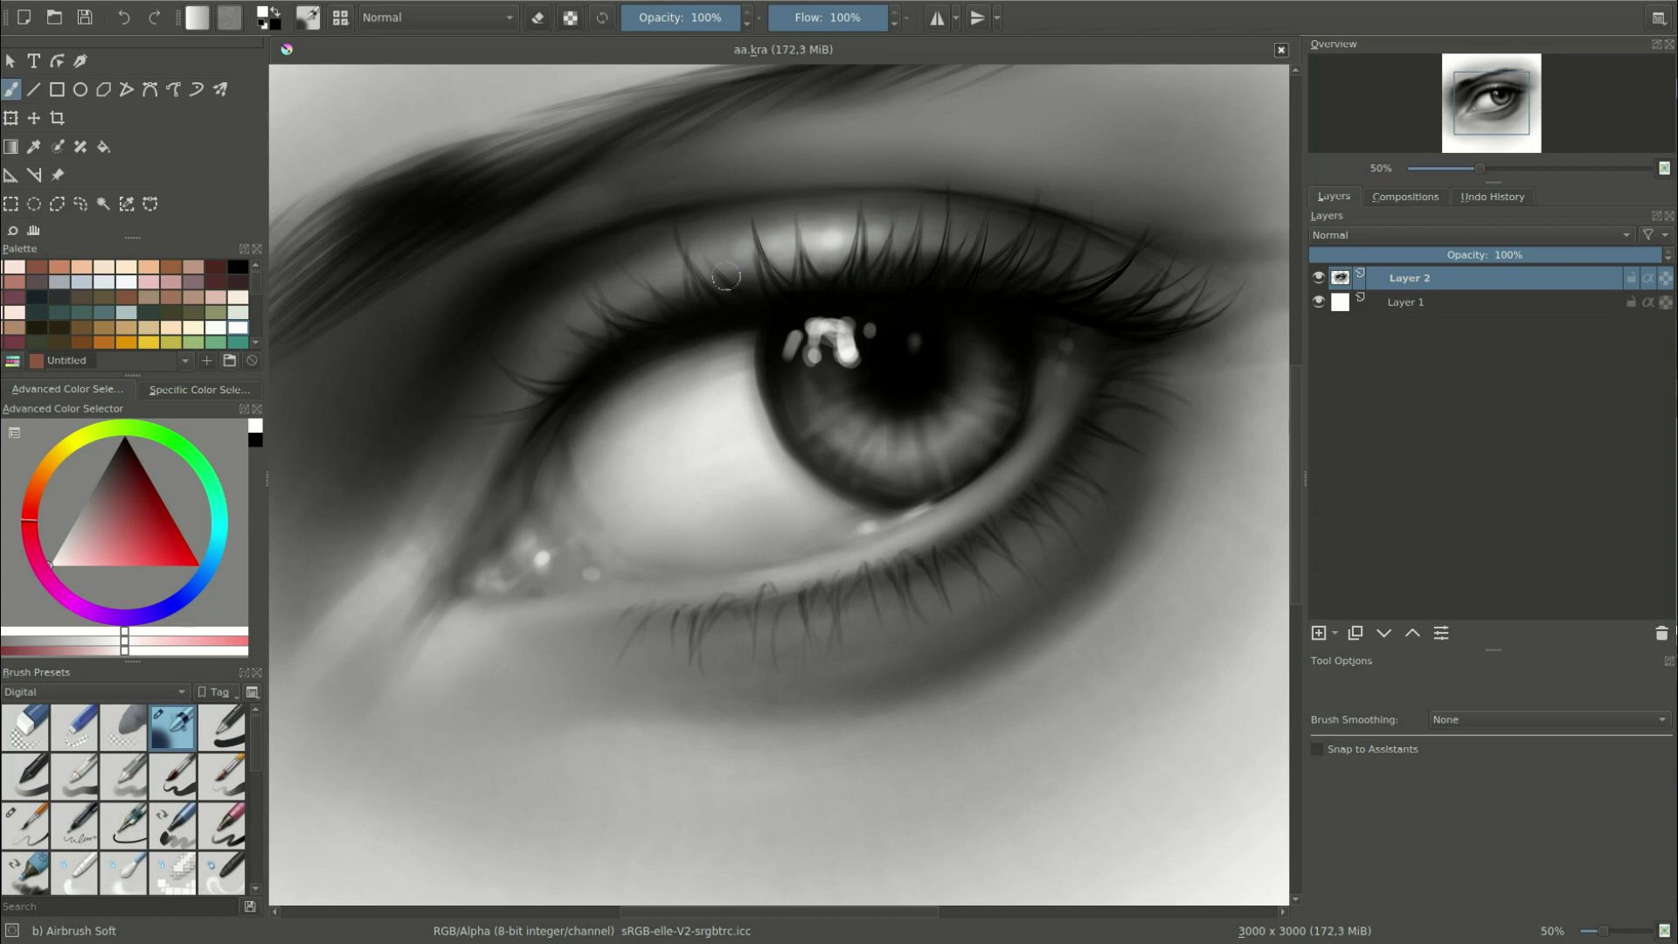
{"action": "key", "text": "x"}
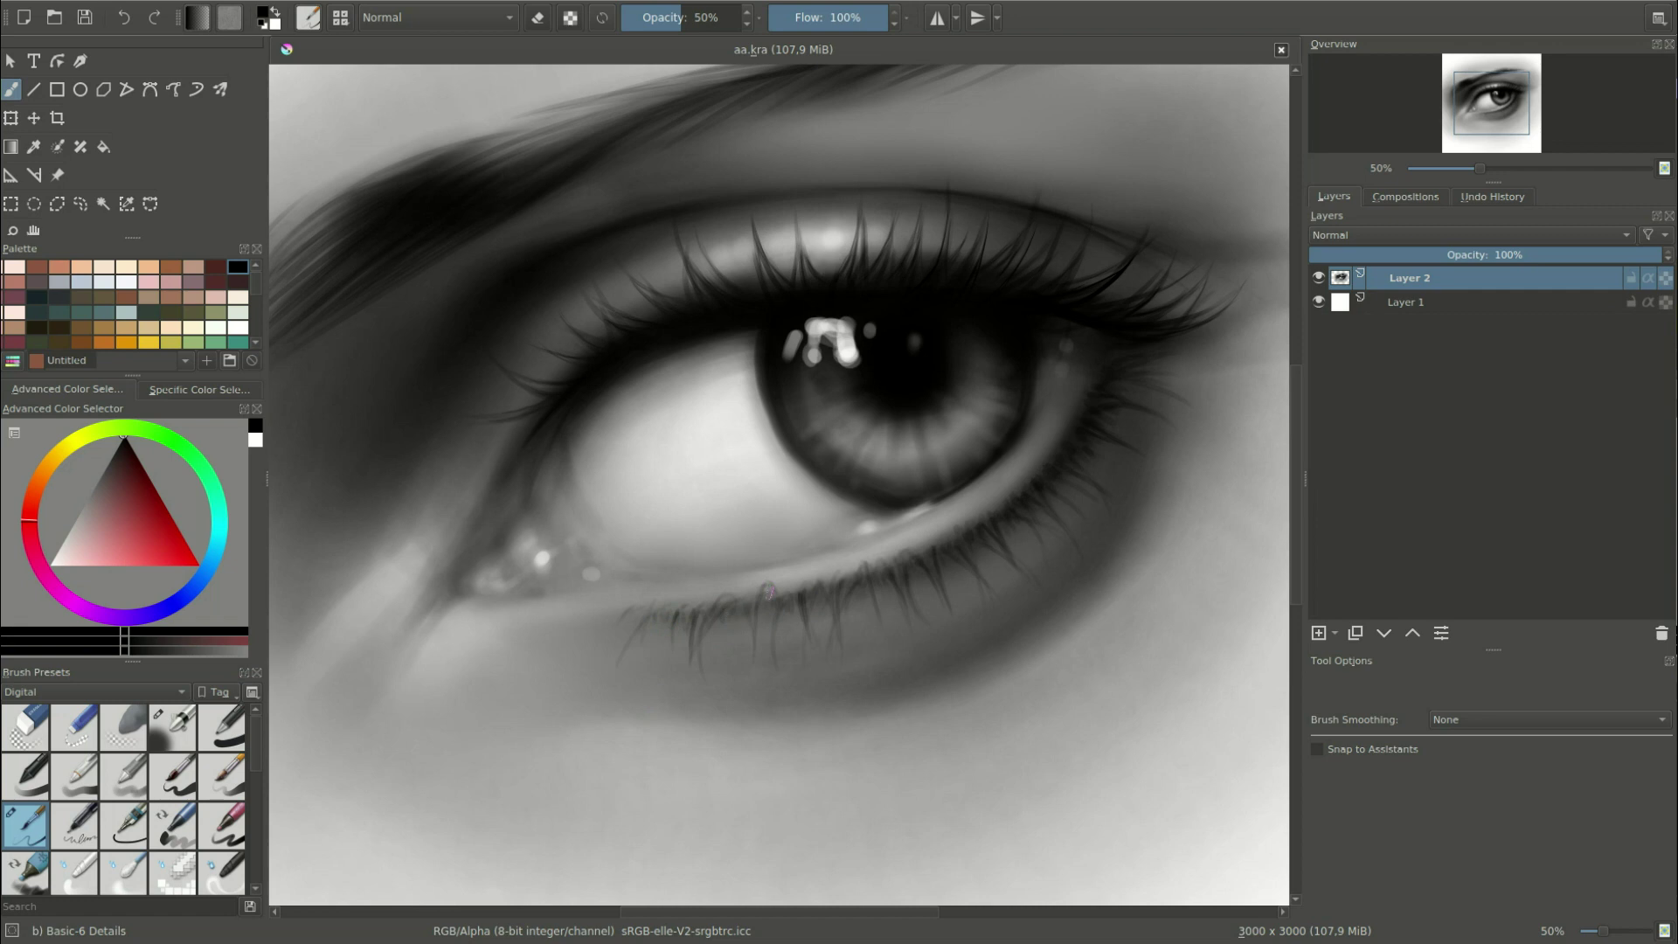
Switch back to Airbrush Soft and zoom out to 33% to show the whole eye.
{"action": "right_click", "coordinate": [895, 524]}
{"action": "left_click", "coordinate": [895, 385]}
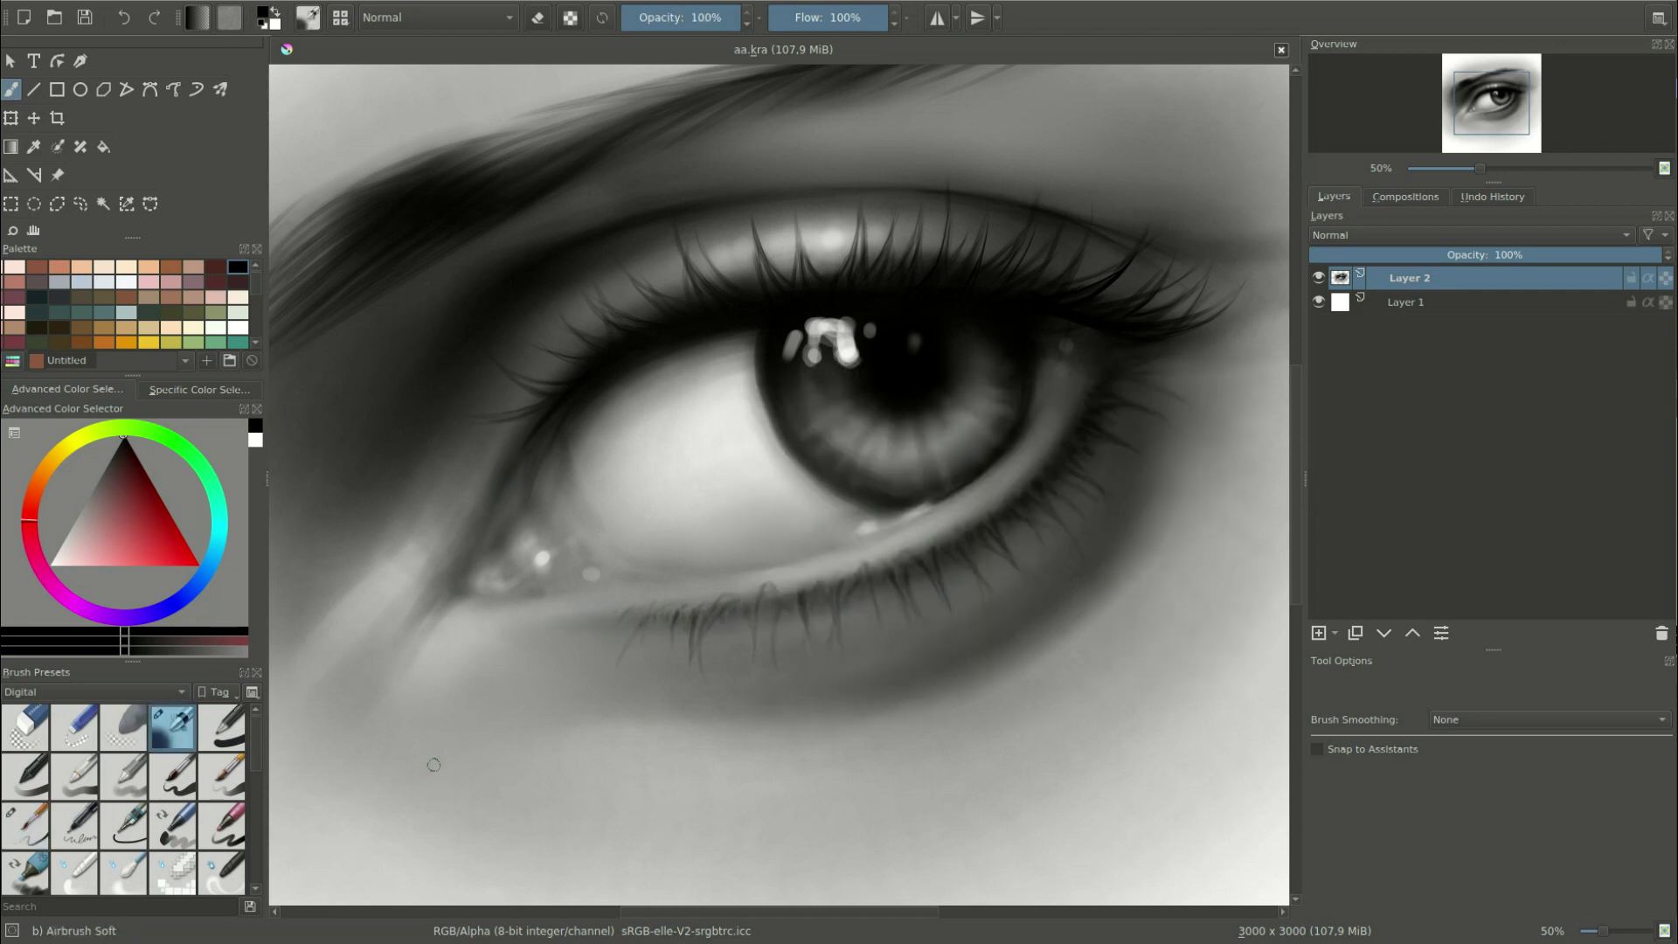
{"action": "key", "text": "minus"}
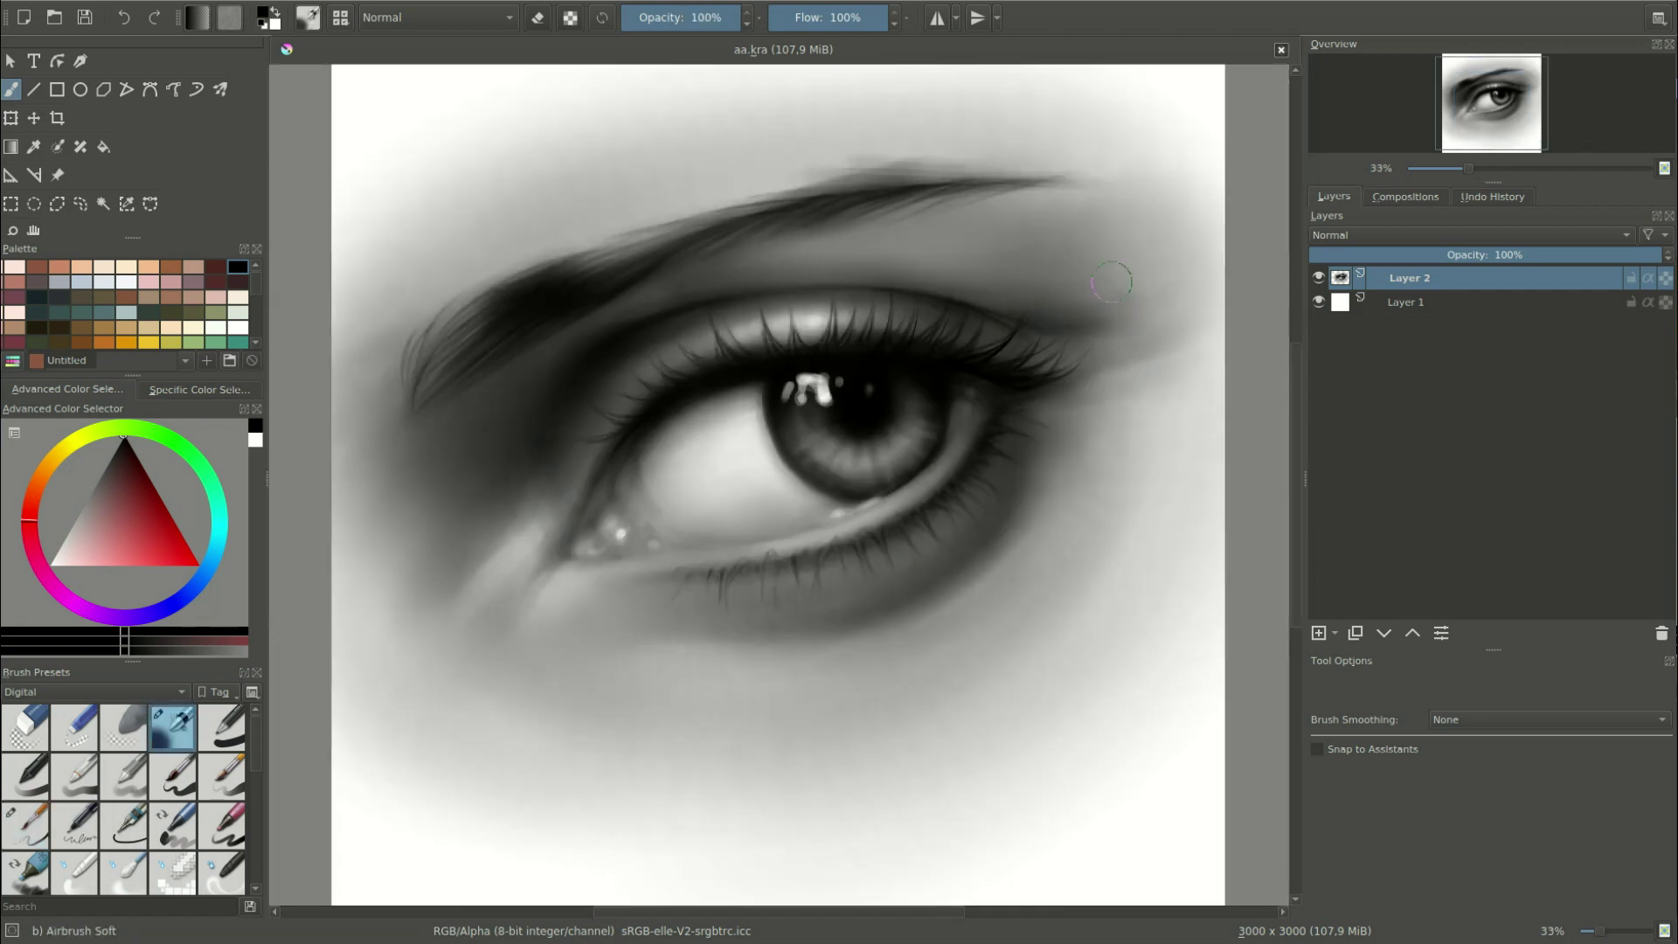
Brighten the lower-lid waterline with white using the soft airbrush.
{"action": "key", "text": "period"}
{"action": "right_click", "coordinate": [887, 607]}
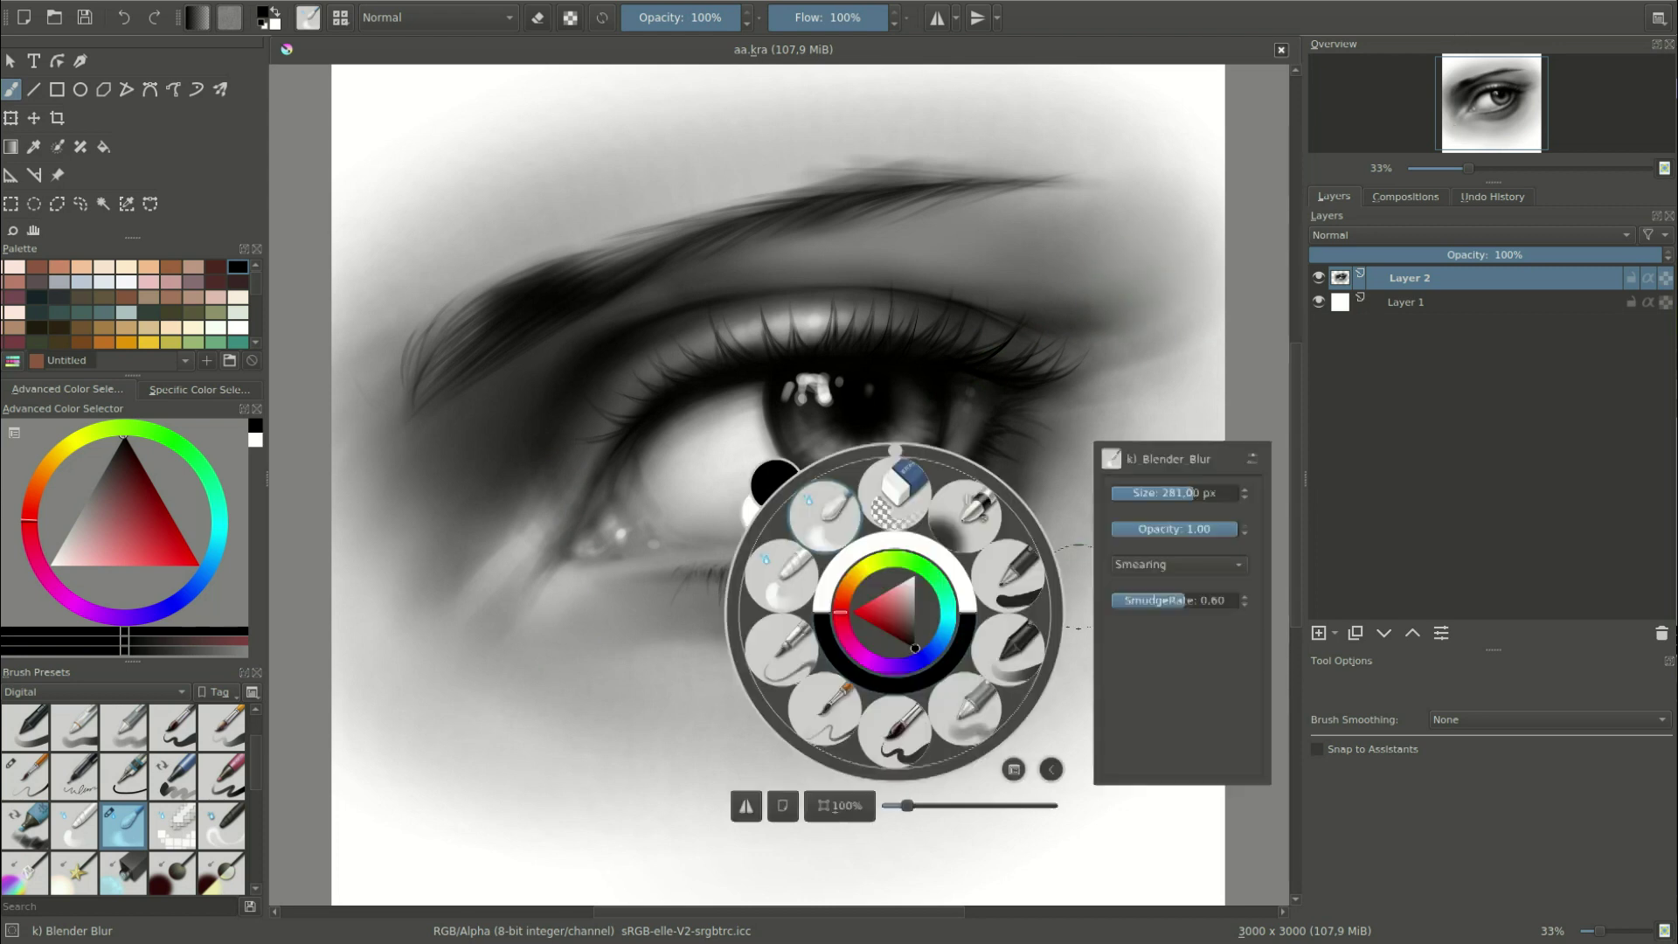
{"action": "left_click", "coordinate": [805, 507]}
{"action": "right_click", "coordinate": [896, 434]}
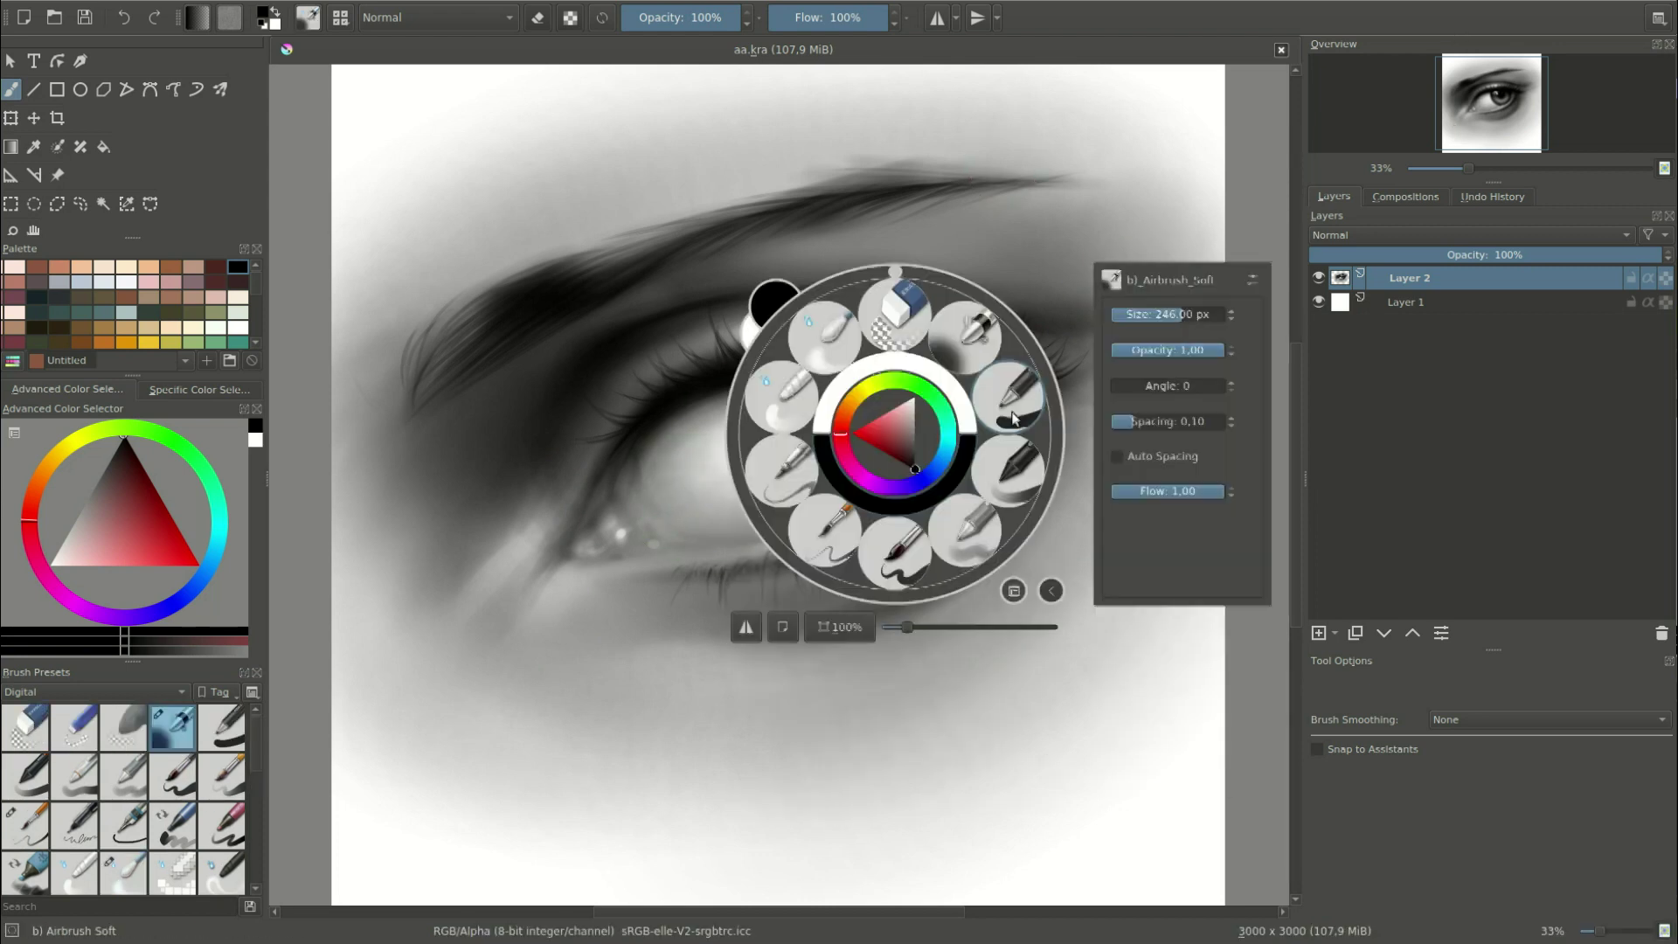
{"action": "left_click", "coordinate": [812, 385]}
{"action": "right_click", "coordinate": [834, 455]}
{"action": "left_click", "coordinate": [877, 378]}
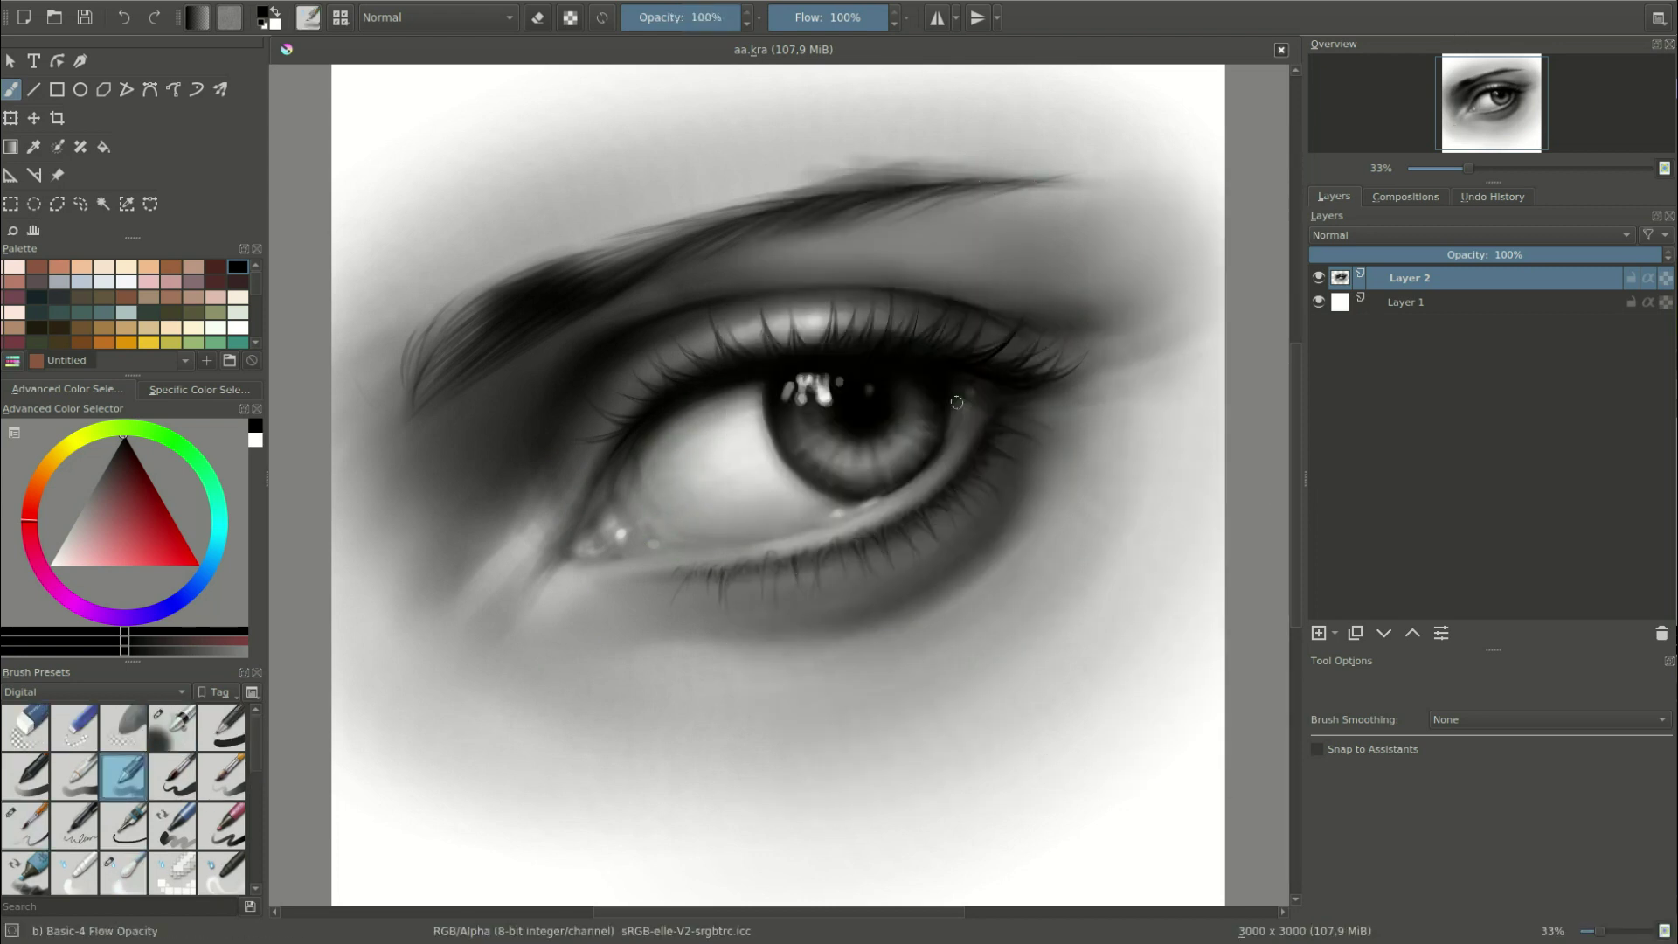
{"action": "key", "text": "x"}
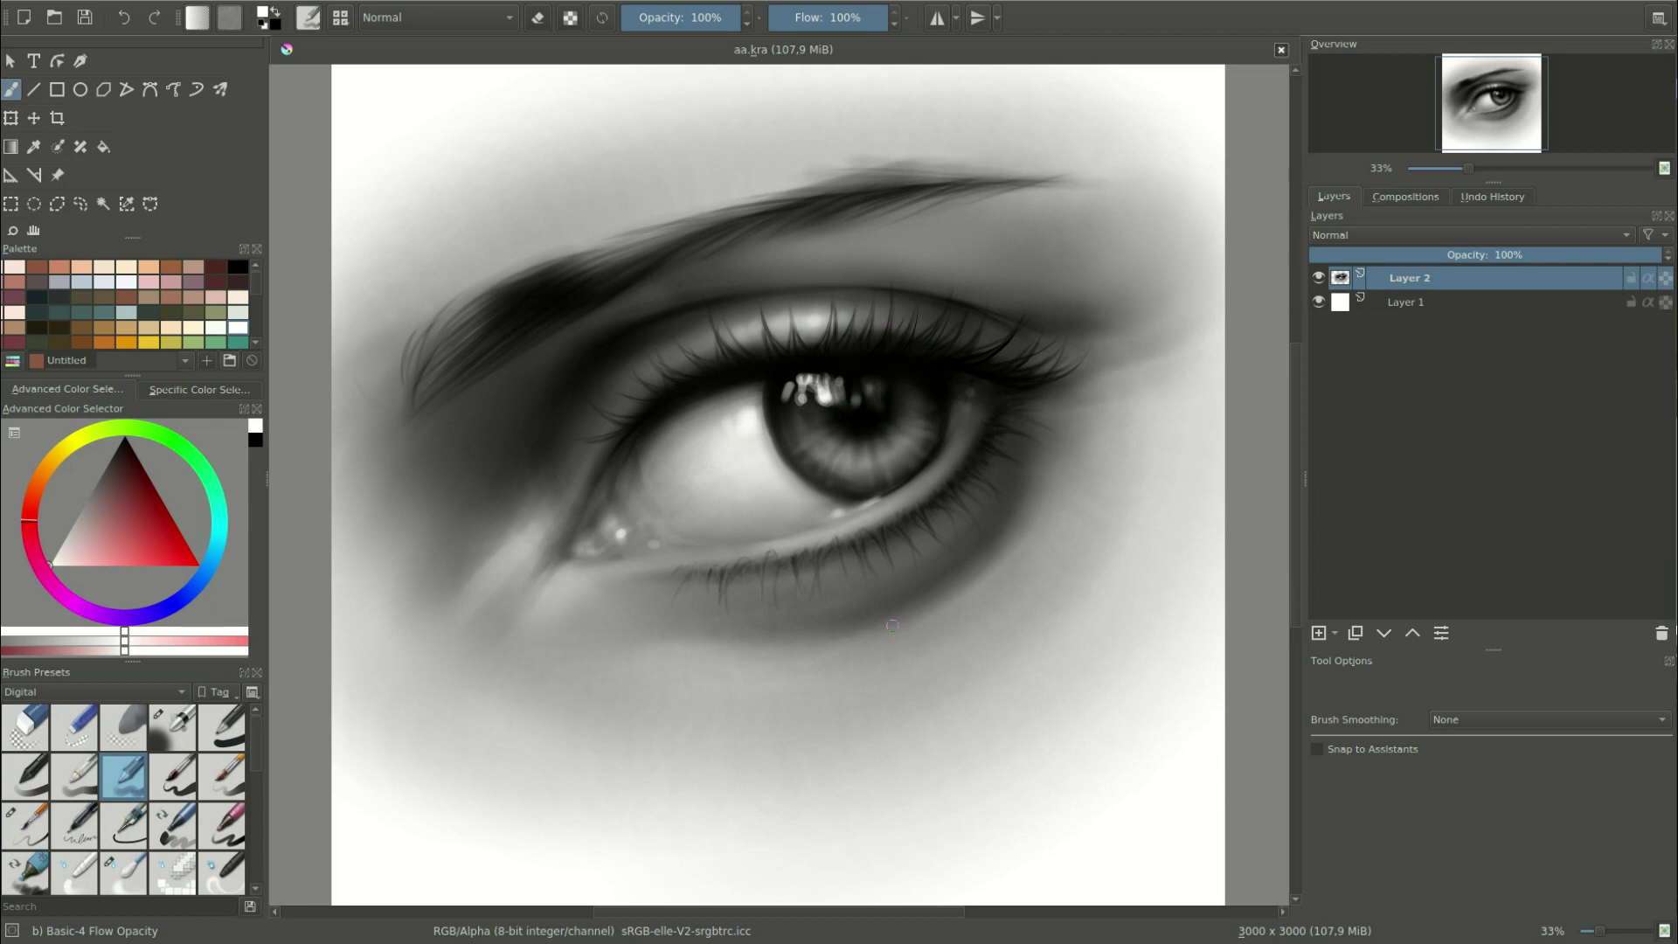
{"action": "key", "text": "slash"}
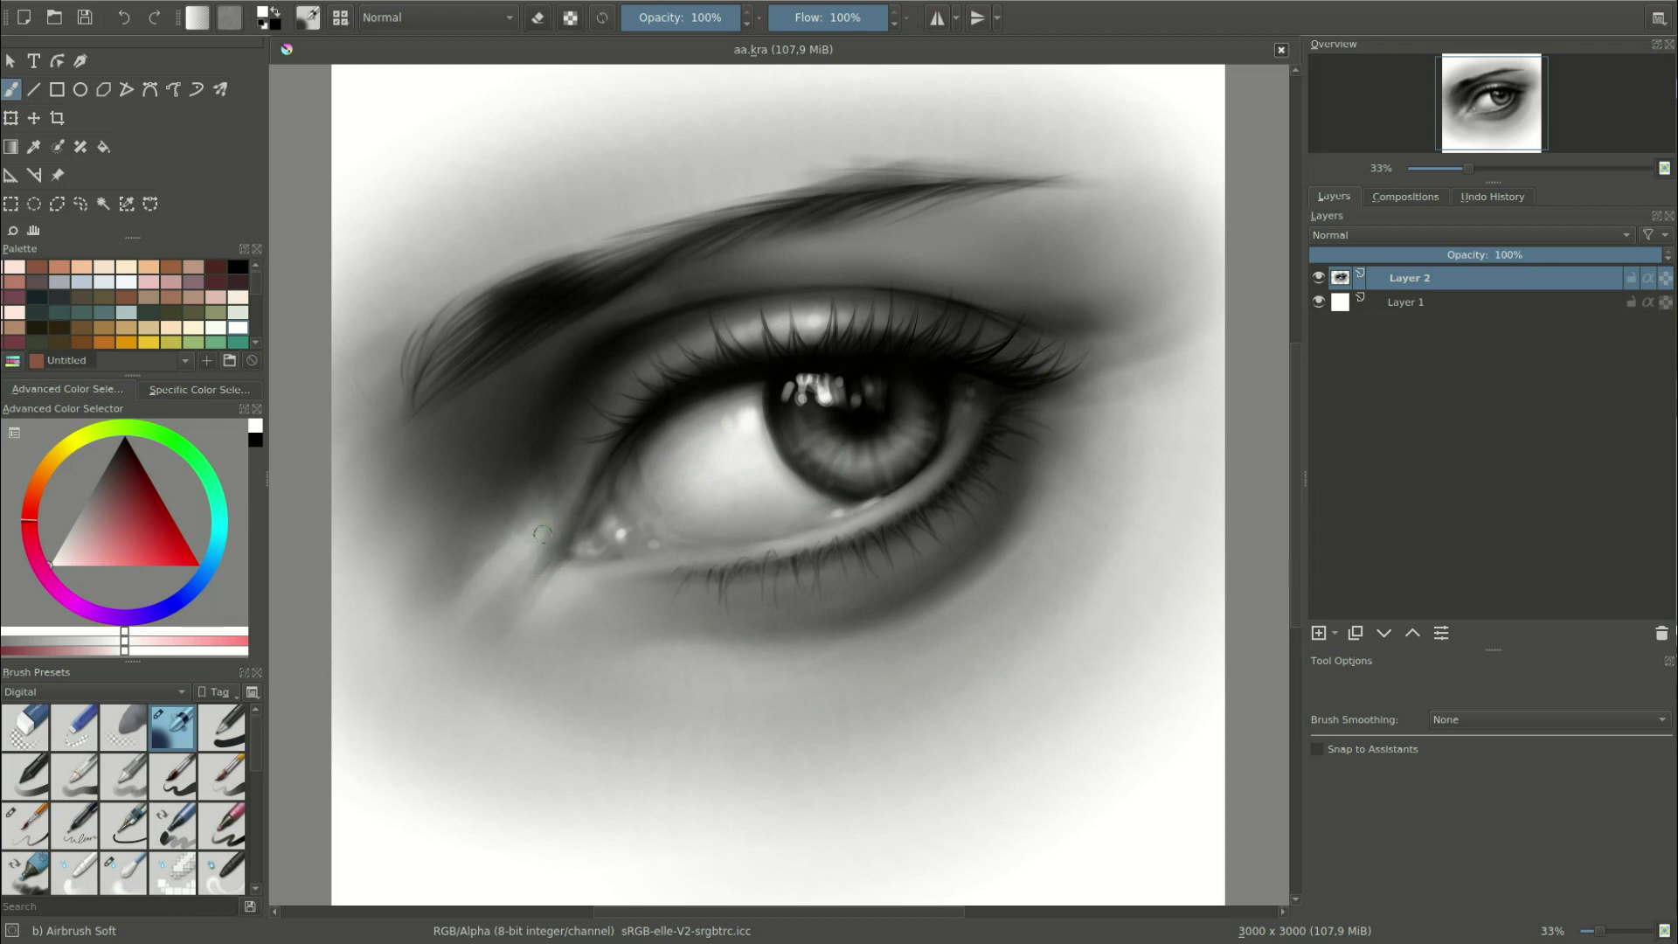
{"action": "left_click_drag", "start_coordinate": [890, 484], "coordinate": [795, 529]}
Darken the skin beyond the outer eye corner with the soft airbrush in the dark colour.
{"action": "key", "text": "x"}
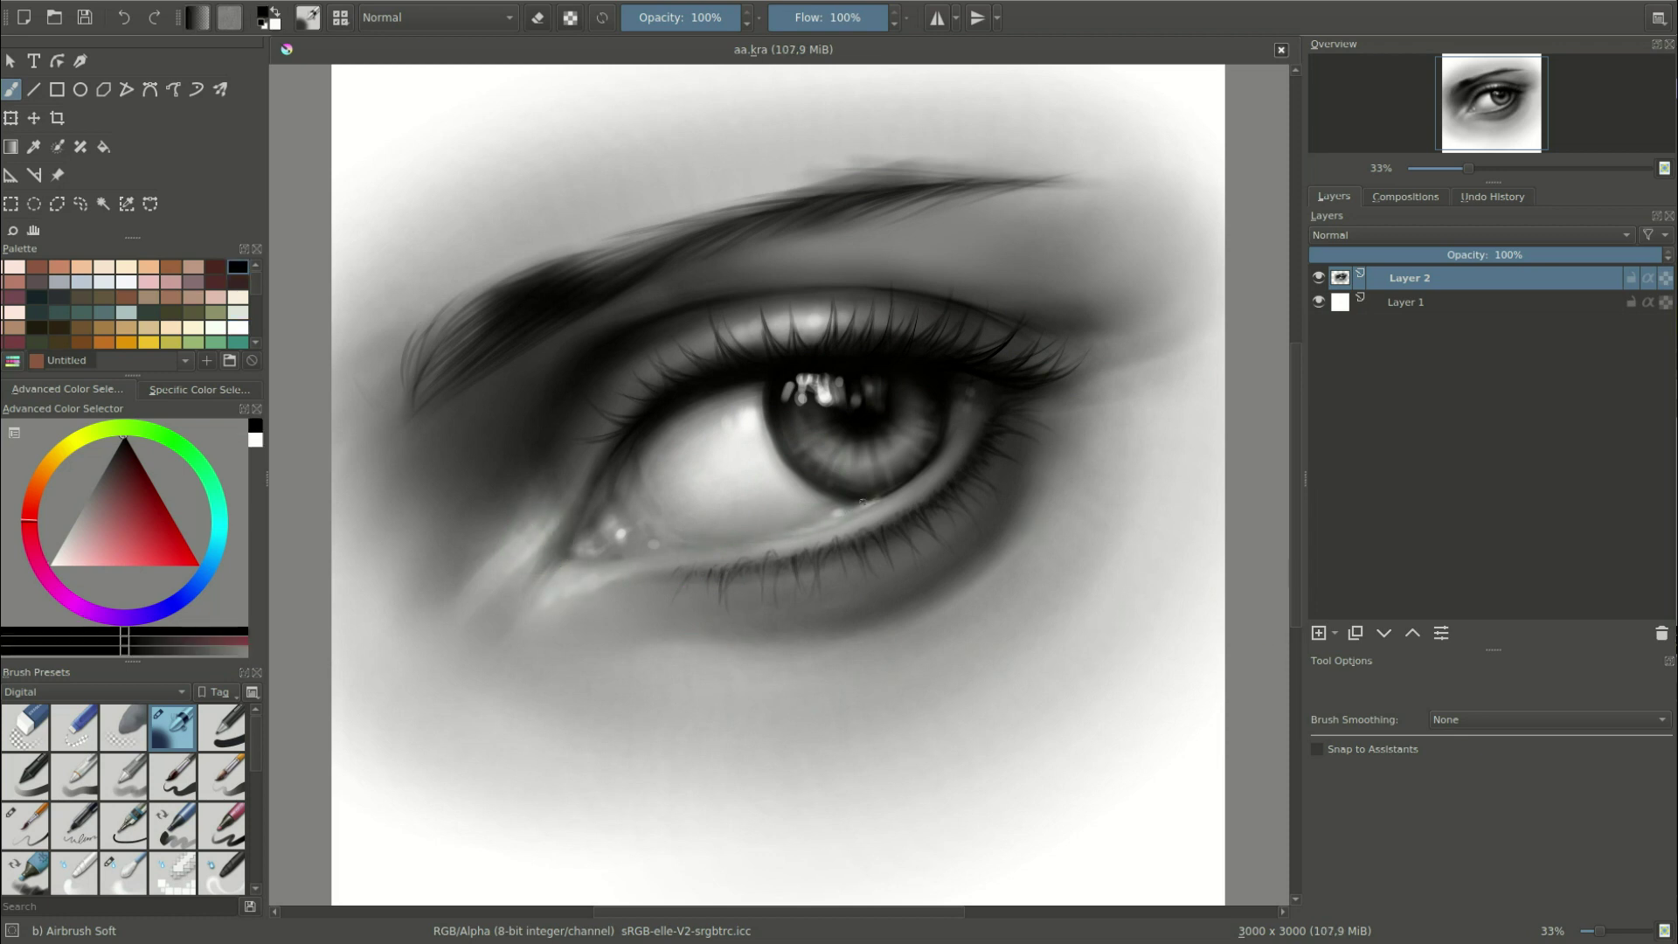
{"action": "right_click", "coordinate": [891, 614]}
{"action": "left_click", "coordinate": [819, 516]}
{"action": "right_click", "coordinate": [708, 476]}
{"action": "right_click", "coordinate": [890, 609]}
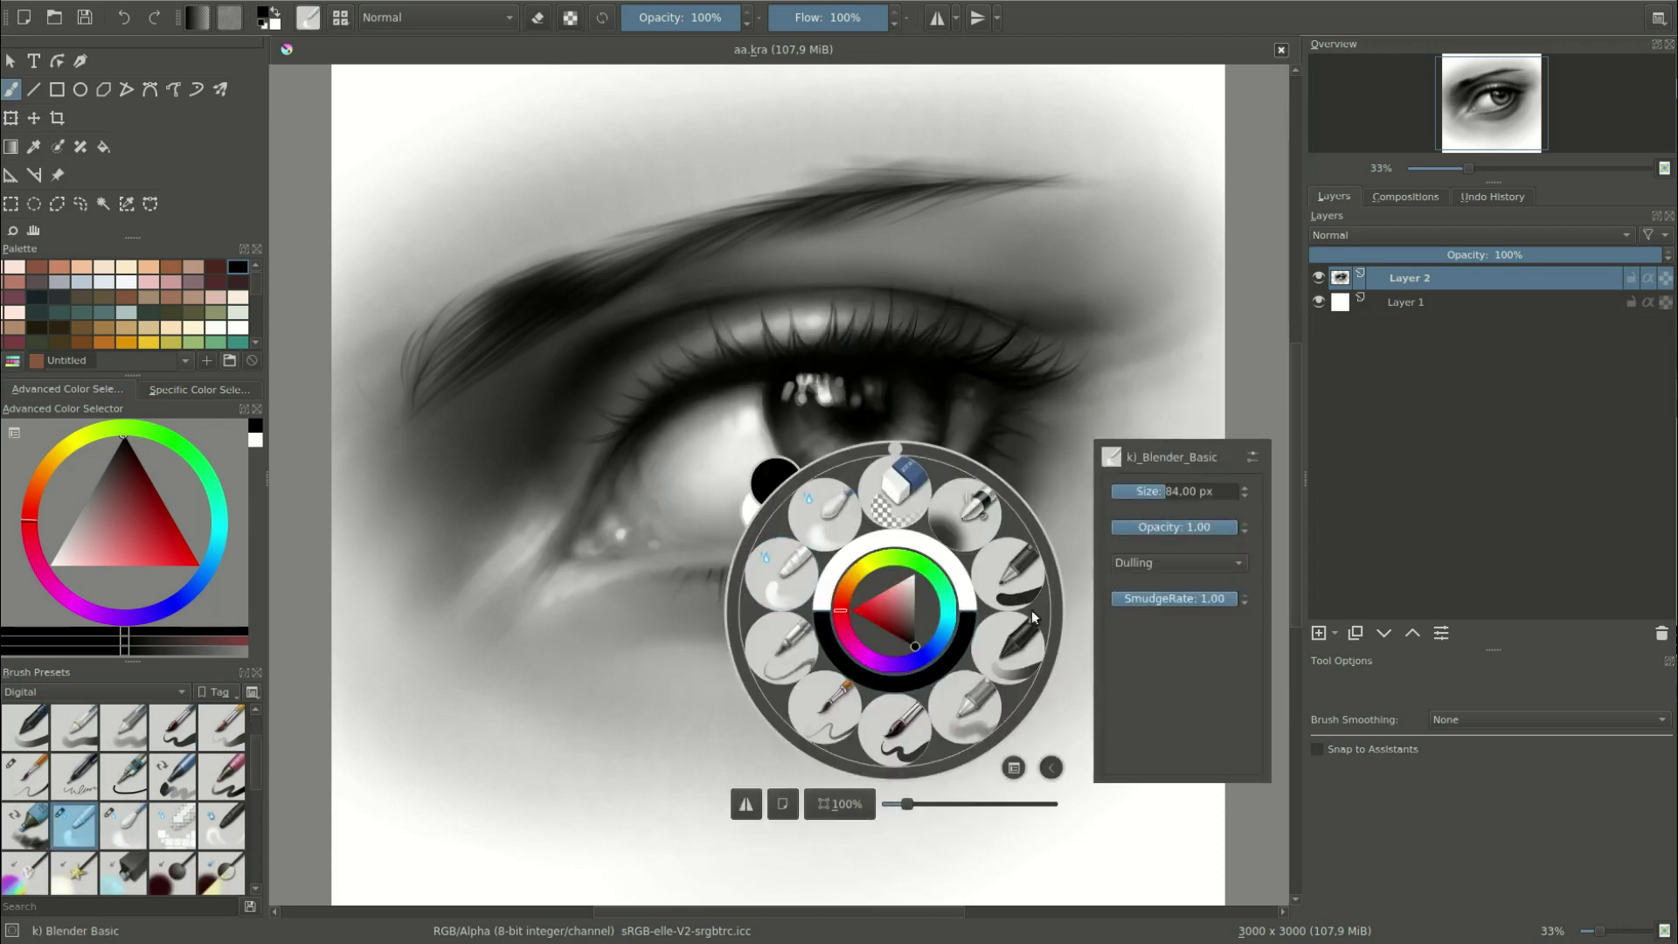
{"action": "left_click", "coordinate": [968, 509]}
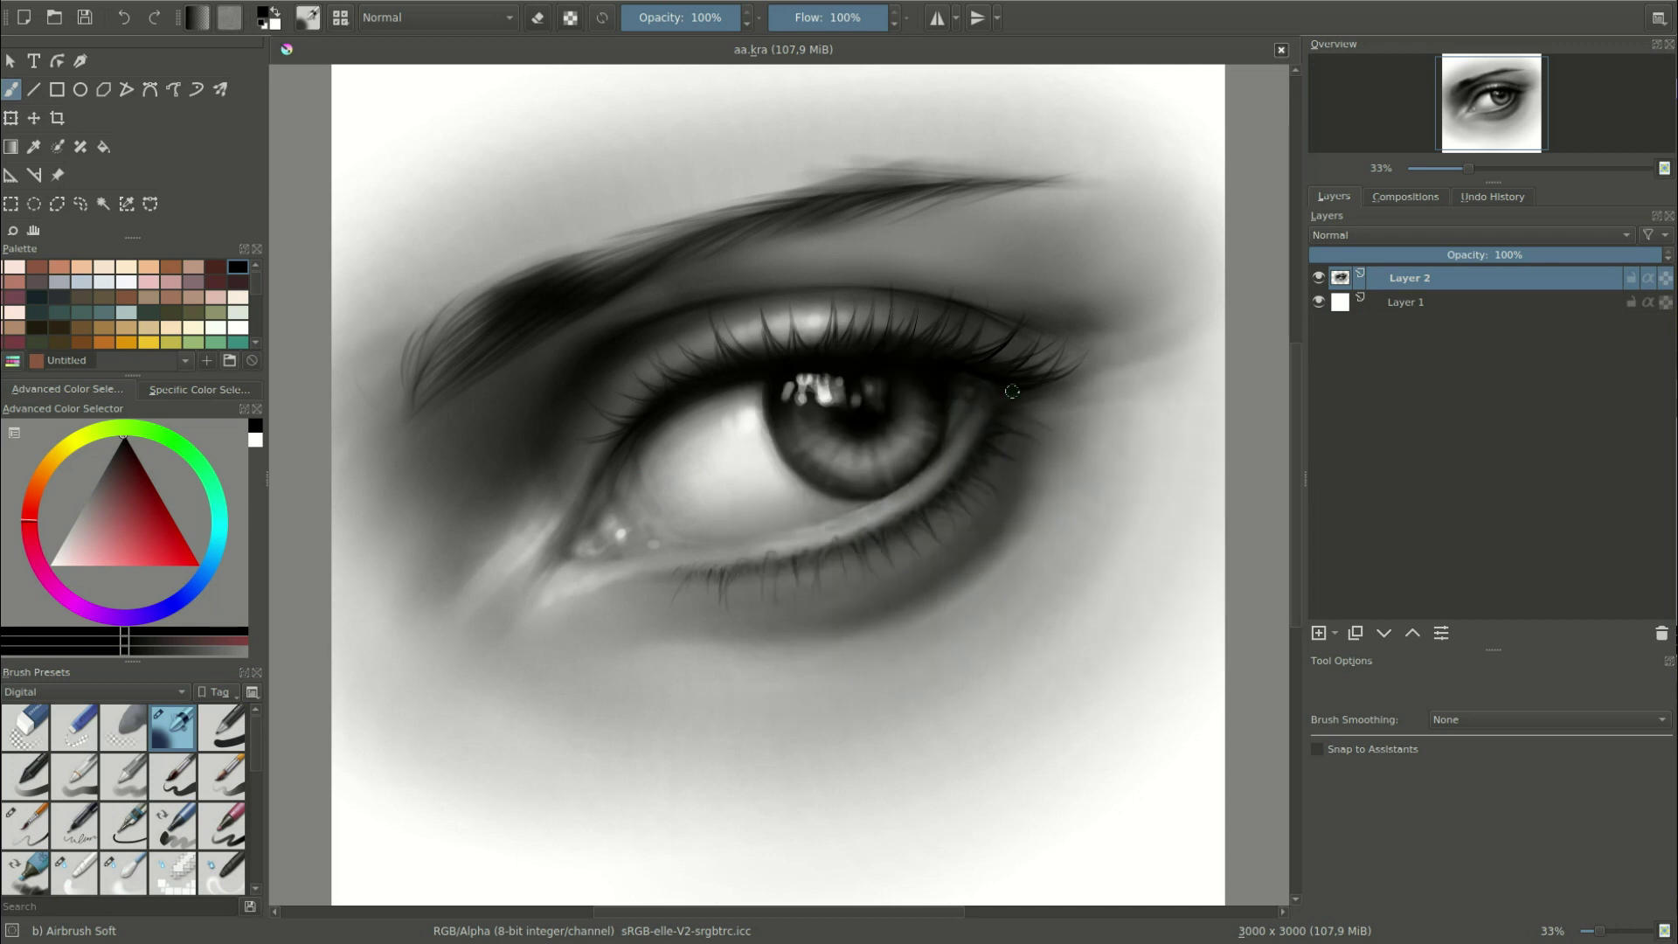
{"action": "mouse_move", "coordinate": [1050, 400]}
{"action": "left_mouse_down"}
{"action": "mouse_move", "coordinate": [1029, 374]}
{"action": "mouse_move", "coordinate": [1035, 489]}
{"action": "left_mouse_up"}
{"action": "left_click_drag", "start_coordinate": [1112, 449], "coordinate": [1075, 436]}
Add soft dark shading at the outer lash corner and a thin hair at the eyebrow's left end.
{"action": "key", "text": "slash"}
{"action": "right_click", "coordinate": [894, 609]}
{"action": "left_click", "coordinate": [824, 513]}
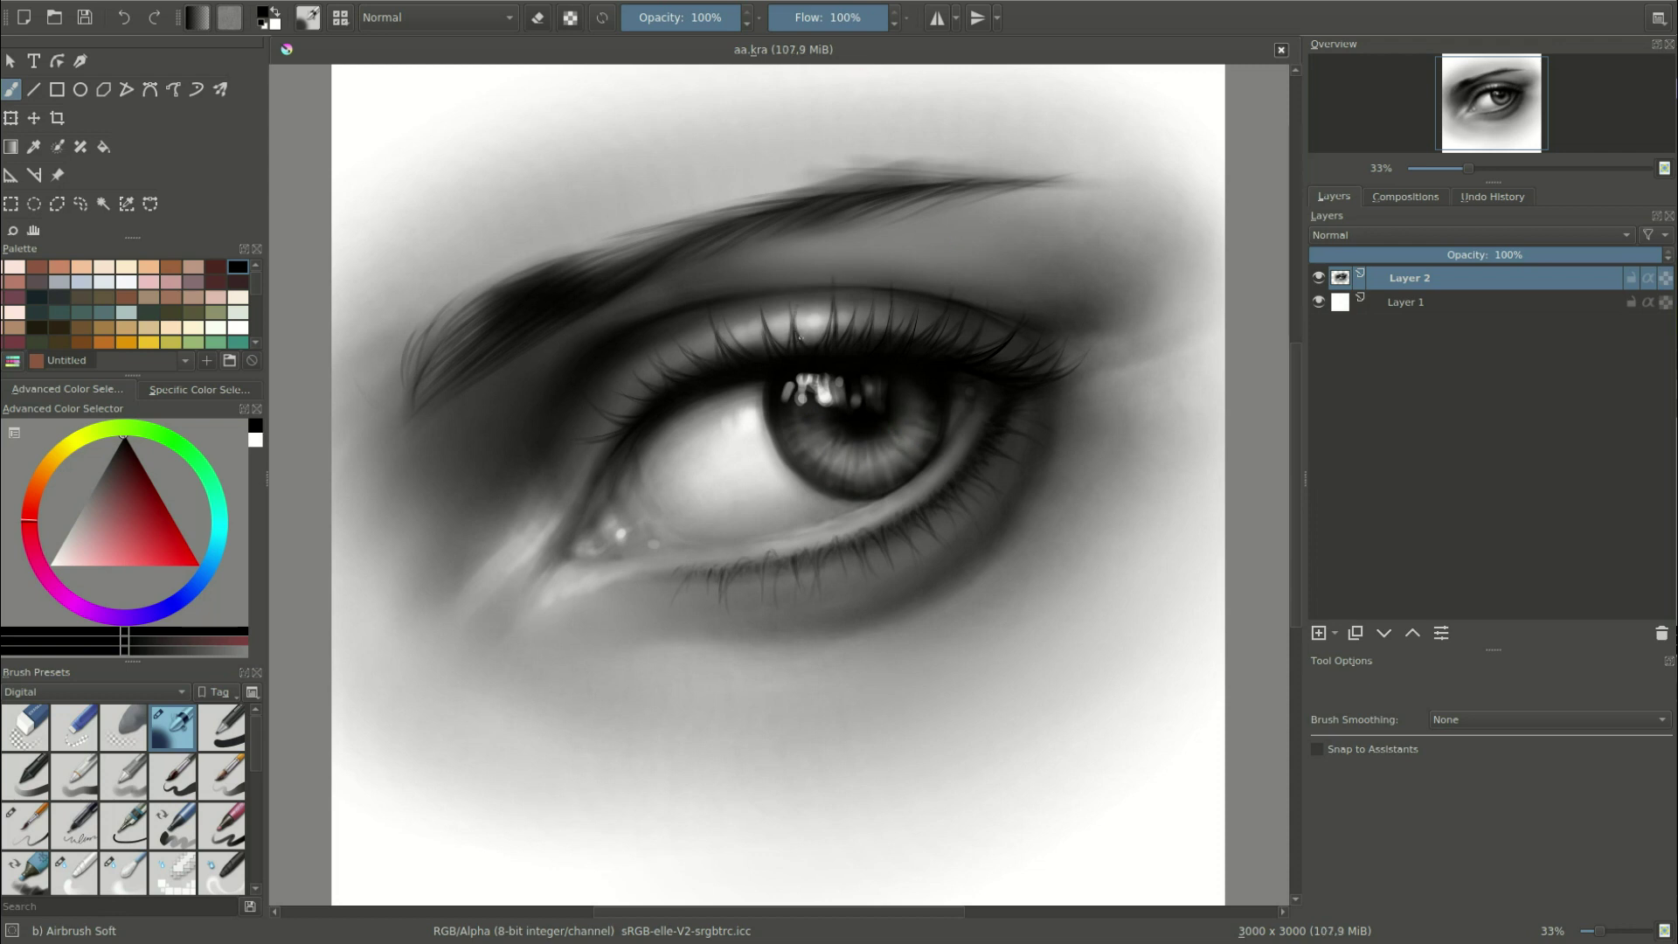
{"action": "left_click_drag", "start_coordinate": [1056, 330], "coordinate": [1068, 351]}
{"action": "mouse_move", "coordinate": [393, 358]}
{"action": "left_mouse_down"}
{"action": "mouse_move", "coordinate": [402, 421]}
{"action": "mouse_move", "coordinate": [445, 356]}
{"action": "left_mouse_up"}
Darken the eyebrow's upper edge and tail with the soft airbrush.
{"action": "right_click", "coordinate": [895, 255]}
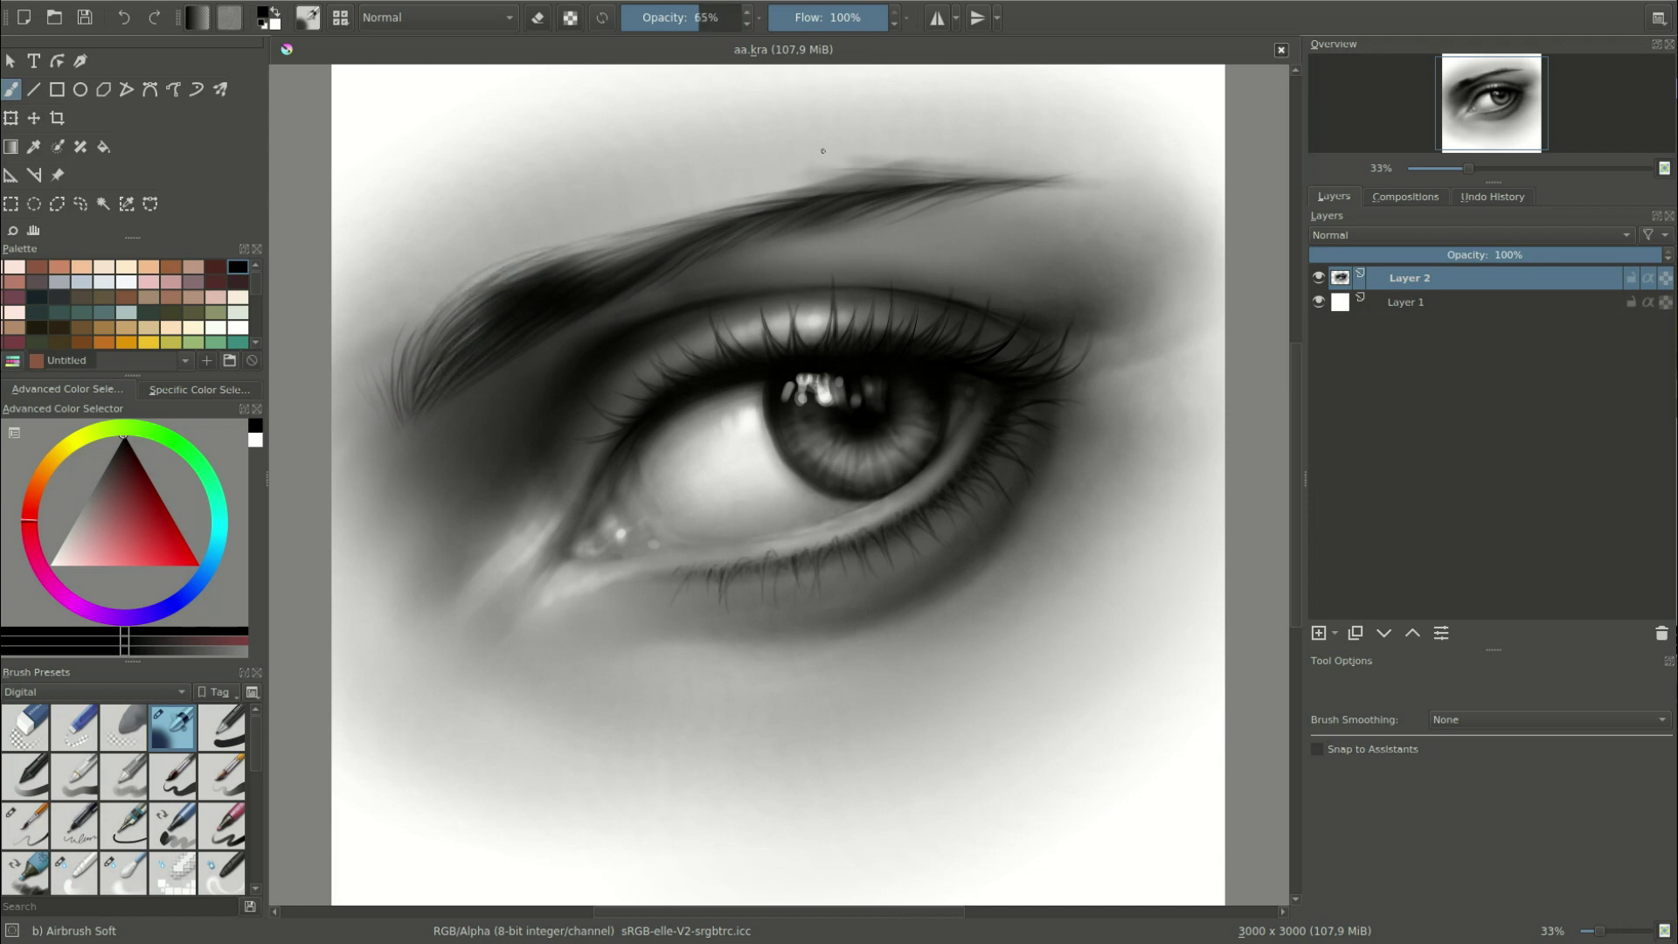
{"action": "mouse_move", "coordinate": [574, 249]}
{"action": "left_mouse_down"}
{"action": "mouse_move", "coordinate": [524, 280]}
{"action": "mouse_move", "coordinate": [743, 210]}
{"action": "mouse_move", "coordinate": [533, 262]}
{"action": "left_mouse_up"}
{"action": "mouse_move", "coordinate": [1002, 175]}
{"action": "left_mouse_down"}
{"action": "mouse_move", "coordinate": [1096, 188]}
{"action": "mouse_move", "coordinate": [721, 203]}
{"action": "mouse_move", "coordinate": [874, 188]}
{"action": "left_mouse_up"}
{"action": "left_click_drag", "start_coordinate": [755, 228], "coordinate": [1000, 192]}
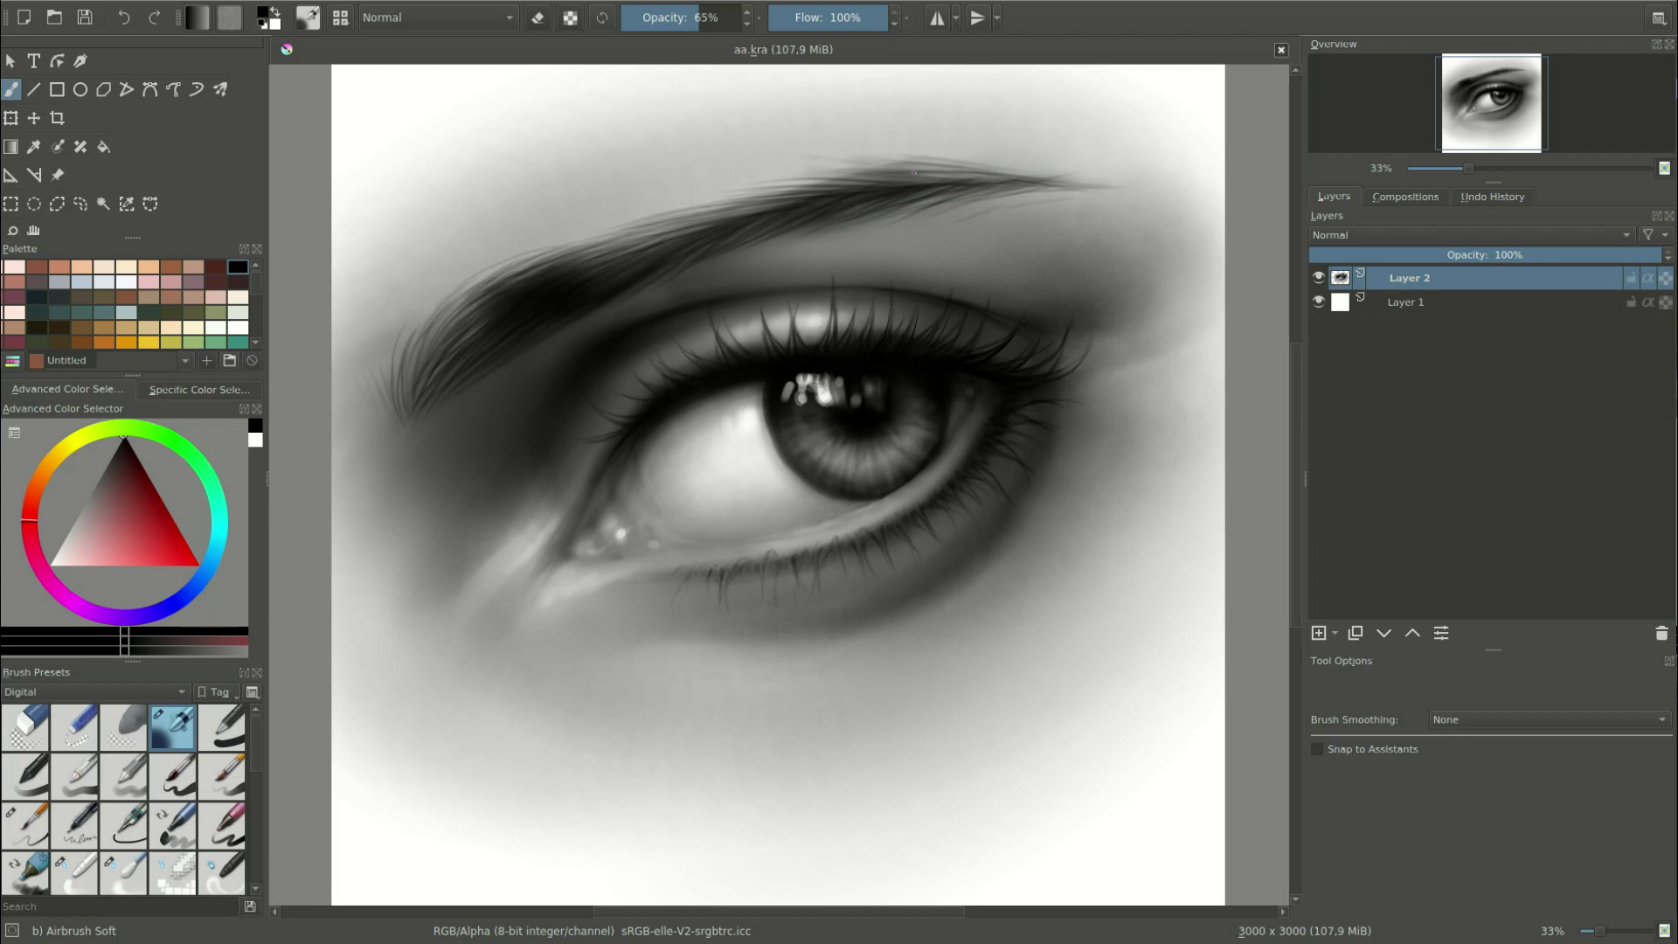
Blend the light streak below the inner eye corner with the Blender Blur brush.
{"action": "right_click", "coordinate": [887, 443]}
{"action": "left_click", "coordinate": [778, 454]}
{"action": "left_click_drag", "start_coordinate": [484, 610], "coordinate": [616, 487]}
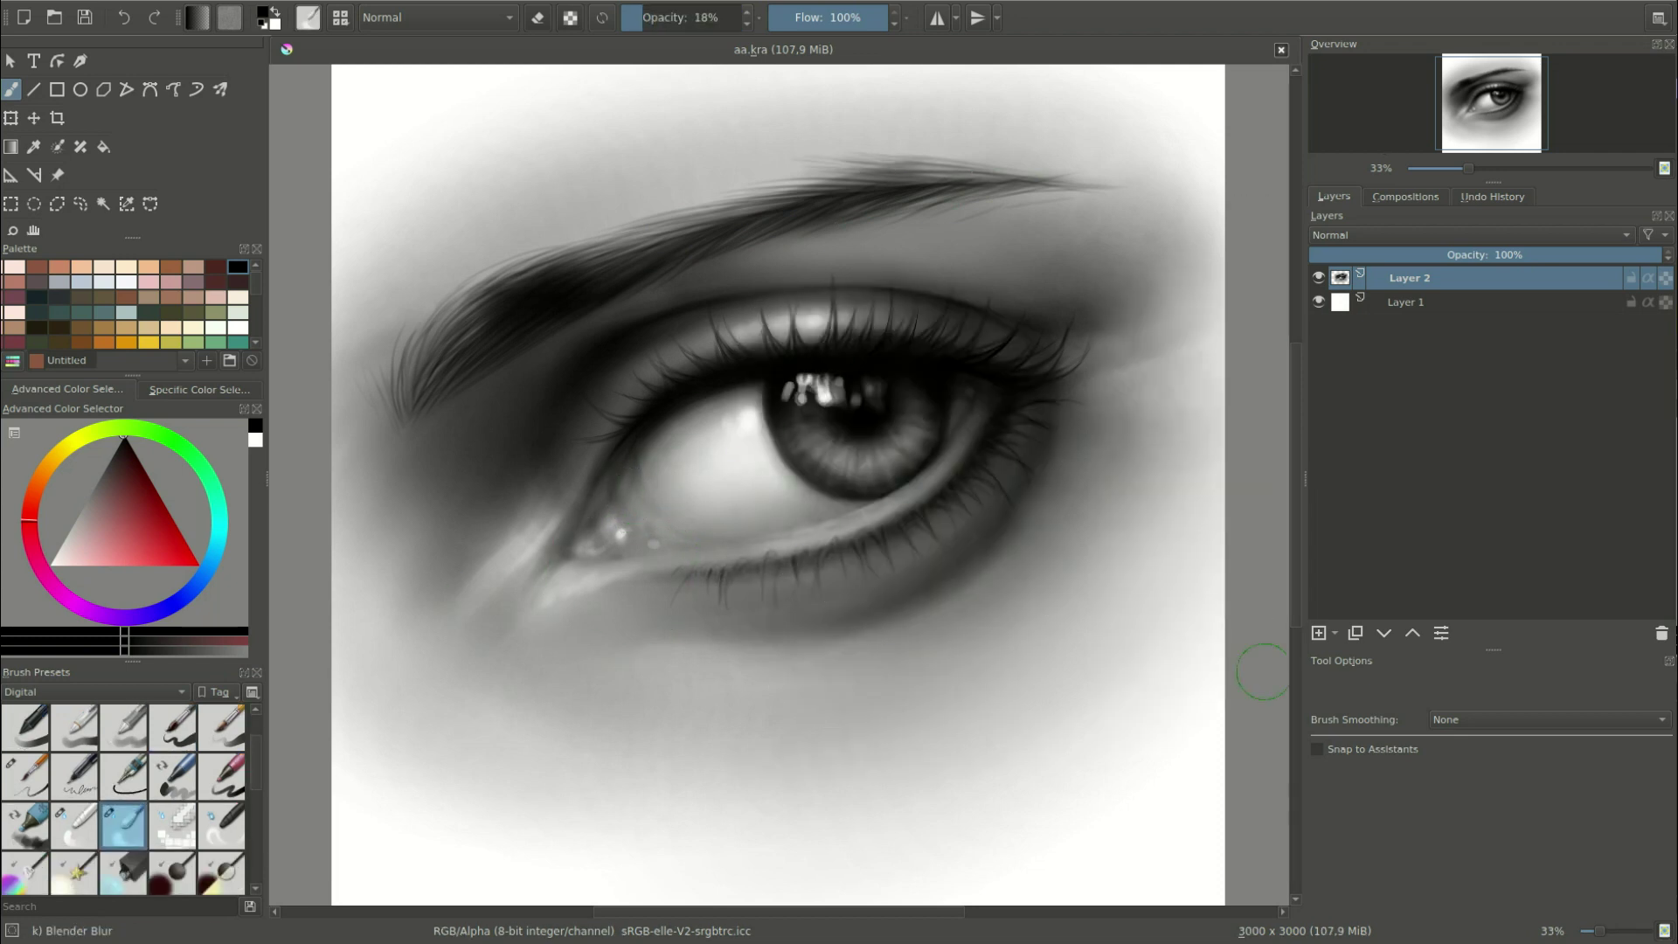
{"action": "key", "text": "slash"}
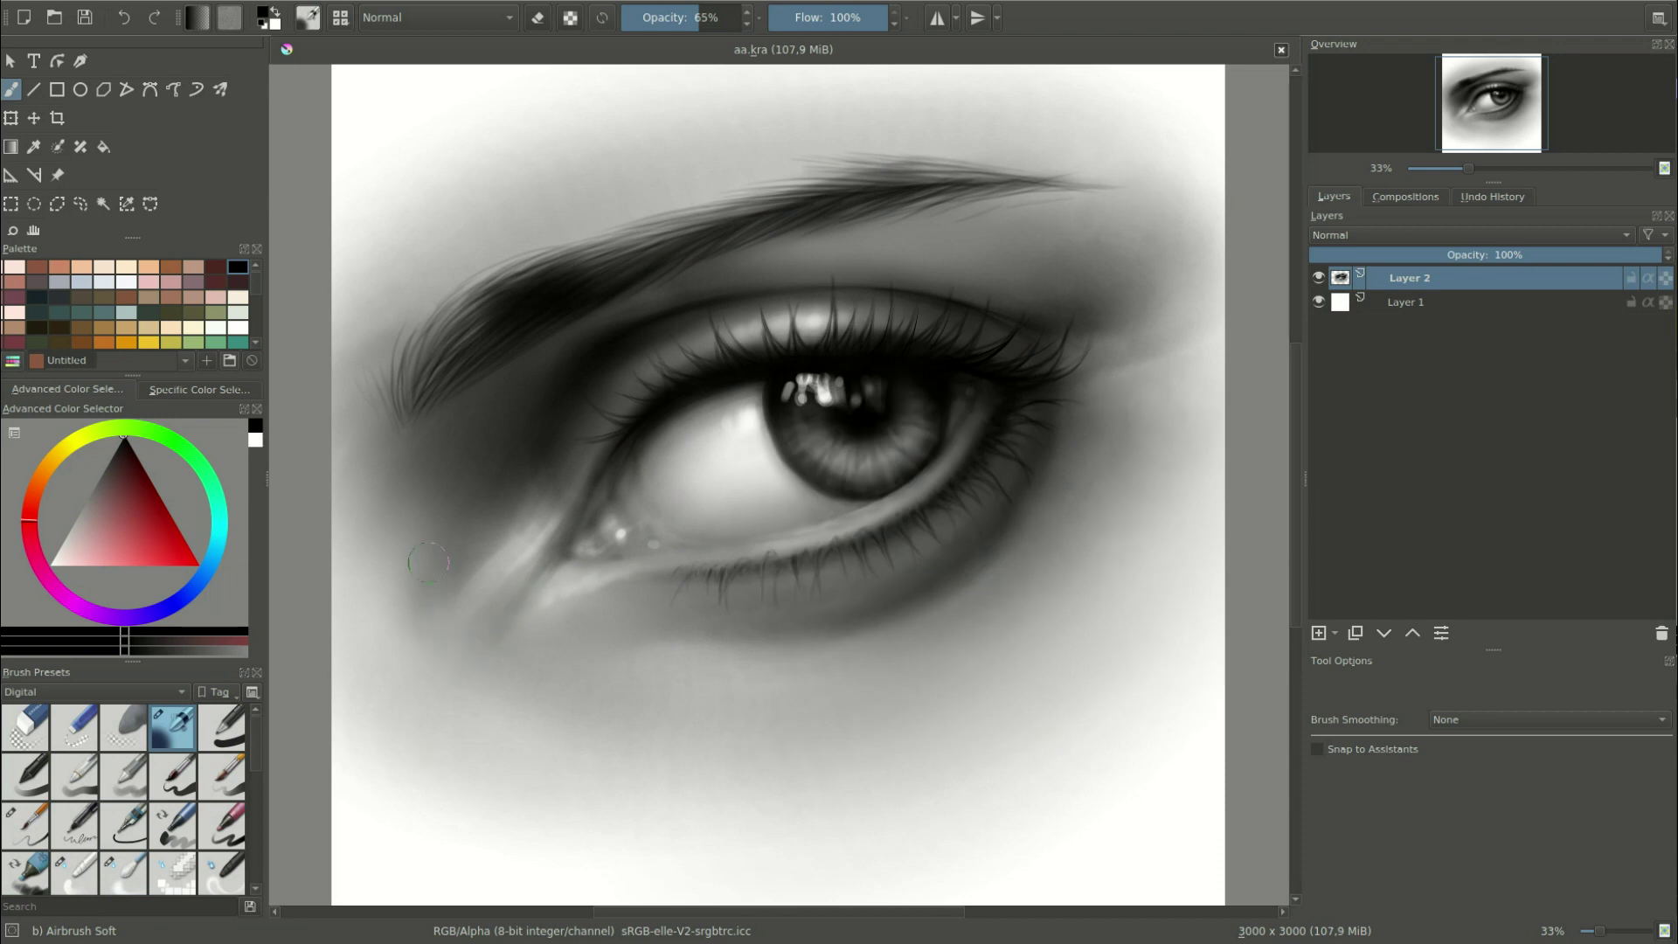
{"action": "key", "text": "bracketright"}
{"action": "key", "text": "bracketright"}
{"action": "key", "text": "bracketright"}
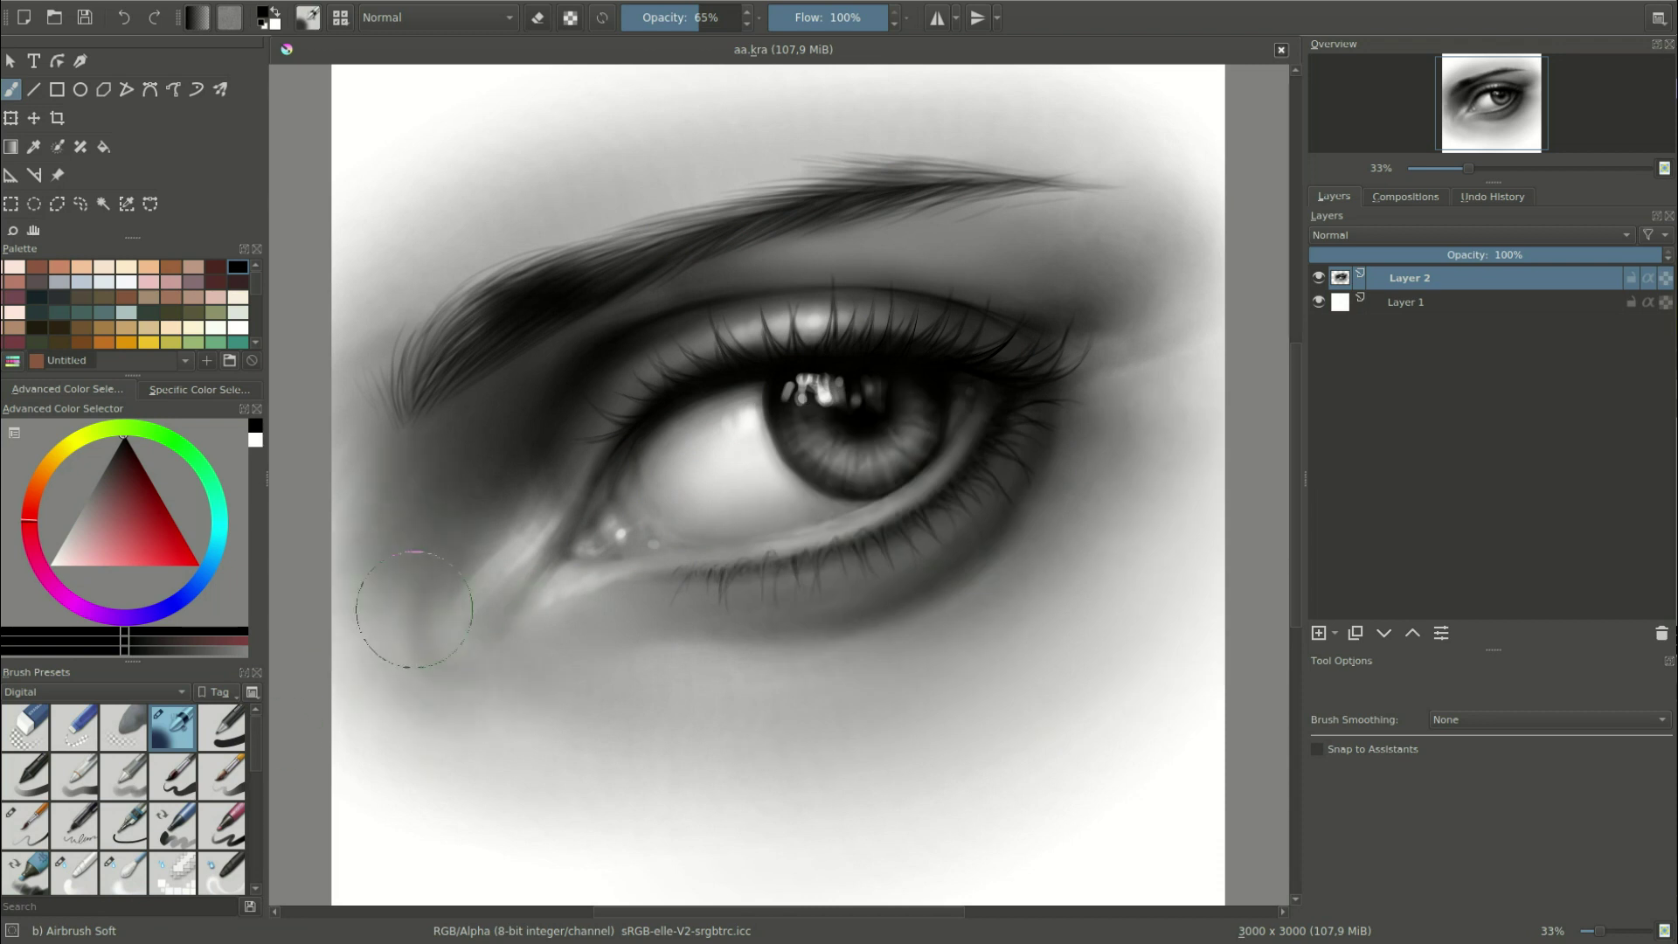
{"action": "key", "text": "minus"}
Airbrush soft grey into the background around the eye, including all four corners.
{"action": "mouse_move", "coordinate": [1148, 476]}
{"action": "left_mouse_down"}
{"action": "mouse_move", "coordinate": [1142, 731]}
{"action": "mouse_move", "coordinate": [337, 655]}
{"action": "mouse_move", "coordinate": [1043, 736]}
{"action": "left_mouse_up"}
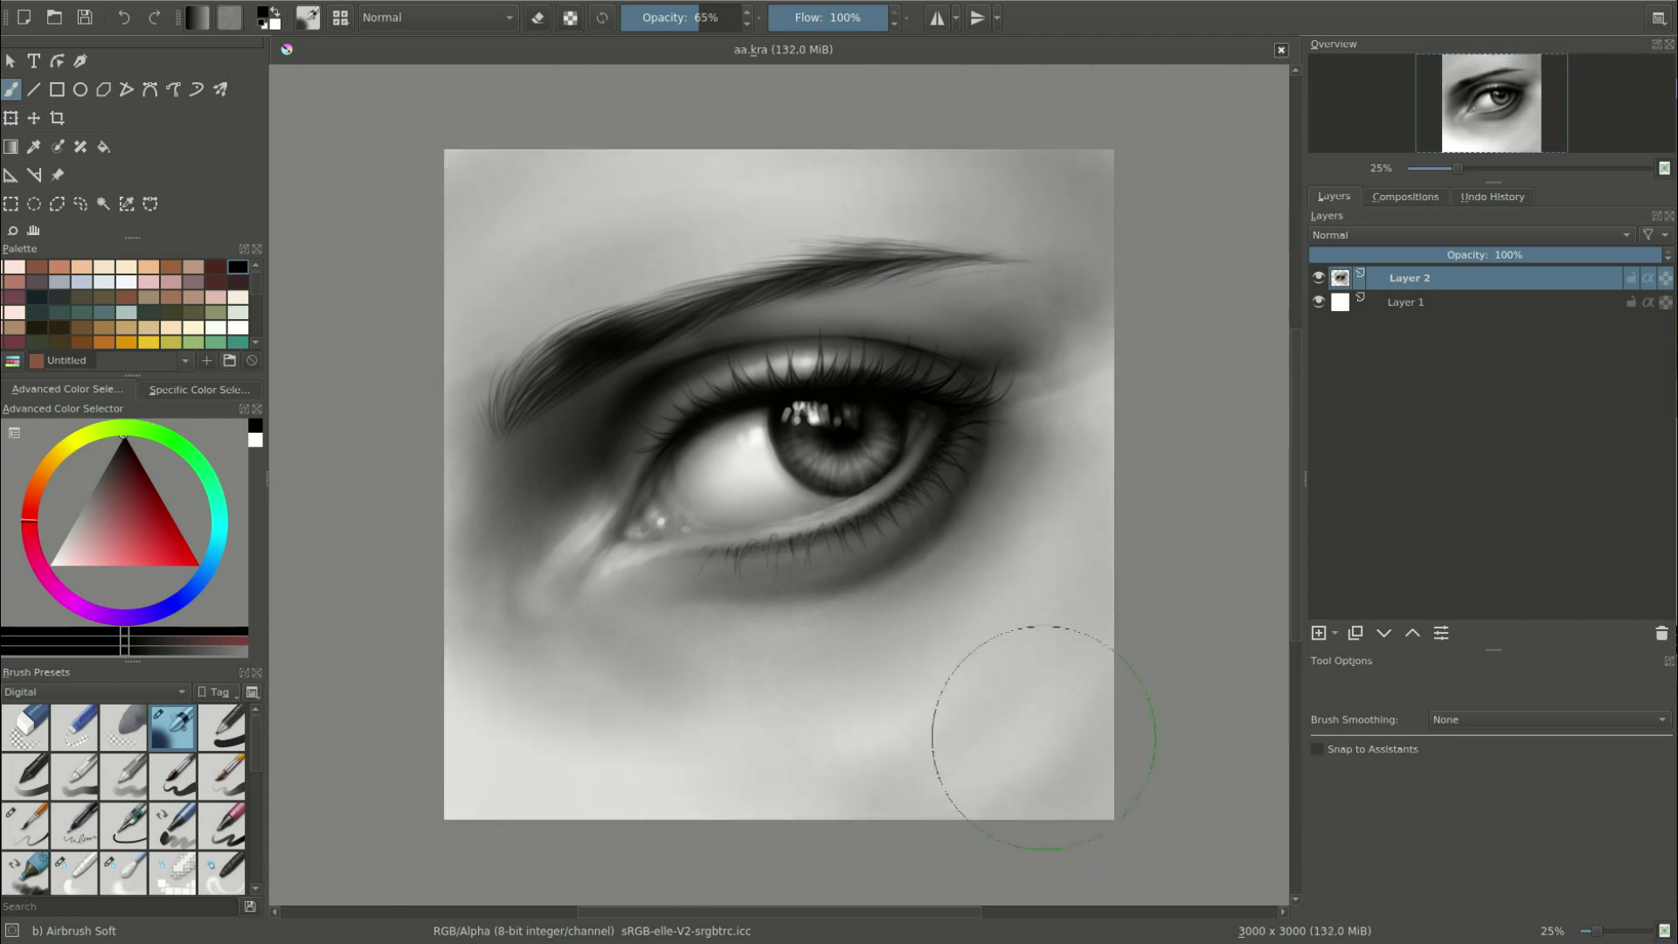
{"action": "key", "text": "slash"}
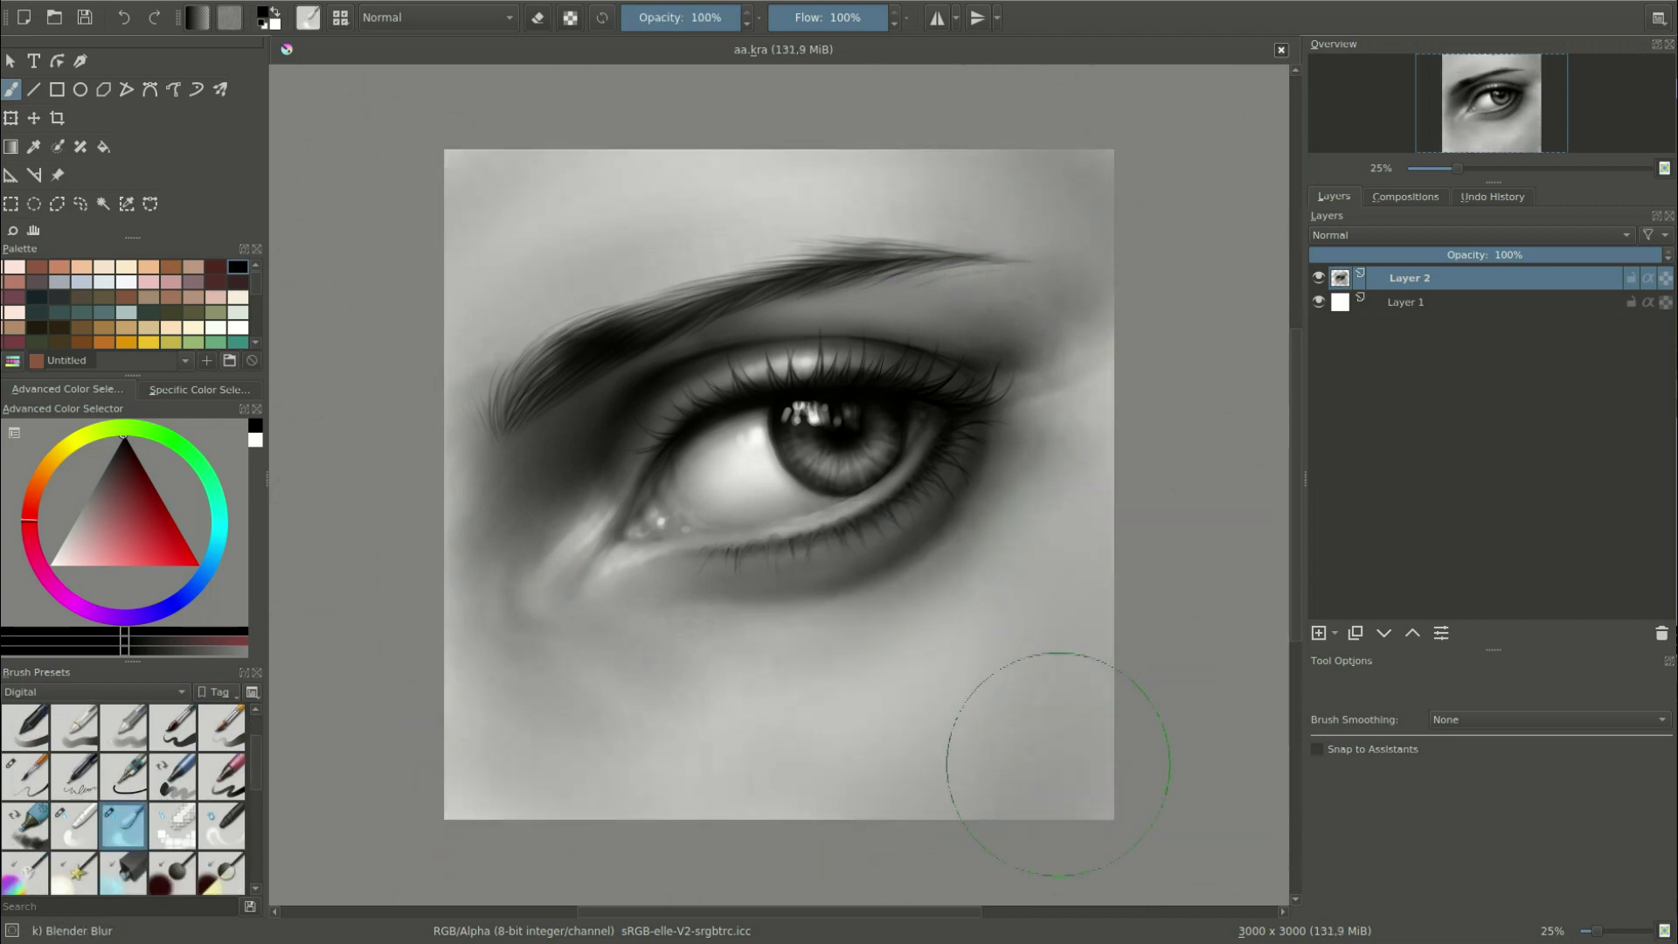
{"action": "key", "text": "slash"}
{"action": "left_click_drag", "start_coordinate": [1161, 355], "coordinate": [1160, 183]}
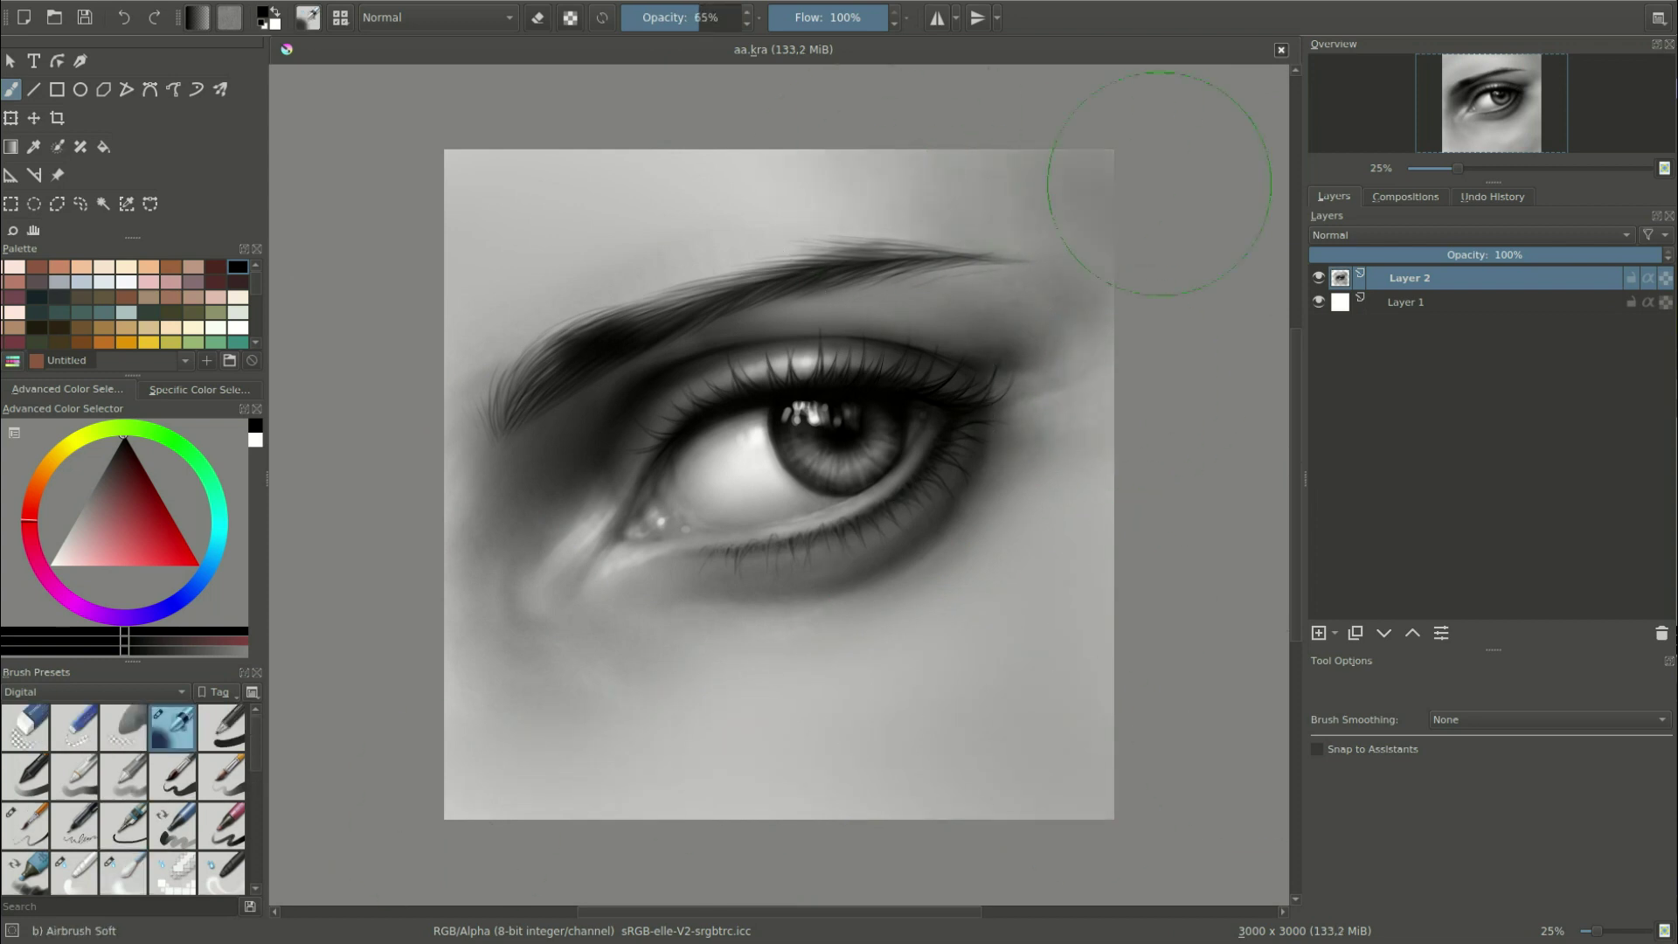
{"action": "left_click_drag", "start_coordinate": [490, 769], "coordinate": [580, 730]}
{"action": "key", "text": "slash"}
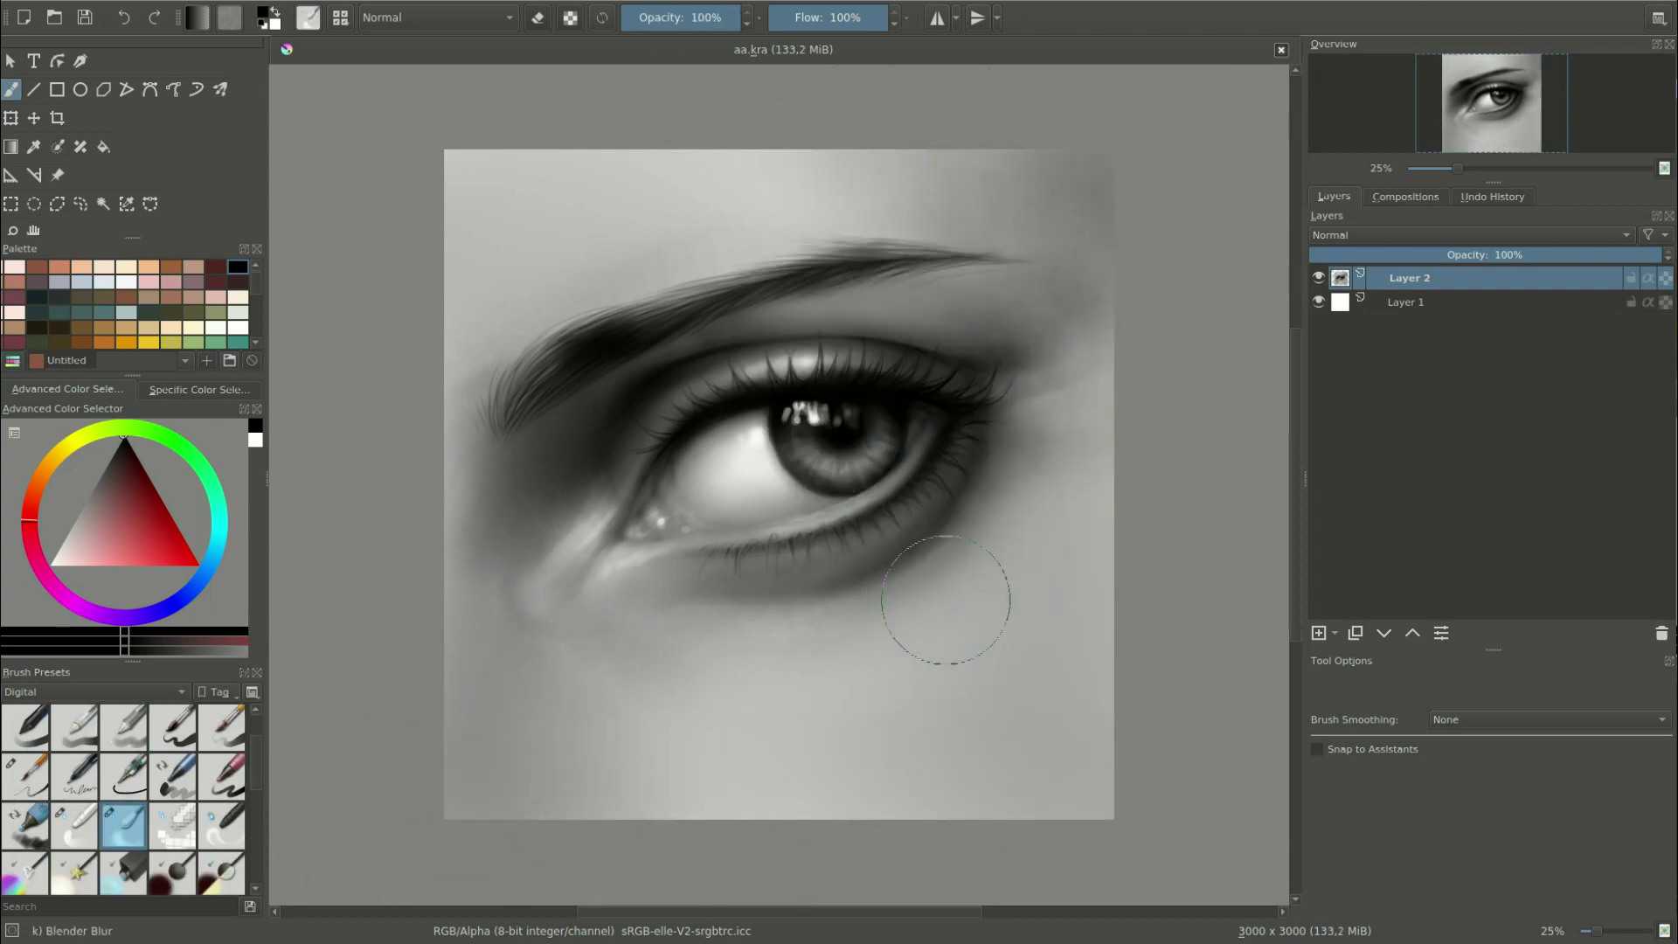
{"action": "key", "text": "slash"}
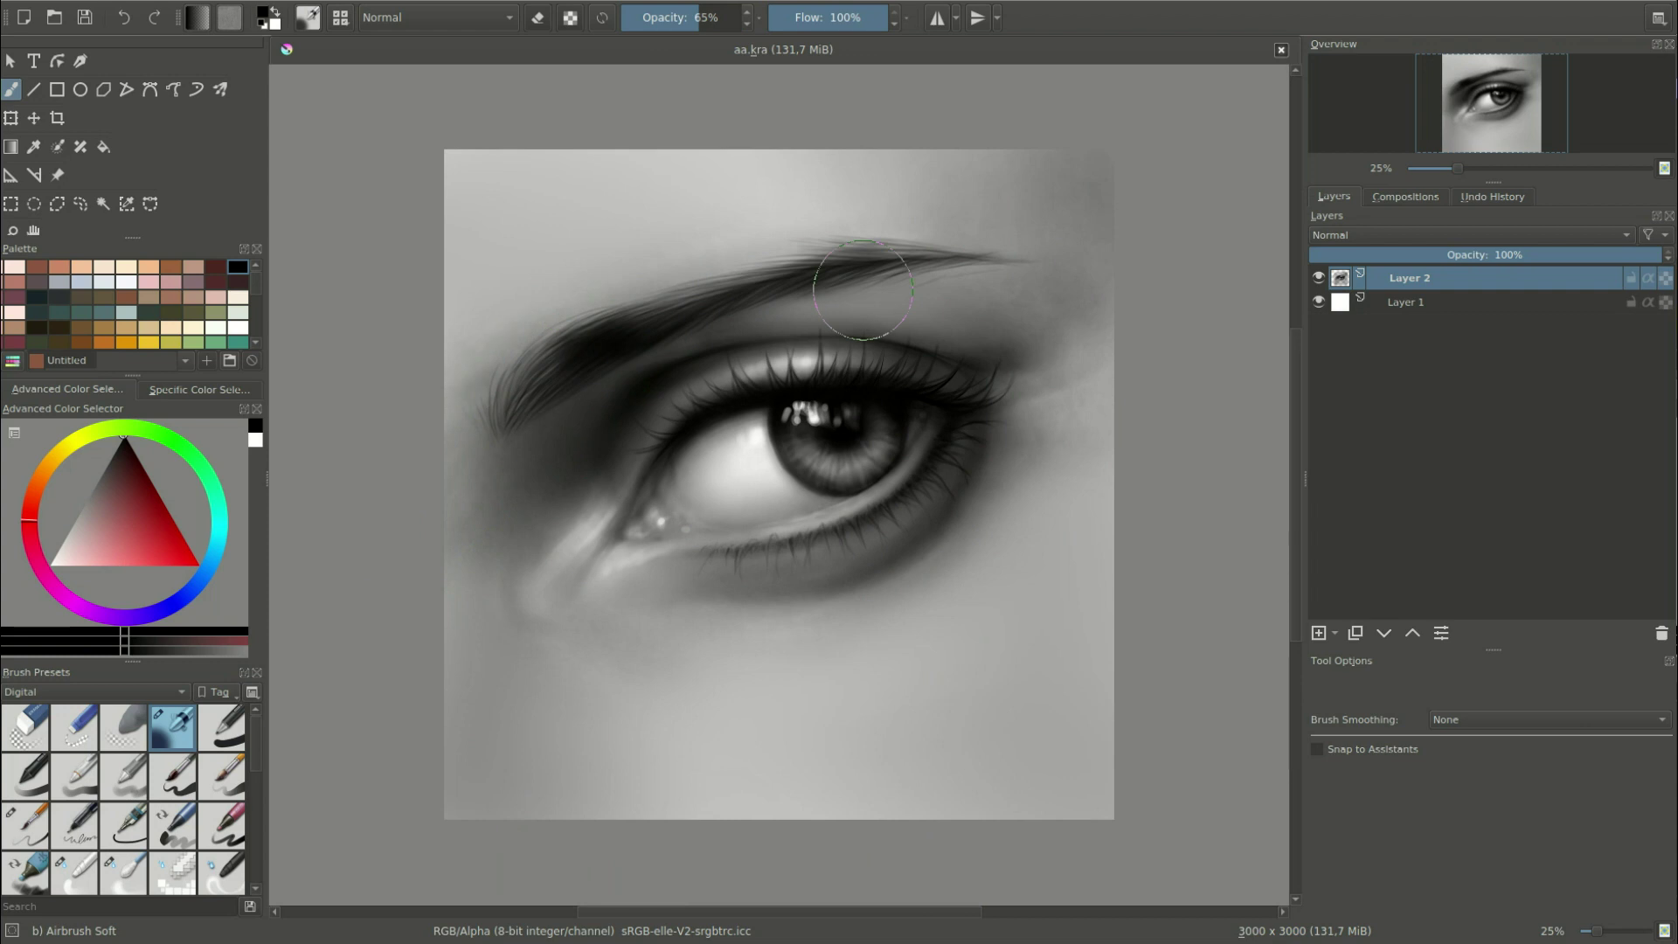
{"action": "key", "text": "slash"}
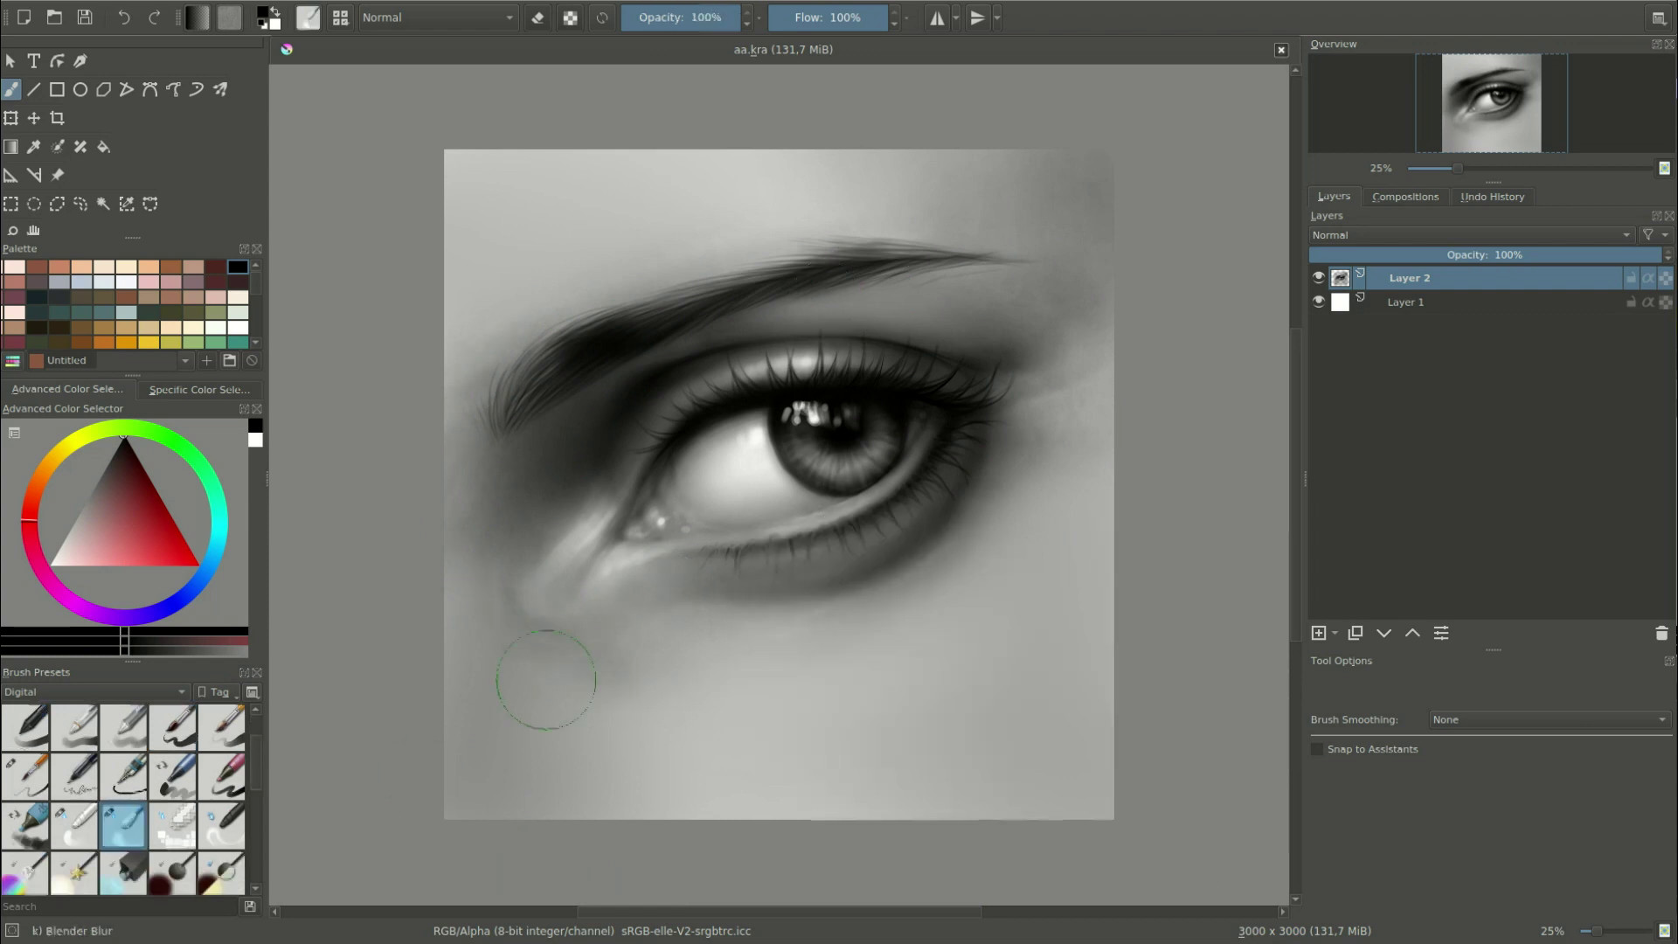
{"action": "key", "text": "slash"}
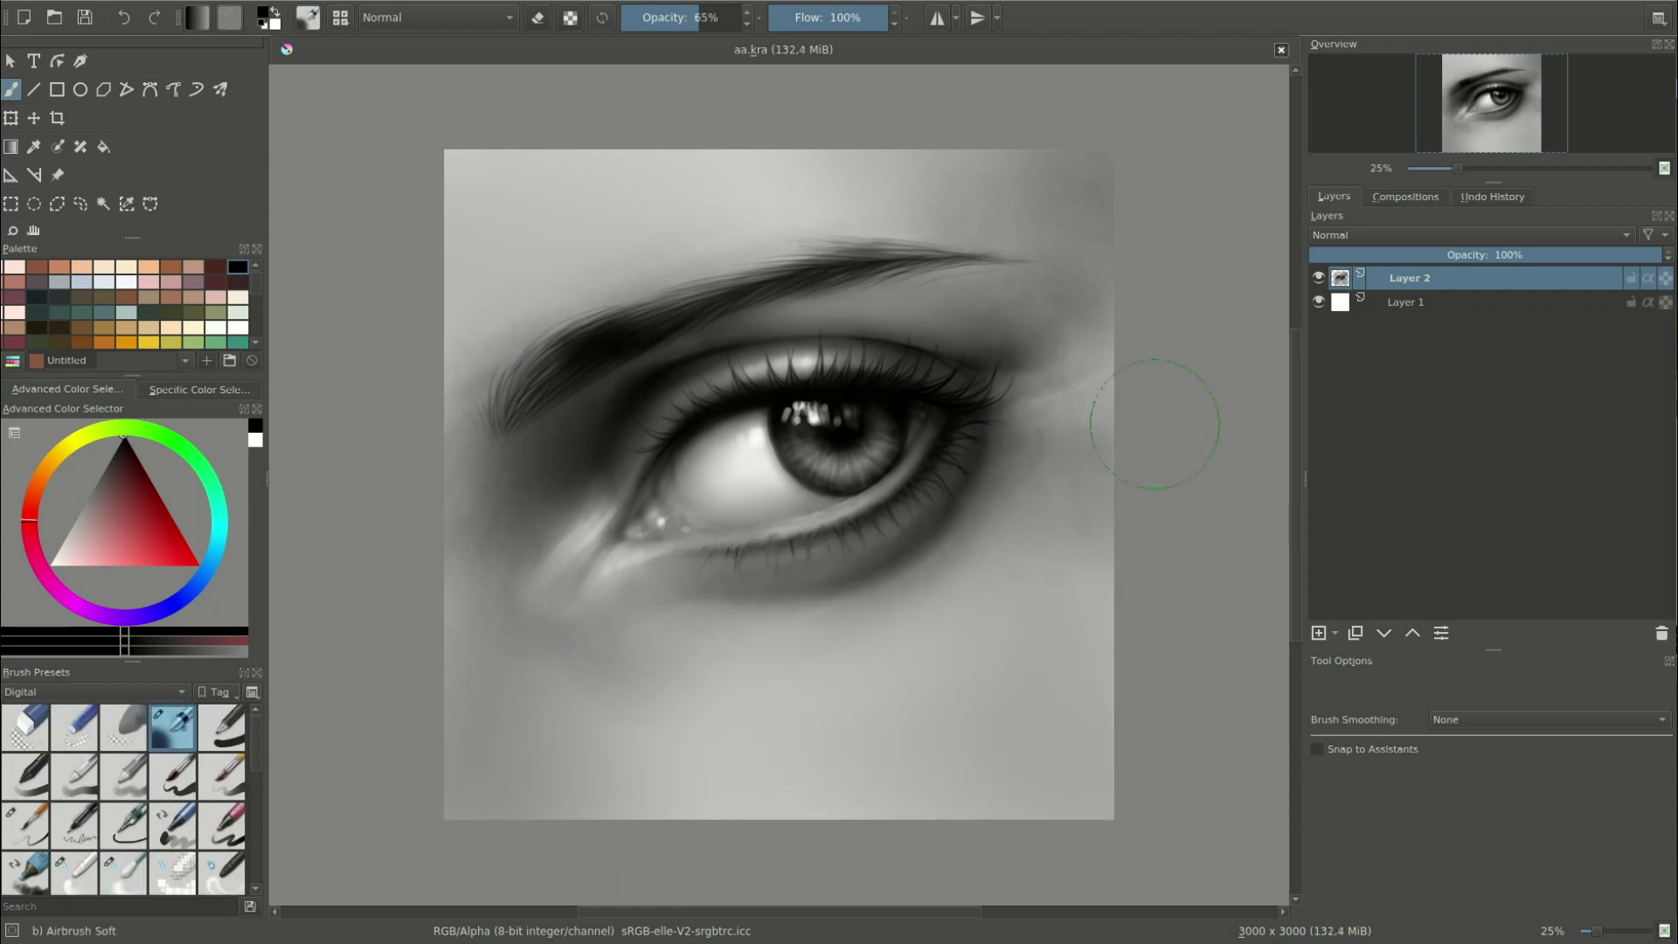
{"action": "key", "text": "slash"}
Faintly darken the eyebrow tail with a low-opacity soft airbrush.
{"action": "right_click", "coordinate": [895, 537]}
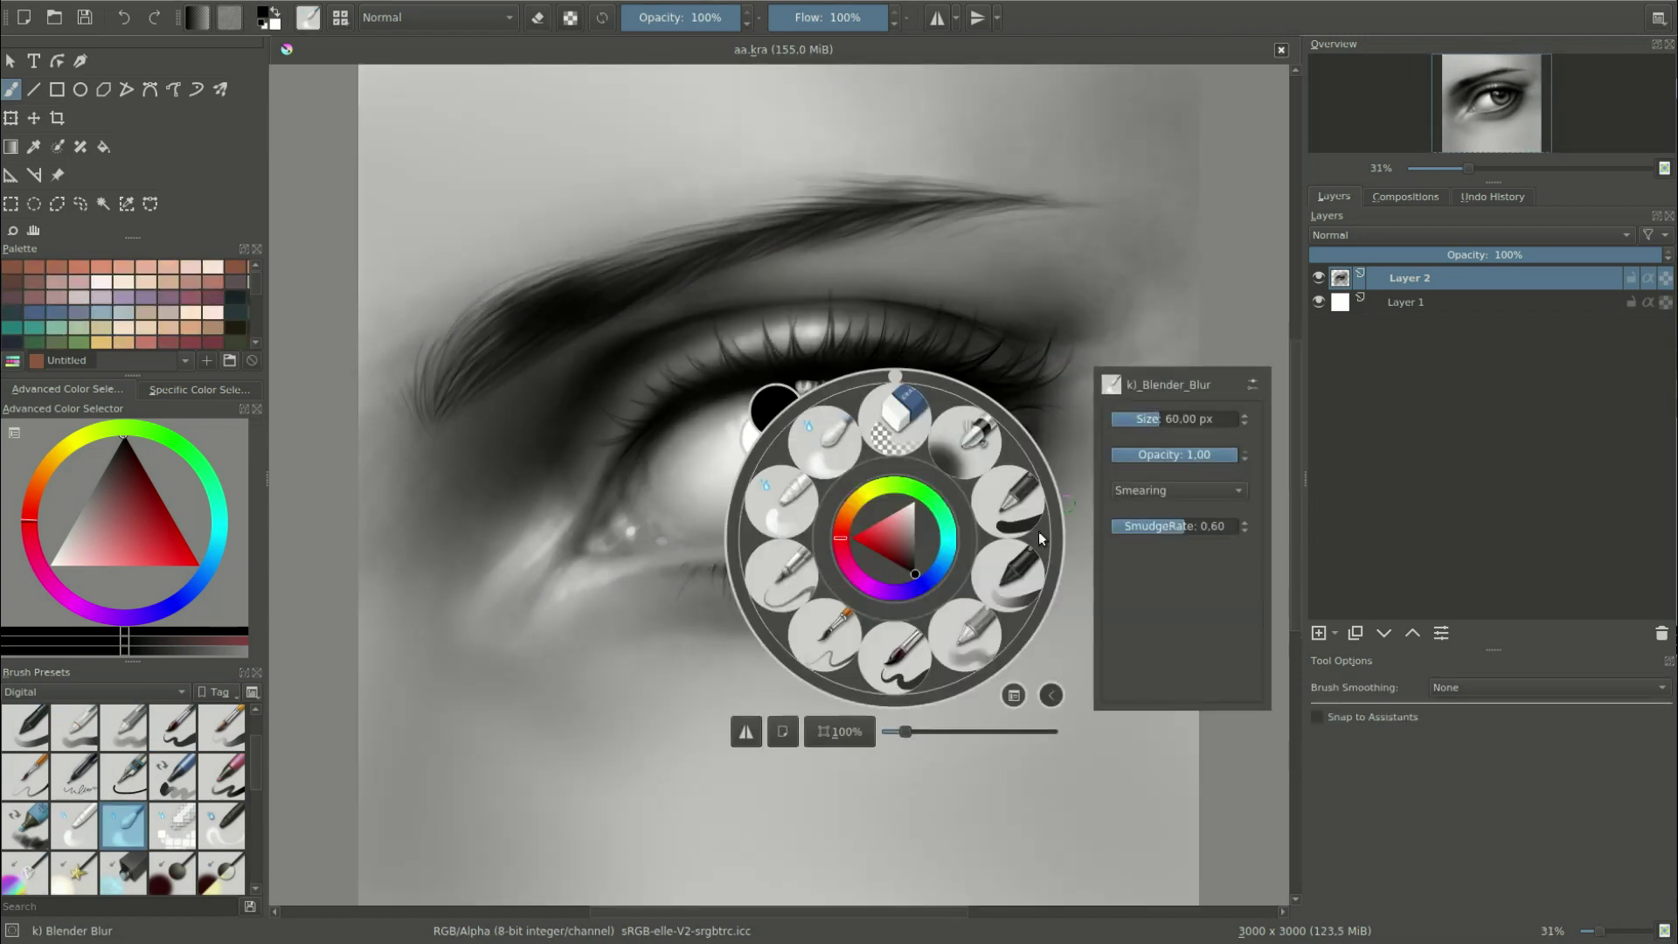
{"action": "left_click", "coordinate": [1040, 539]}
{"action": "right_click", "coordinate": [888, 233]}
{"action": "left_click", "coordinate": [960, 202]}
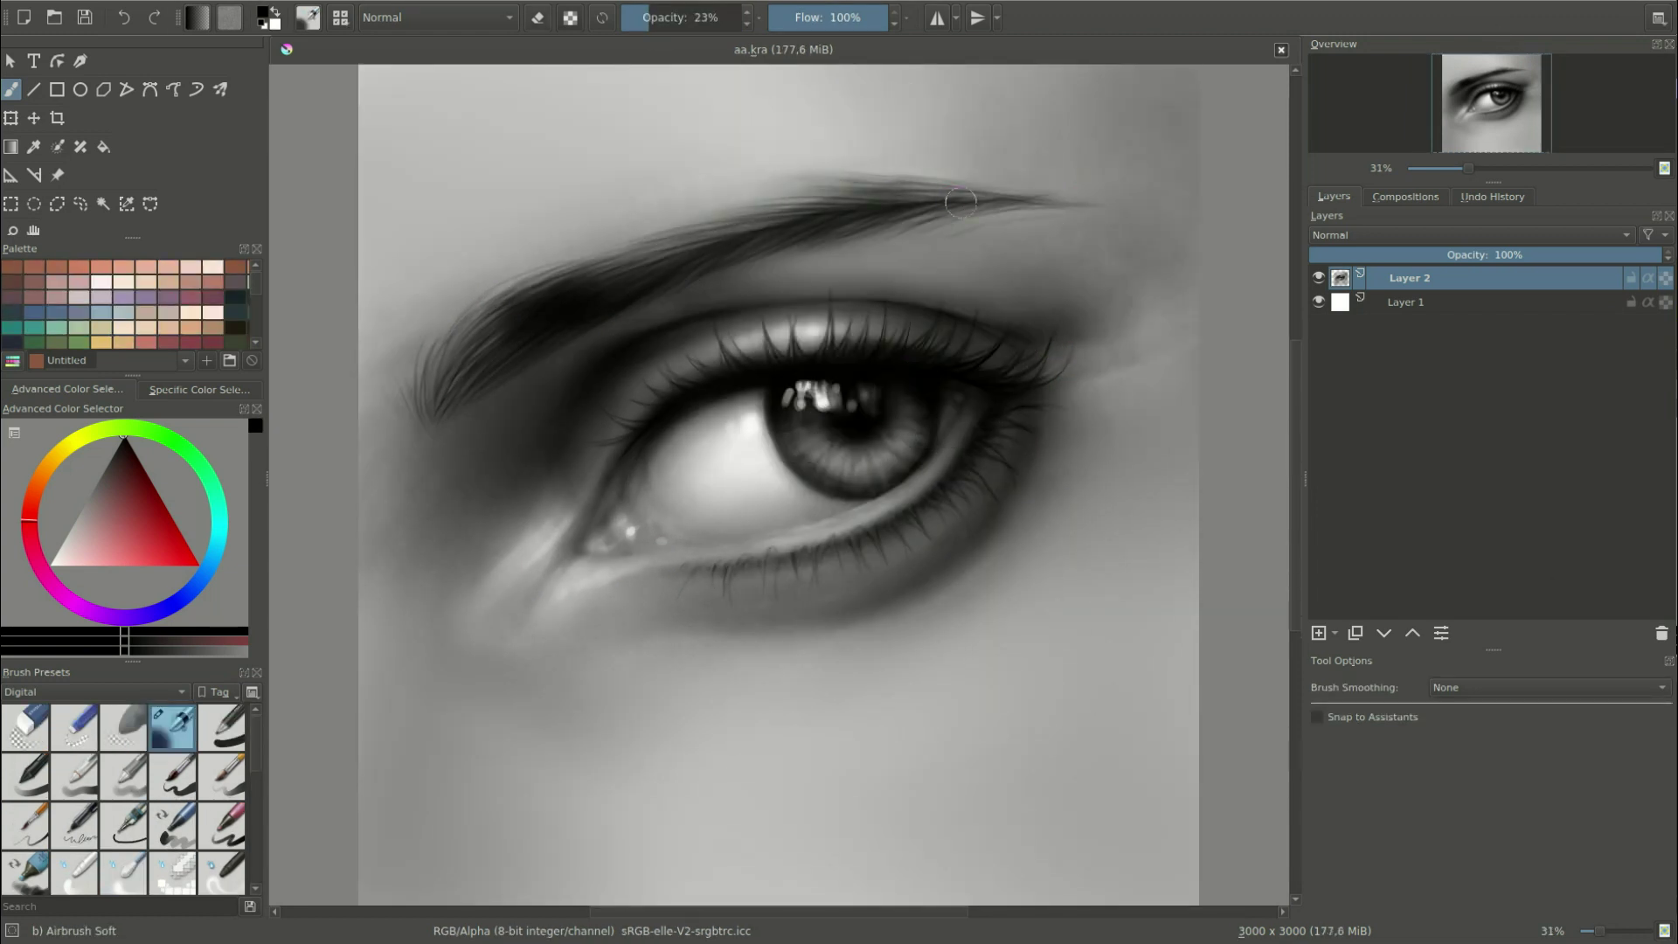
{"action": "left_click_drag", "start_coordinate": [961, 203], "coordinate": [925, 229]}
At slightly higher opacity, darken the eyebrow's upper edge, body and left section.
{"action": "key", "text": "o"}
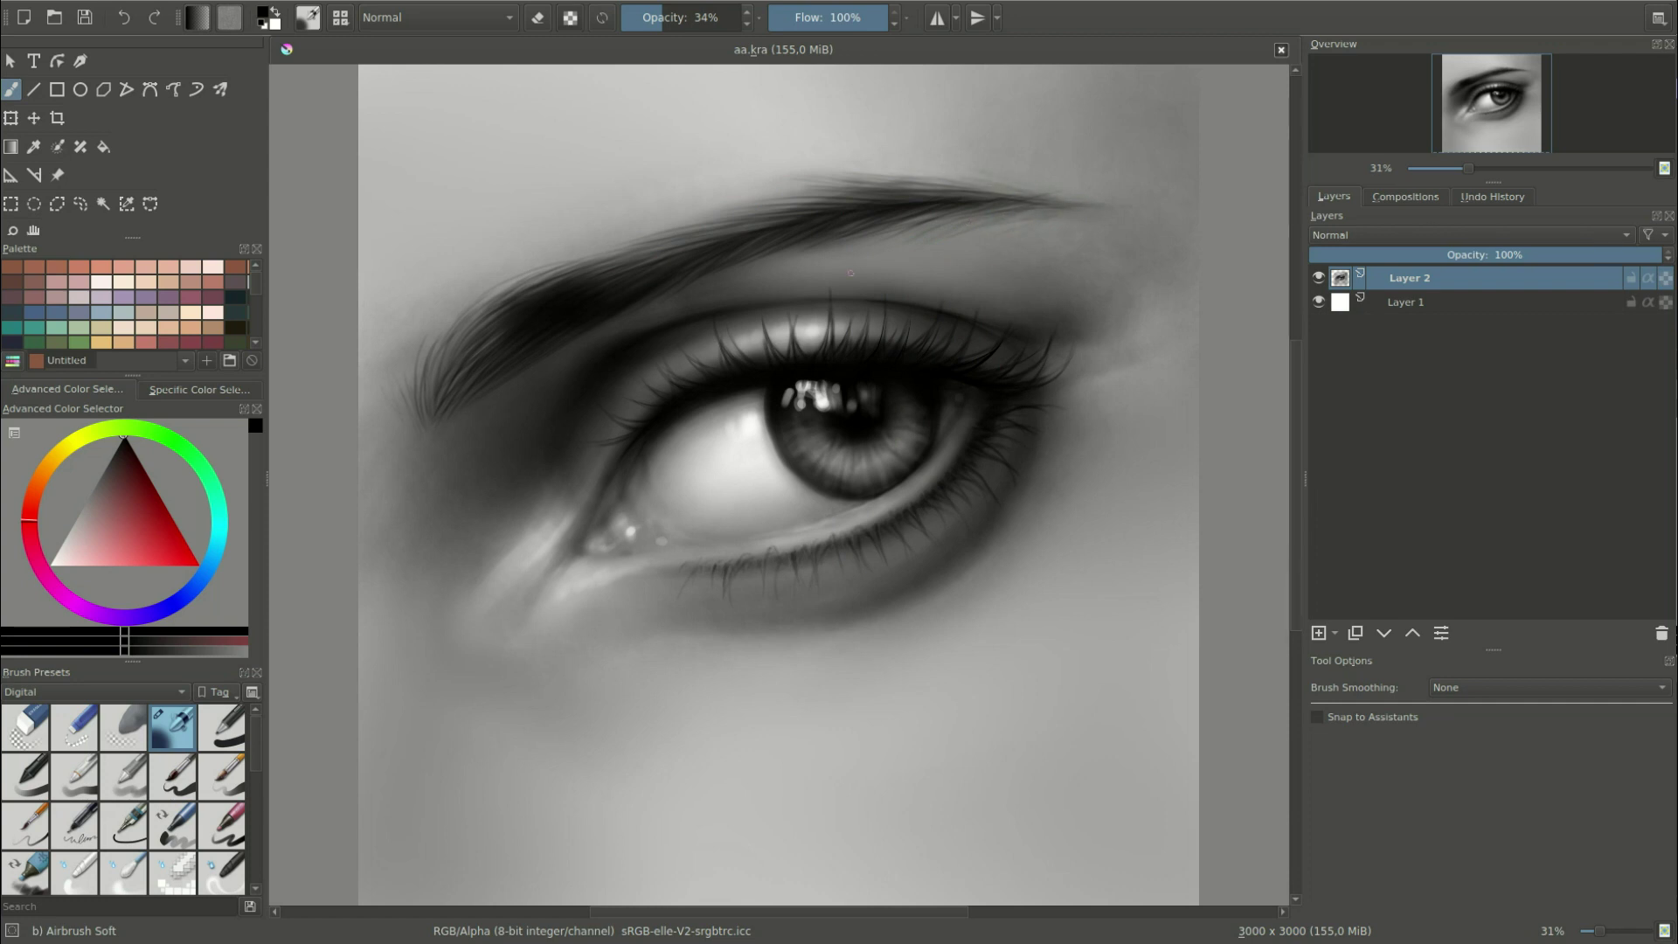
{"action": "mouse_move", "coordinate": [935, 178]}
{"action": "left_mouse_down"}
{"action": "mouse_move", "coordinate": [847, 177]}
{"action": "mouse_move", "coordinate": [1014, 192]}
{"action": "left_mouse_up"}
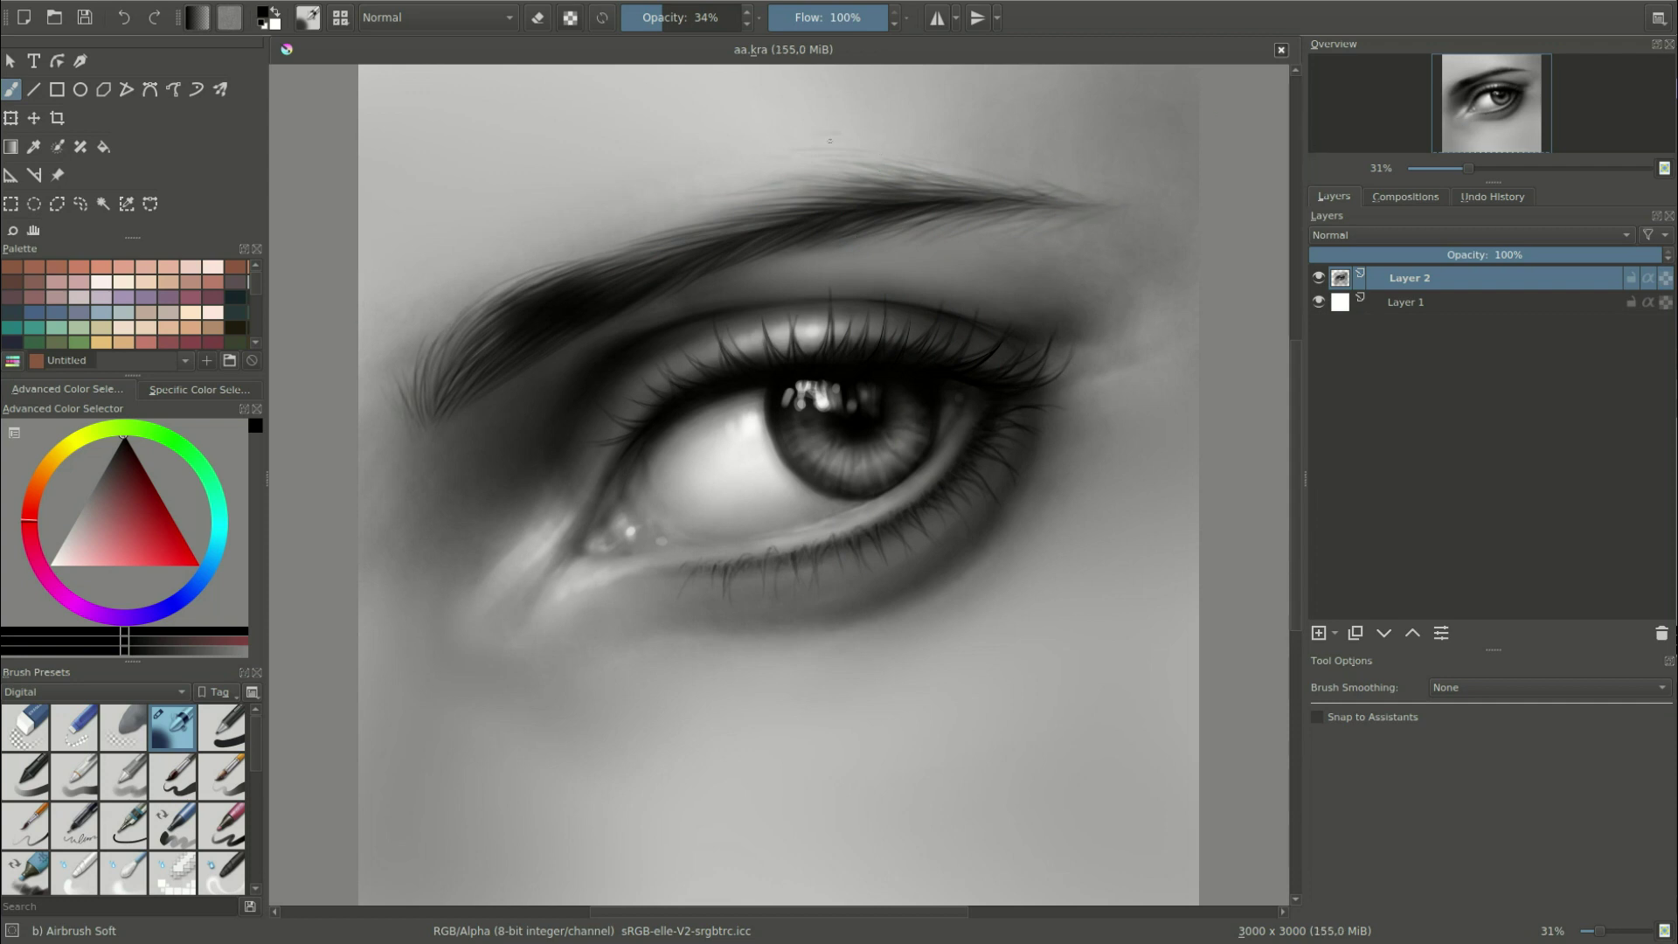
{"action": "left_click_drag", "start_coordinate": [699, 221], "coordinate": [537, 263]}
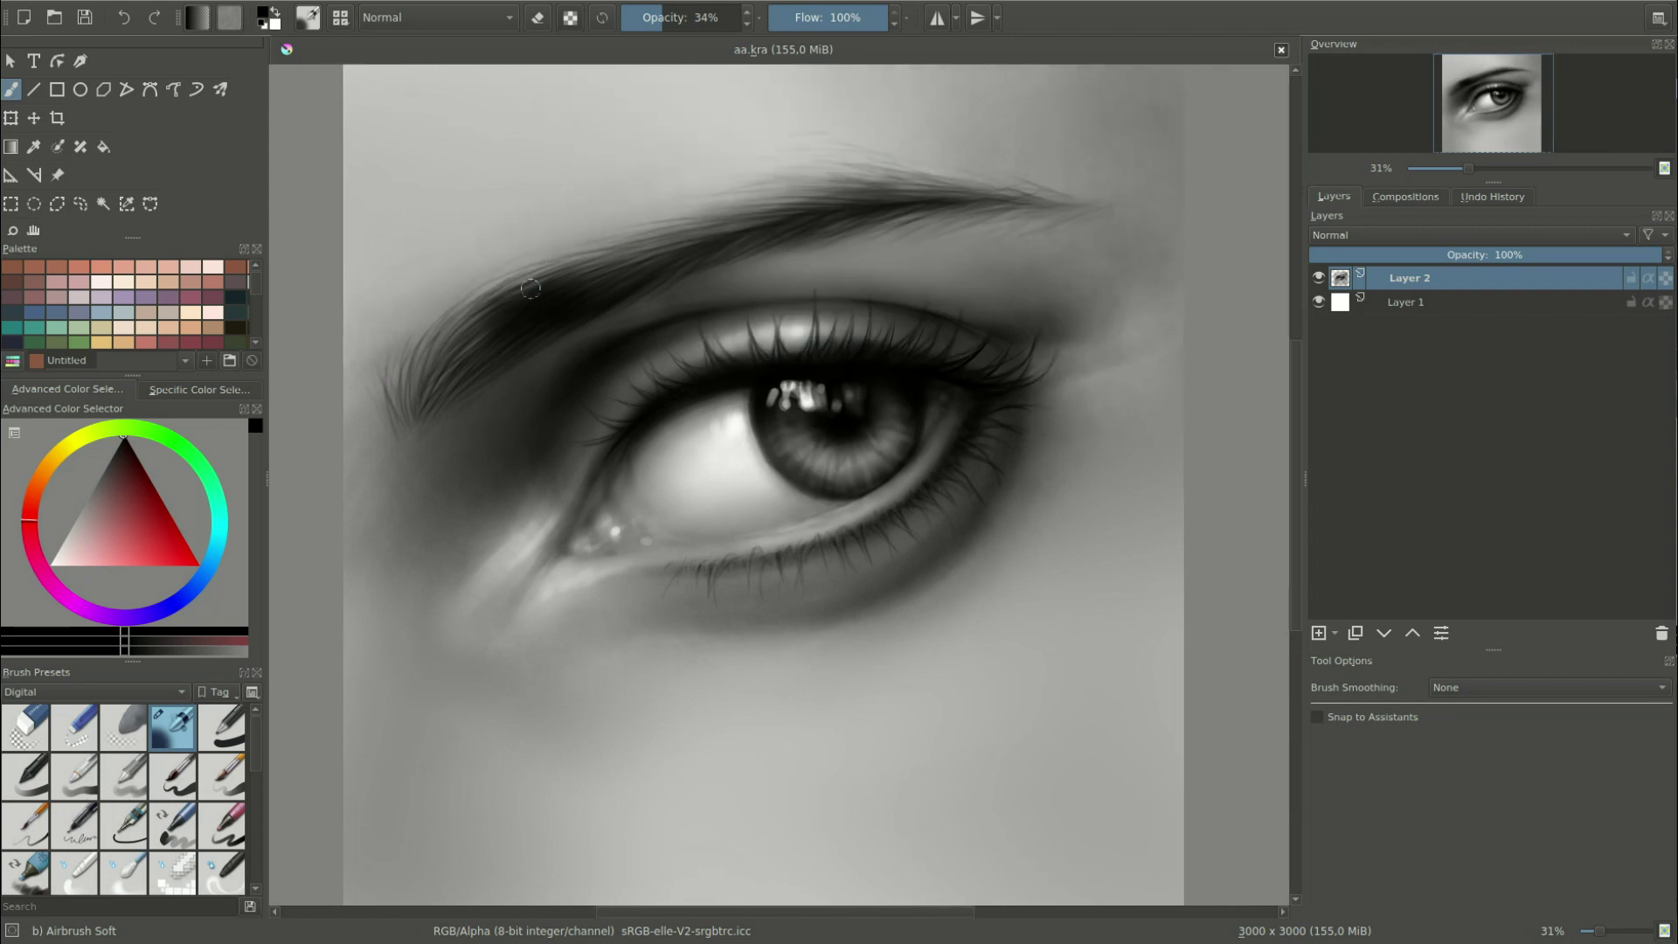
{"action": "left_click_drag", "start_coordinate": [481, 323], "coordinate": [891, 179]}
{"action": "left_click_drag", "start_coordinate": [651, 284], "coordinate": [800, 240]}
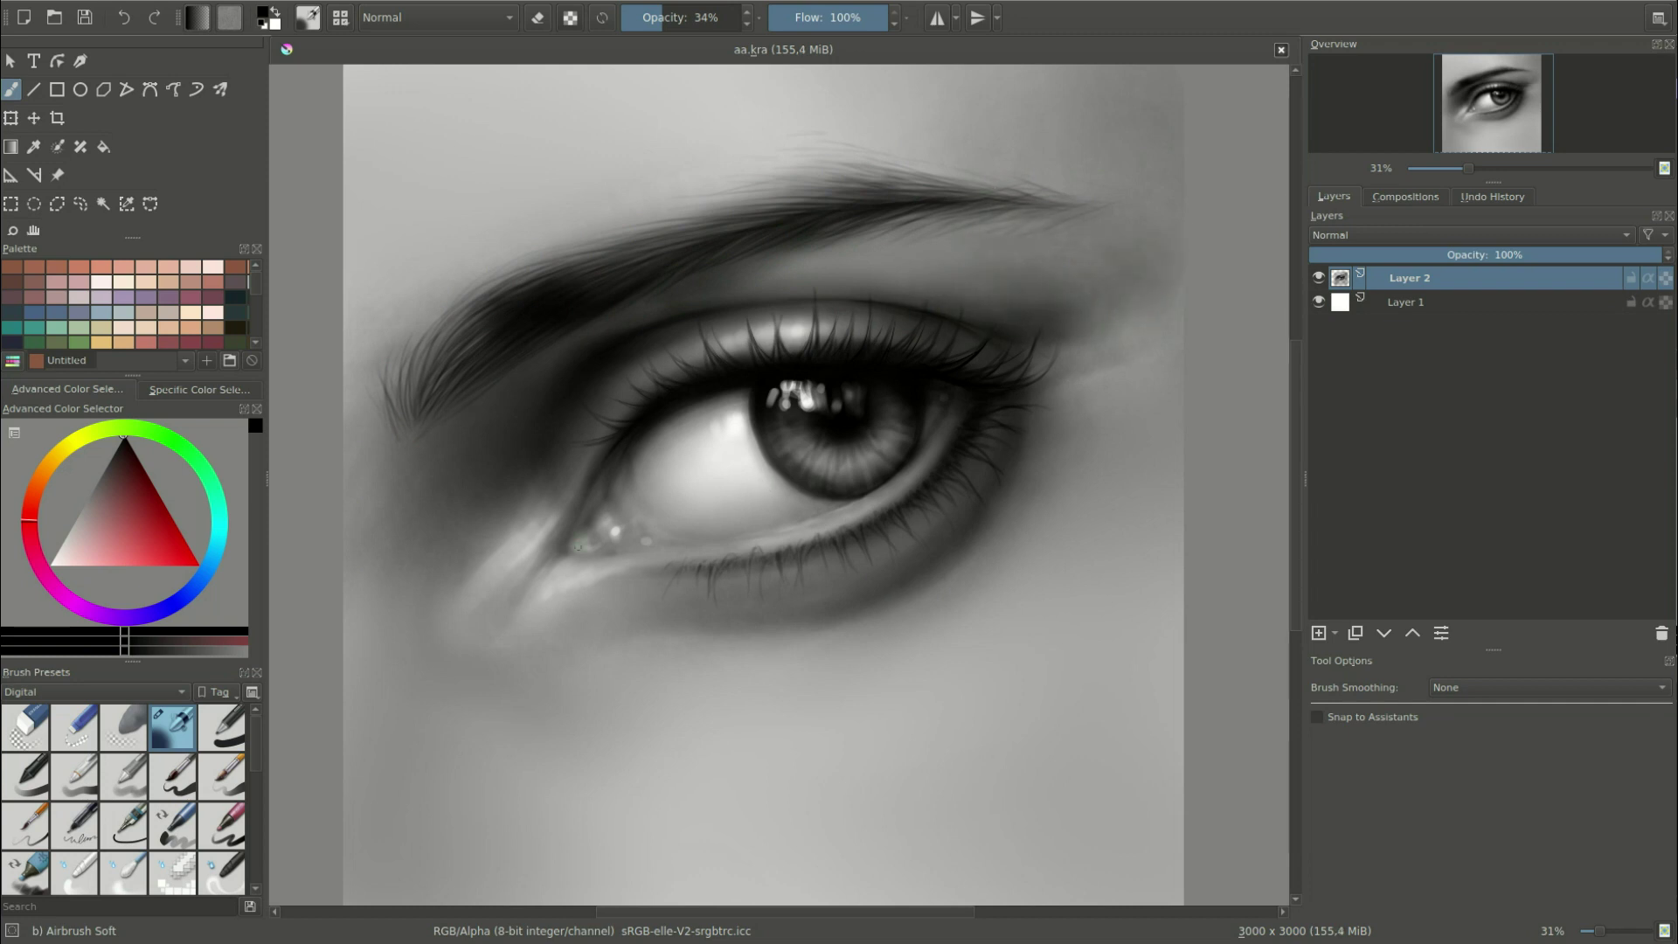
{"action": "key", "text": "x"}
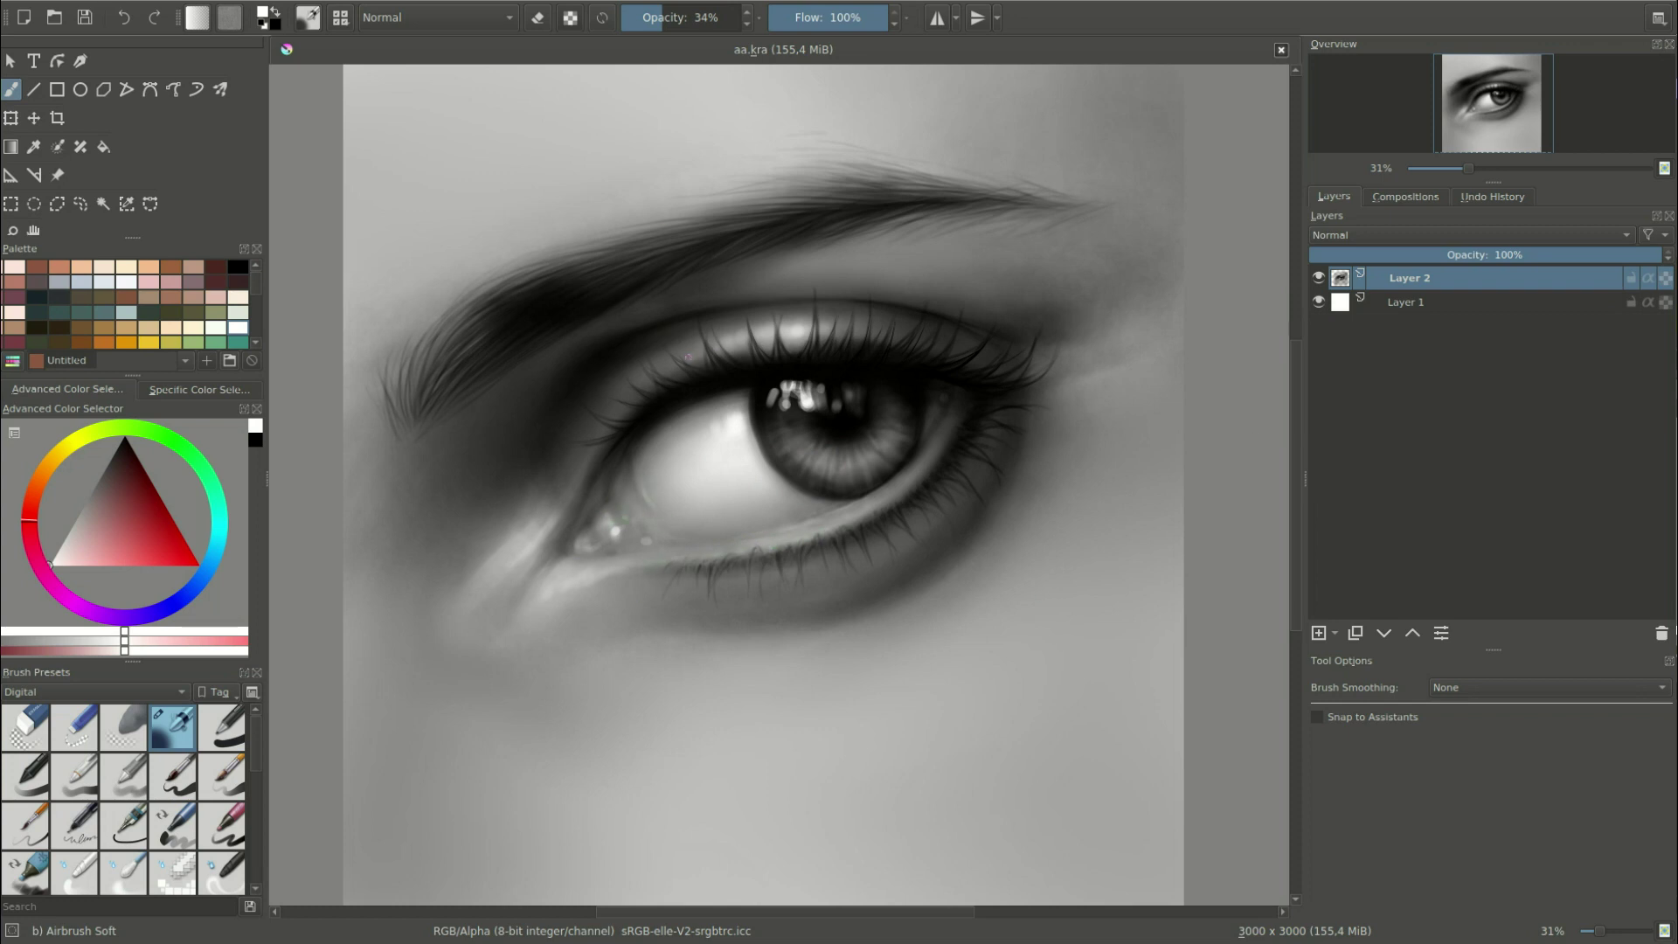
{"action": "key", "text": "x"}
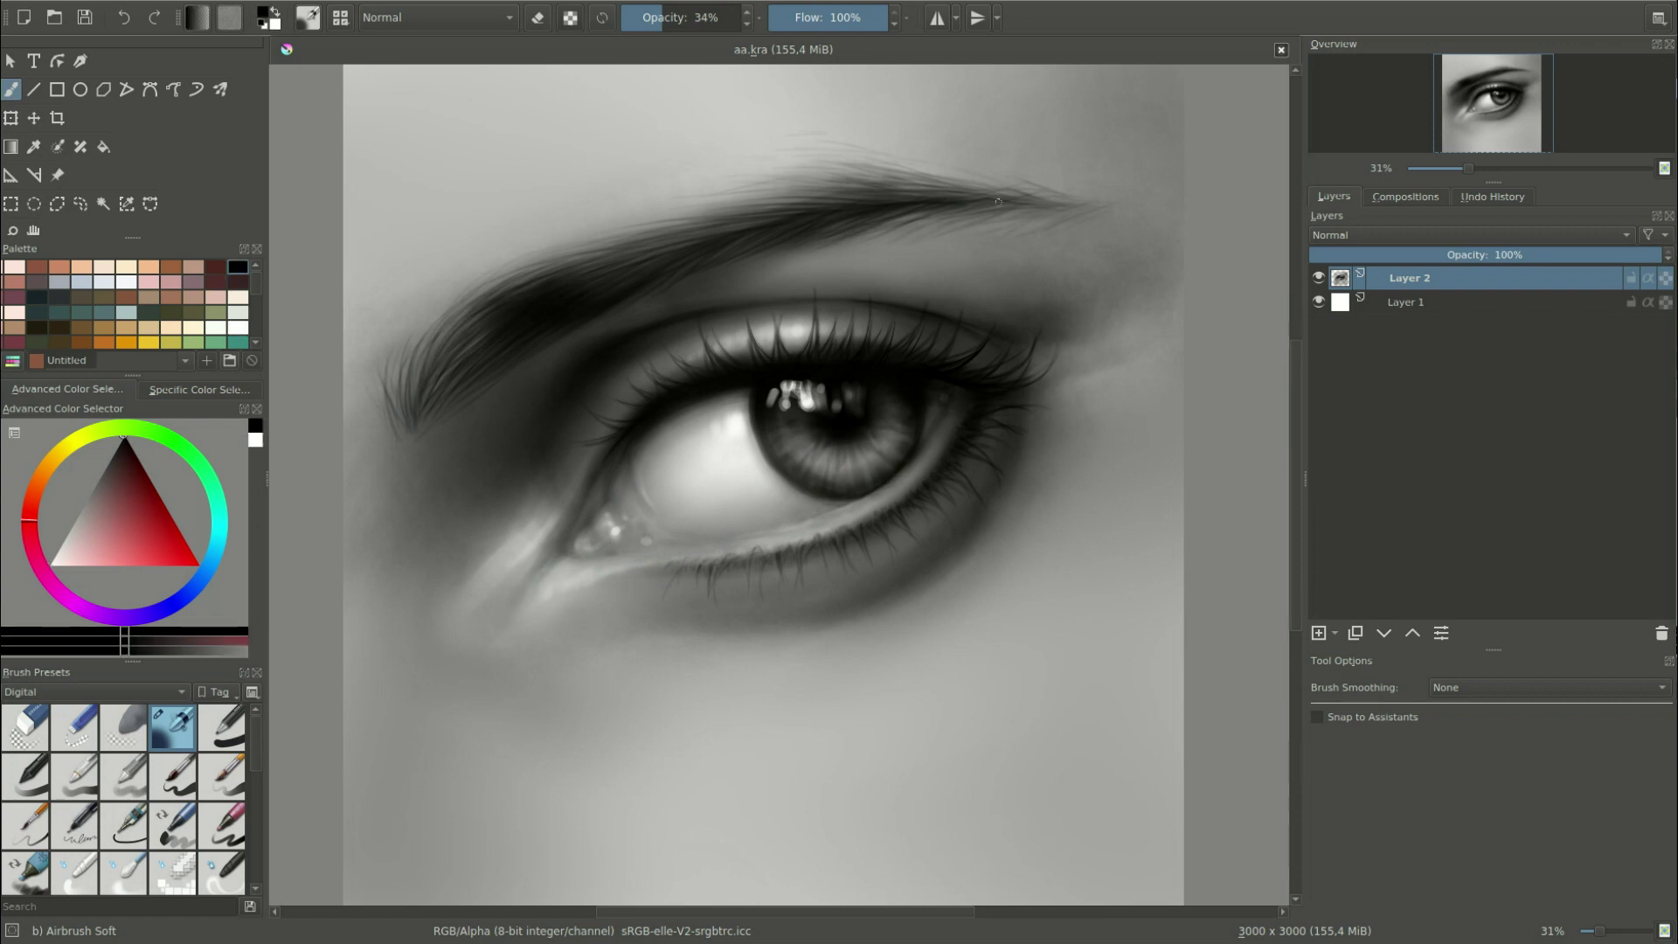
{"action": "left_click_drag", "start_coordinate": [905, 218], "coordinate": [1014, 205]}
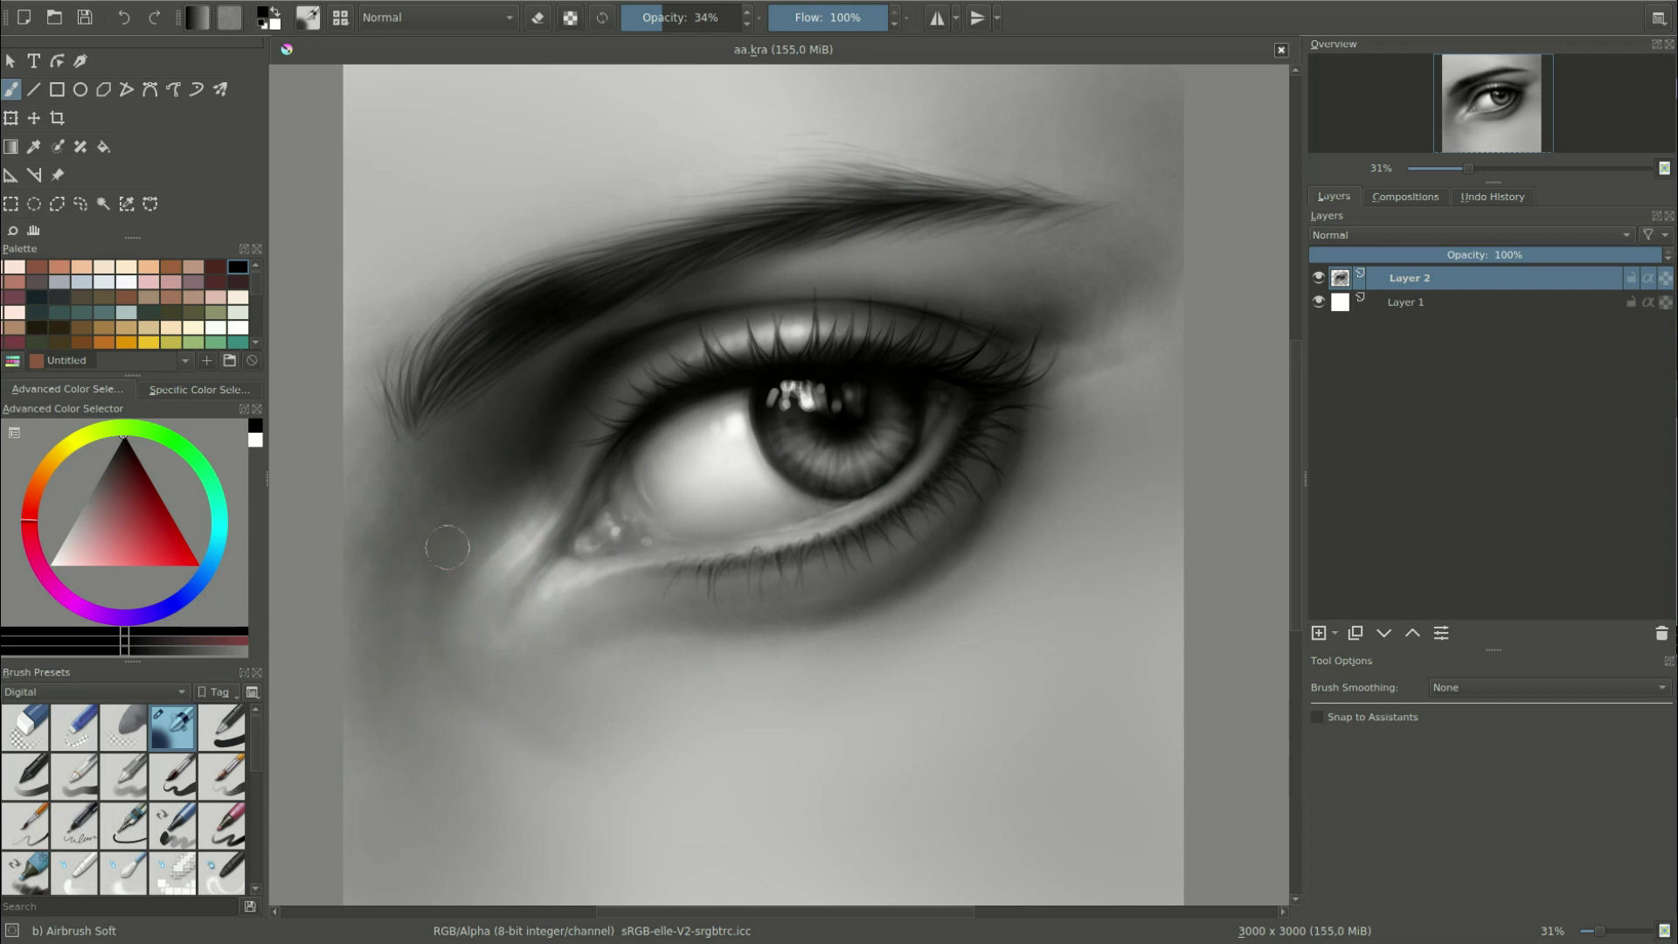
Shade below the inner lower lid, under the outer brow, and both ends of the brow.
{"action": "right_click", "coordinate": [894, 646]}
{"action": "left_click", "coordinate": [979, 548]}
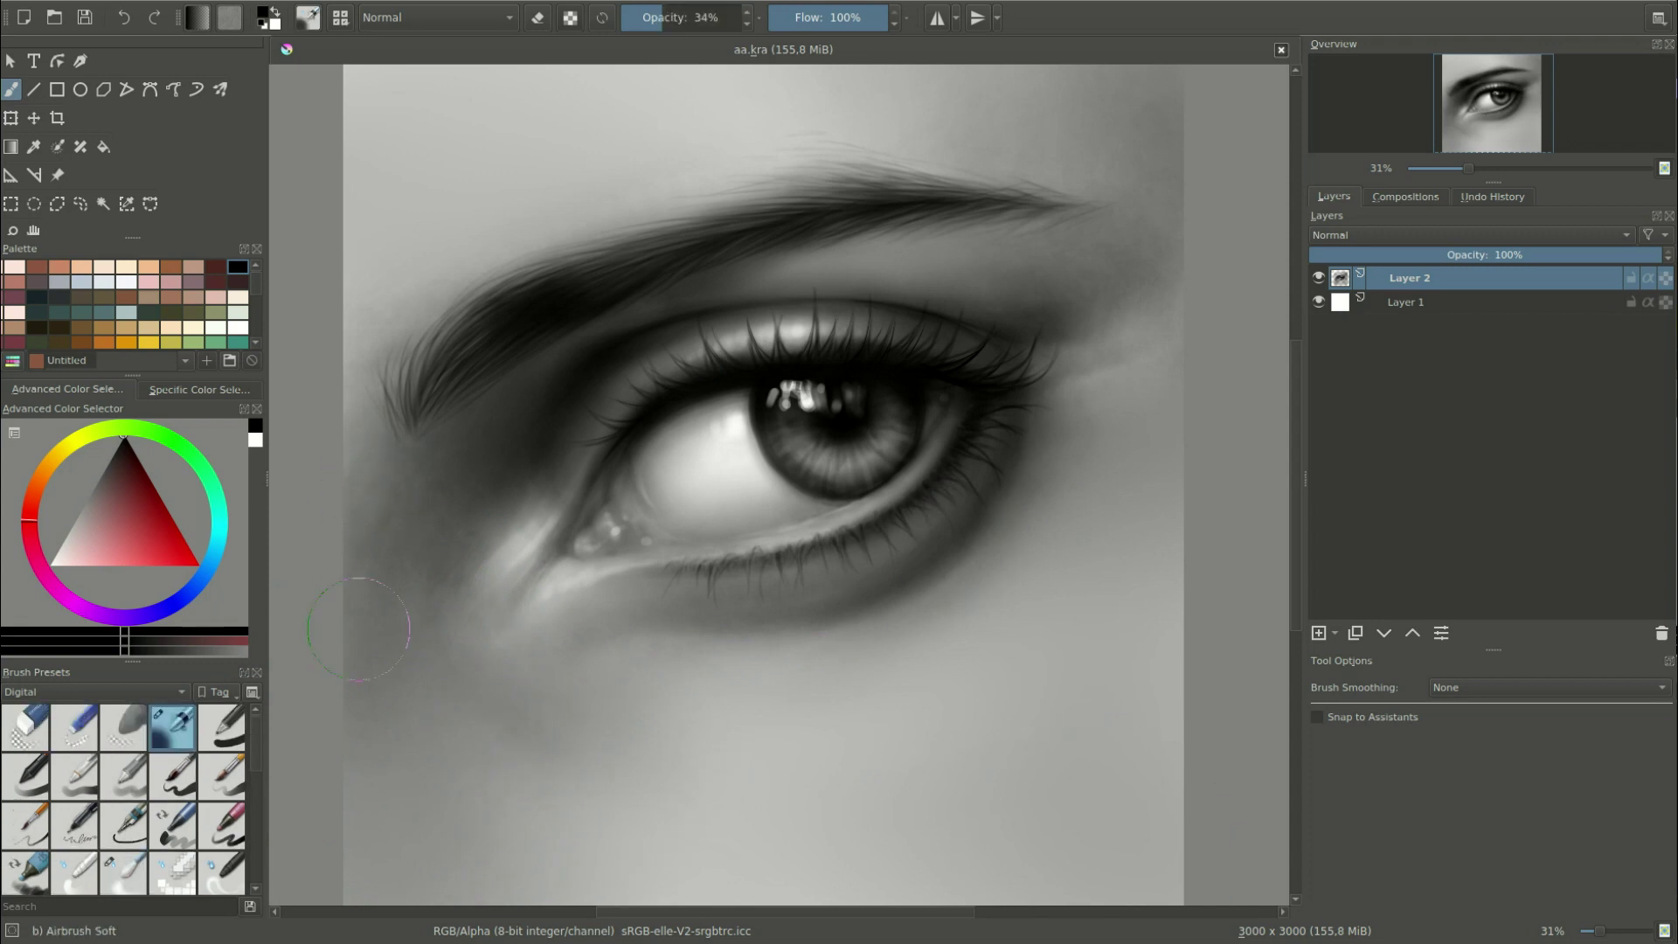
{"action": "left_click_drag", "start_coordinate": [506, 603], "coordinate": [581, 524]}
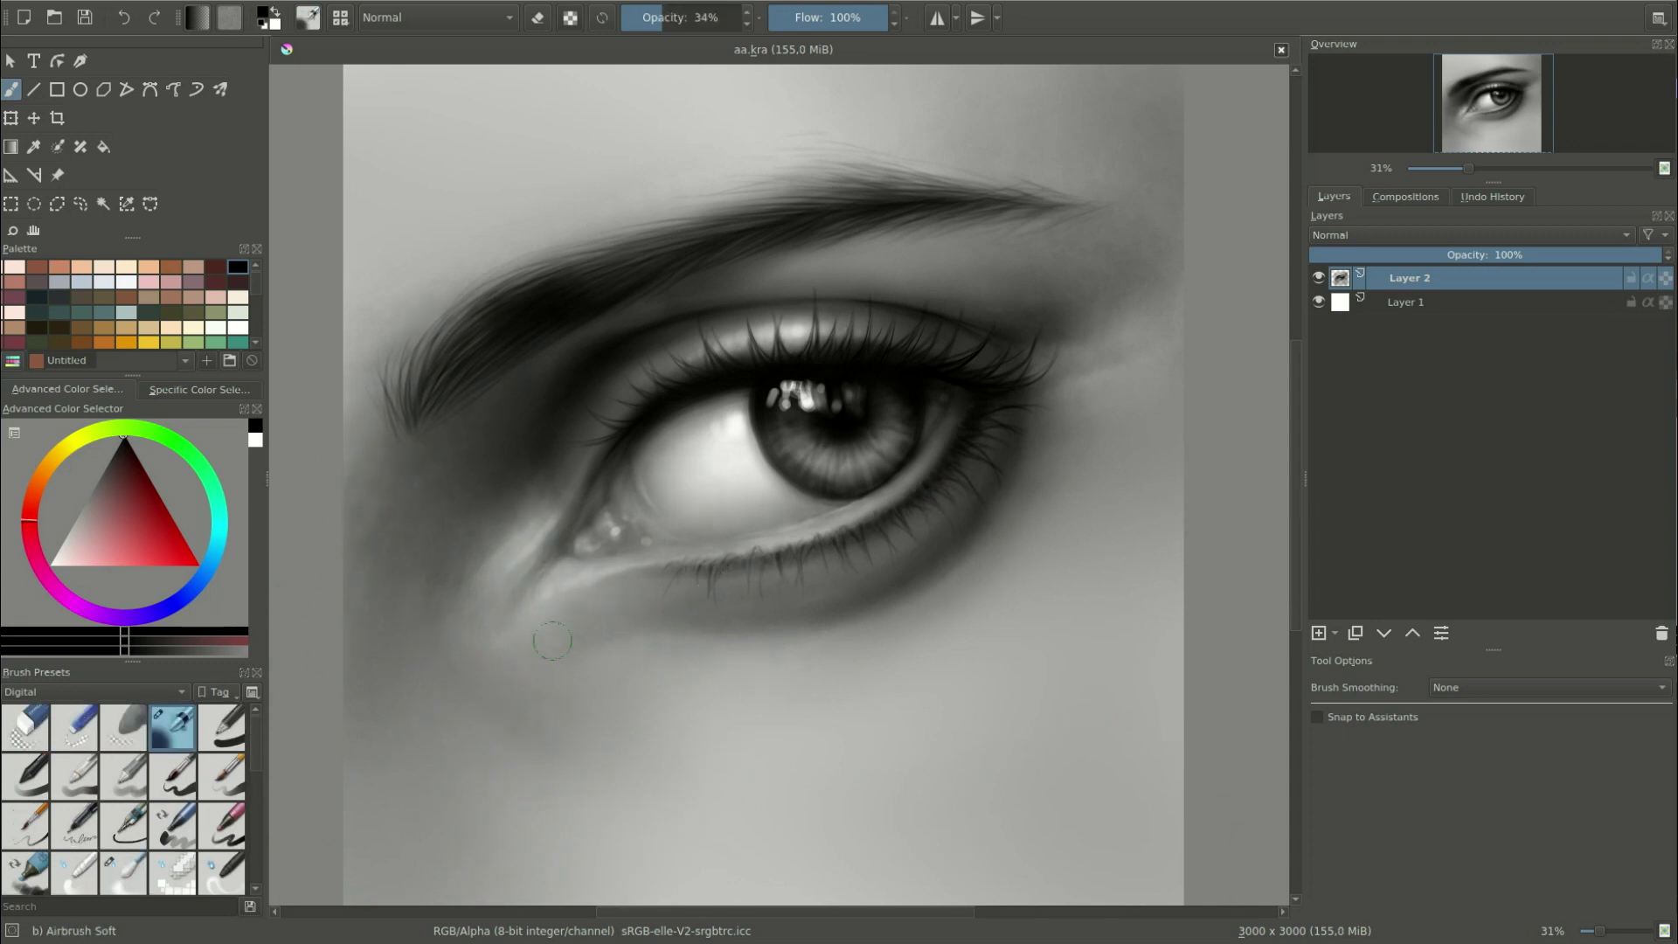
{"action": "left_click_drag", "start_coordinate": [1061, 359], "coordinate": [1136, 332]}
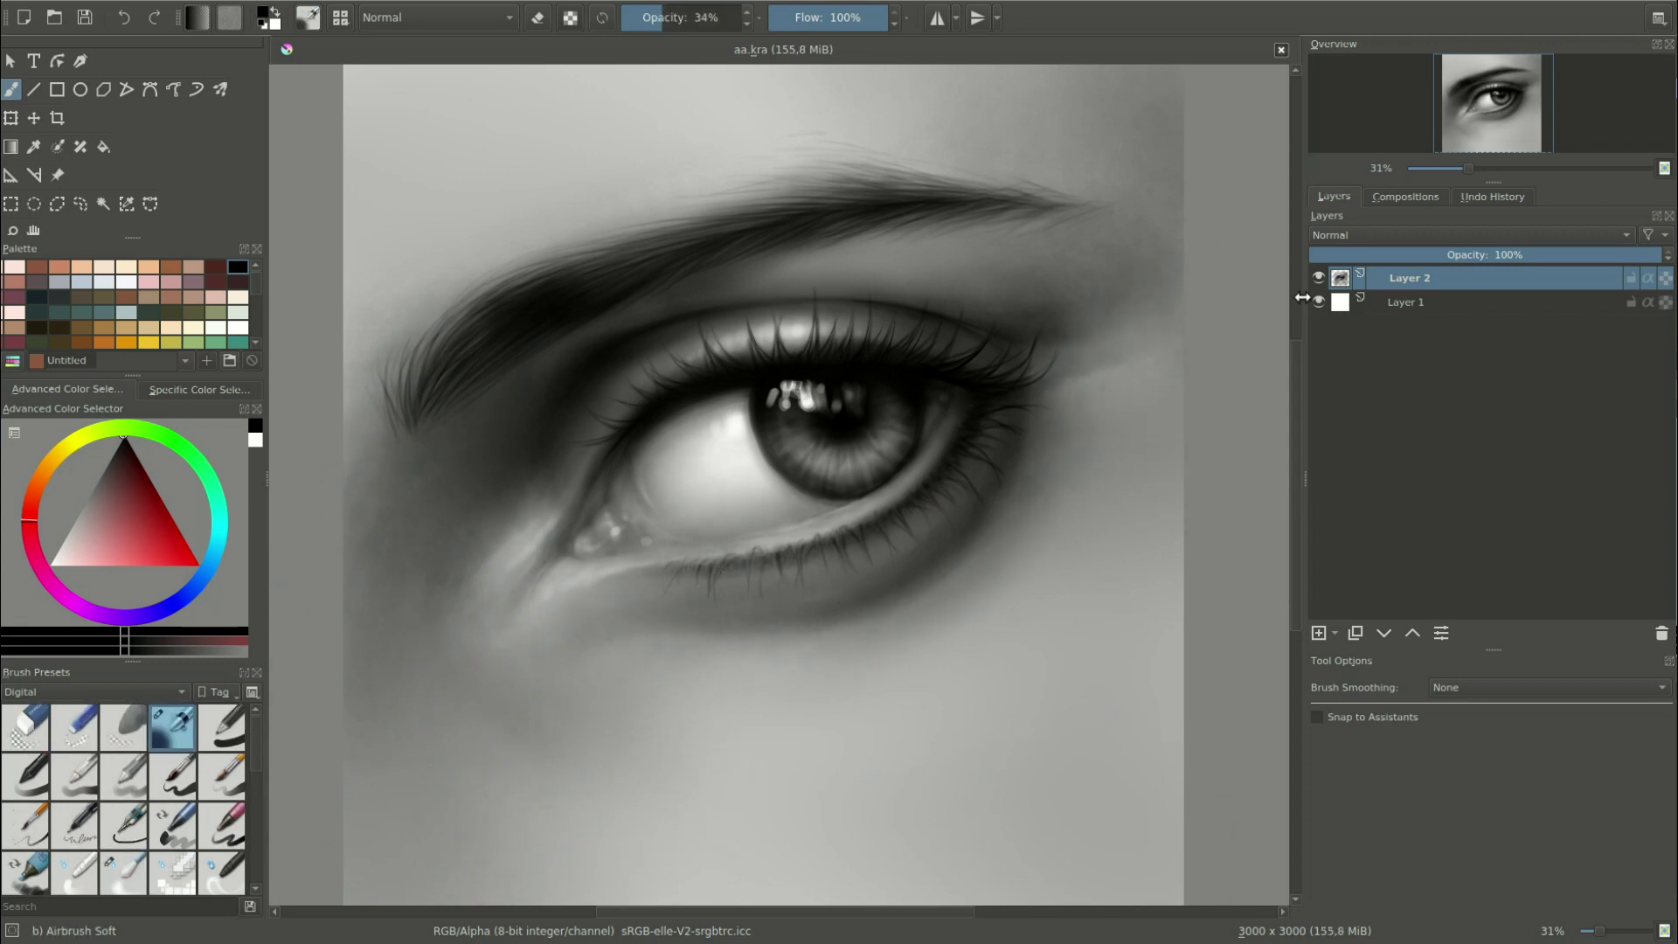
{"action": "left_click_drag", "start_coordinate": [446, 315], "coordinate": [479, 345]}
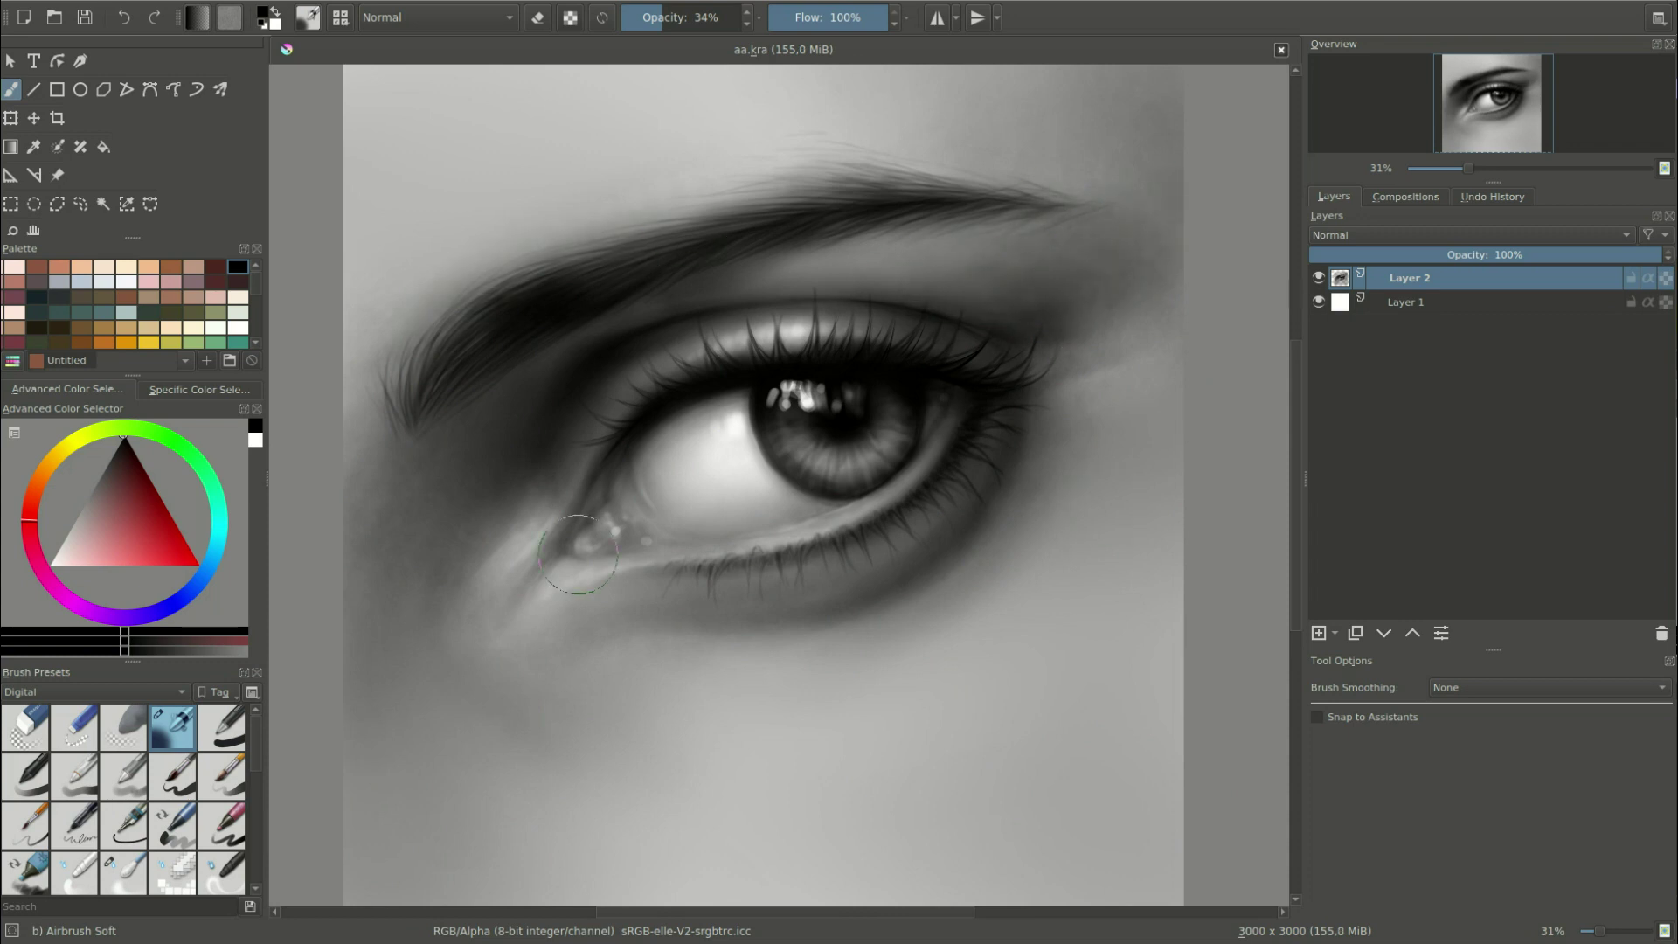
{"action": "mouse_move", "coordinate": [838, 179]}
{"action": "left_mouse_down"}
{"action": "mouse_move", "coordinate": [976, 240]}
{"action": "mouse_move", "coordinate": [1136, 174]}
{"action": "left_mouse_up"}
Darken the right cheek below the eye and begin the signature at the bottom.
{"action": "left_click_drag", "start_coordinate": [1136, 490], "coordinate": [1160, 802]}
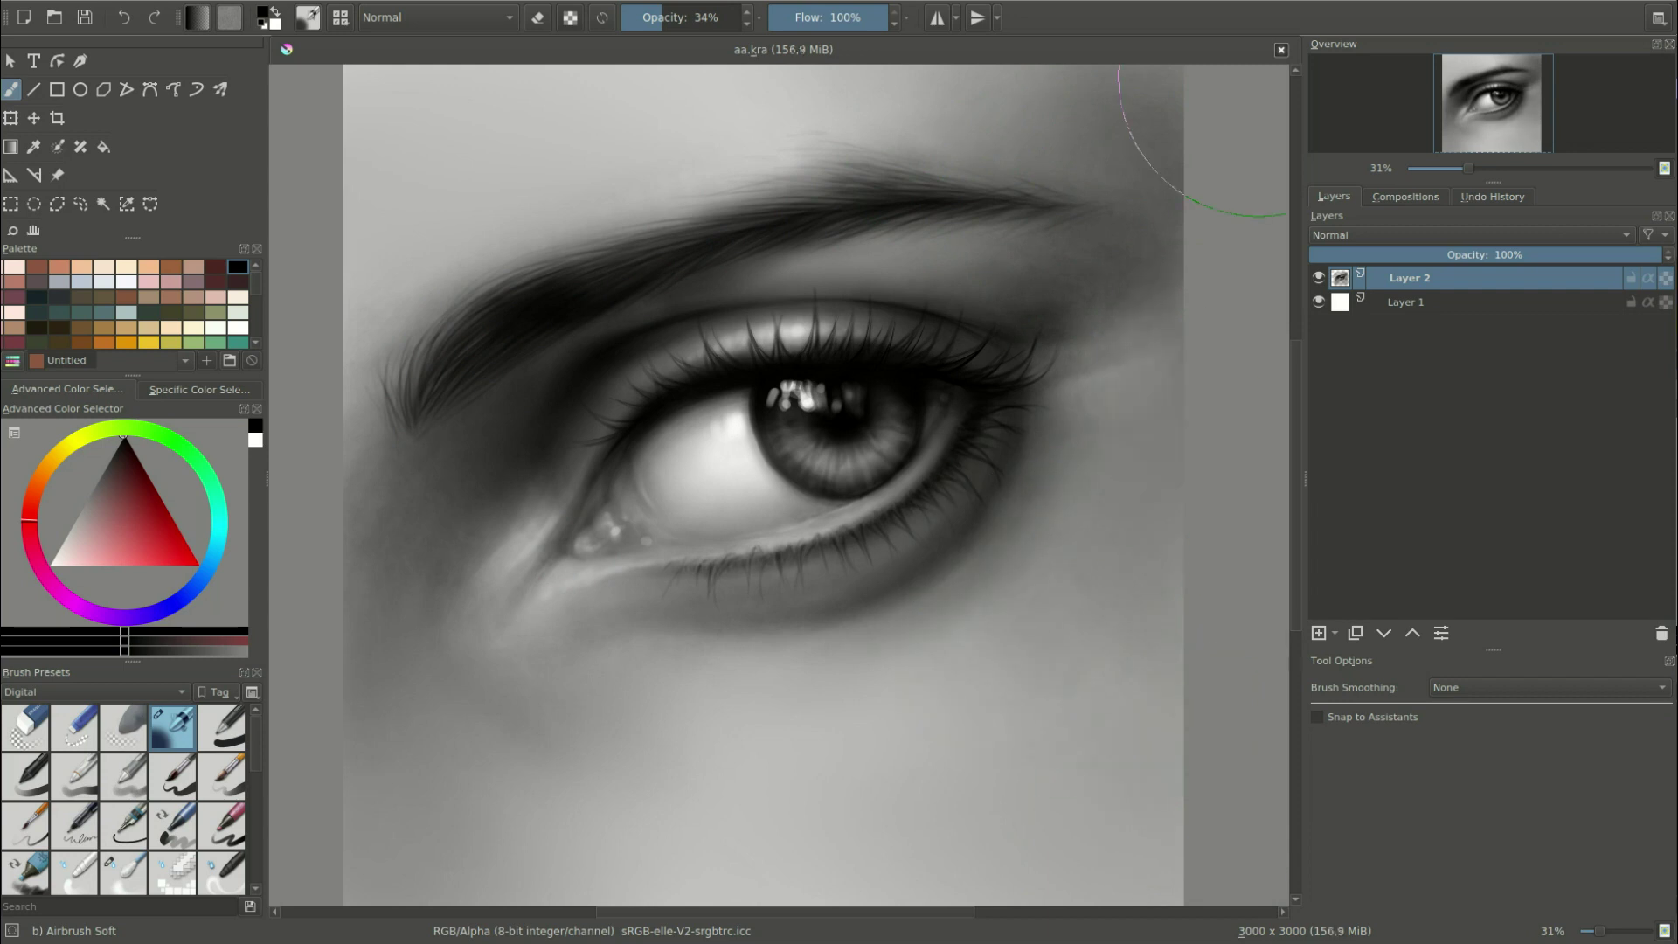
{"action": "key", "text": "minus"}
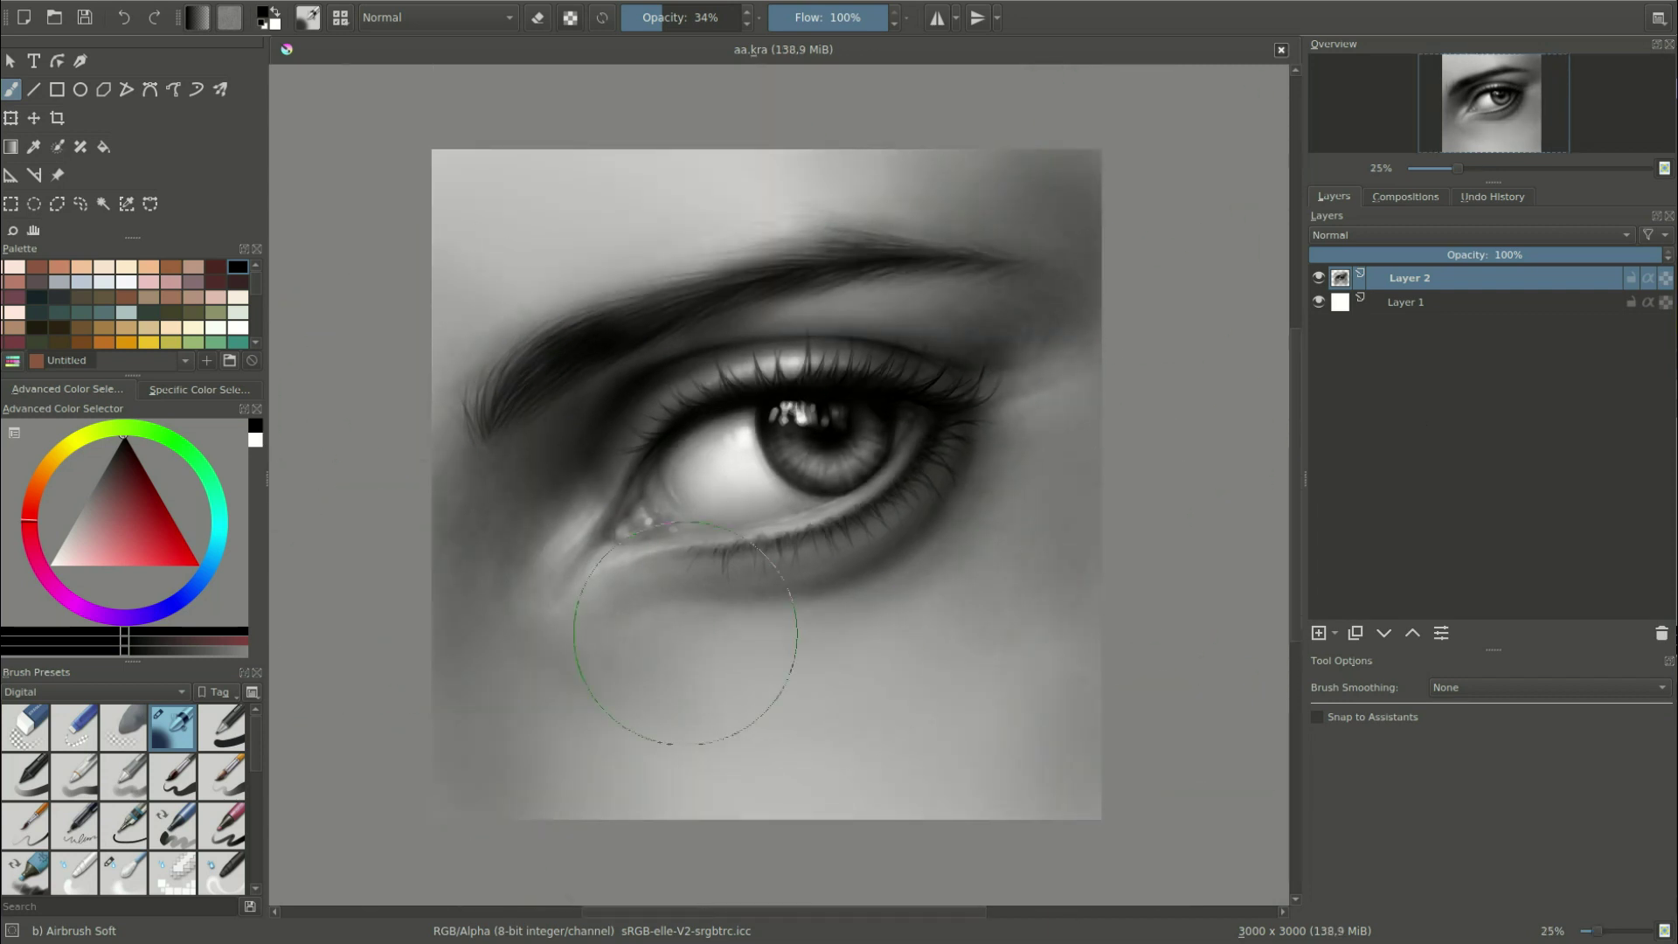
{"action": "left_click_drag", "start_coordinate": [987, 708], "coordinate": [1040, 668]}
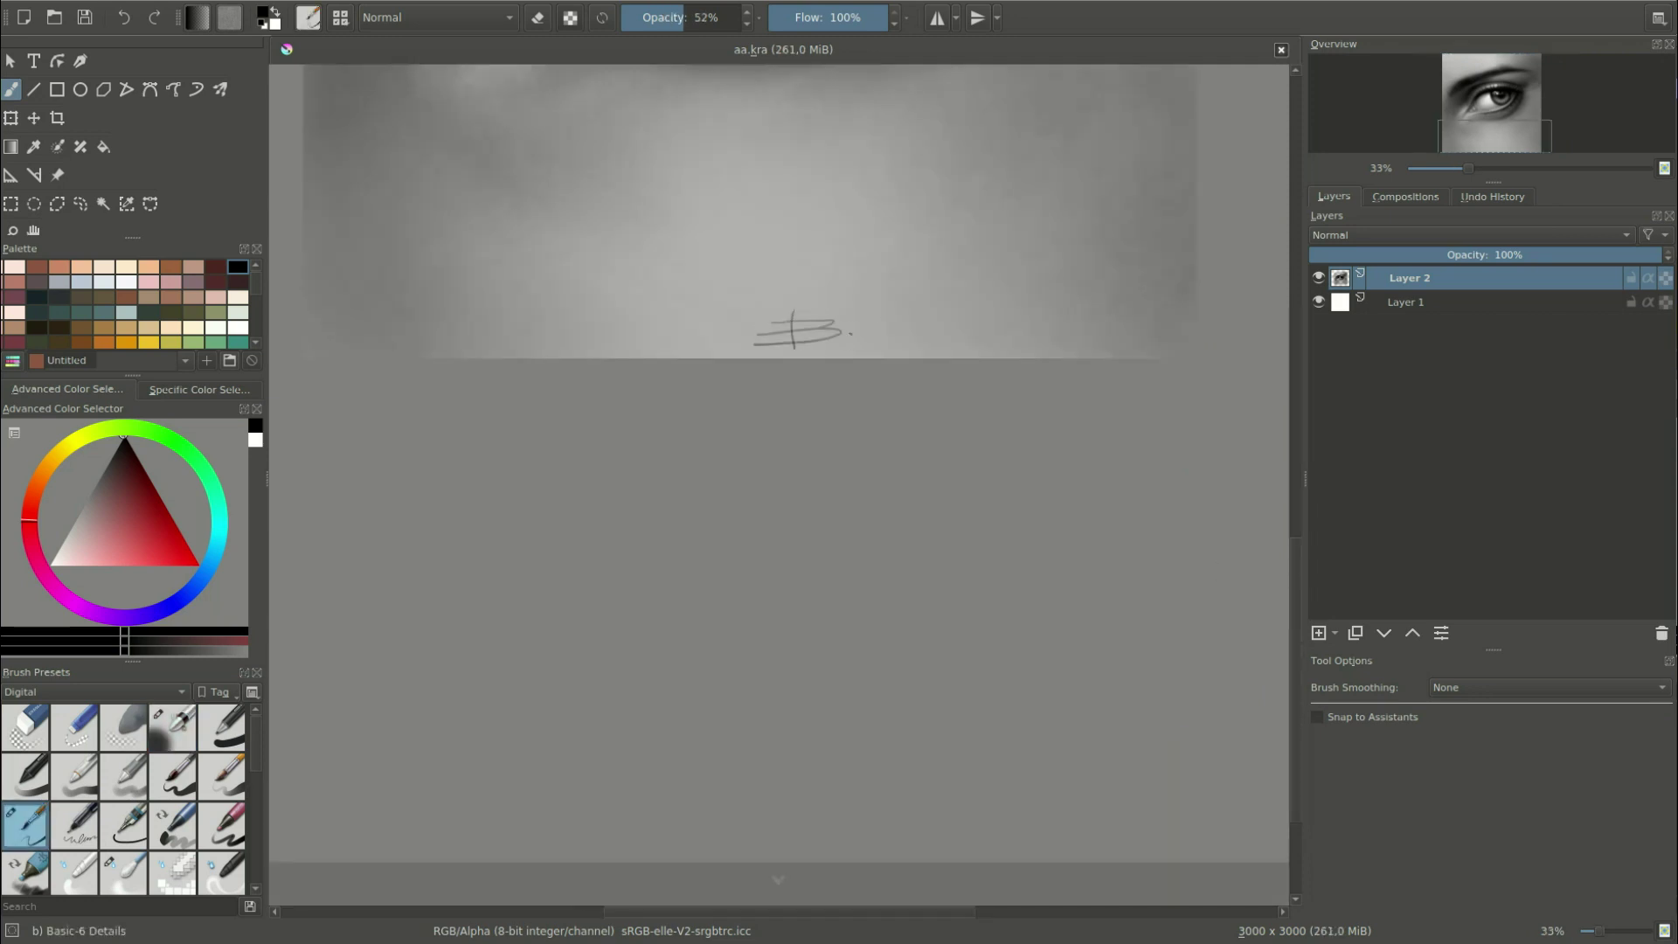
{"action": "left_click_drag", "start_coordinate": [852, 332], "coordinate": [1062, 332]}
Finish the handwritten signature, then switch to the Blender Blur brush.
{"action": "left_click_drag", "start_coordinate": [462, 336], "coordinate": [642, 337]}
{"action": "scroll", "coordinate": [1258, 581], "scroll_direction": "up", "scroll_amount": 10}
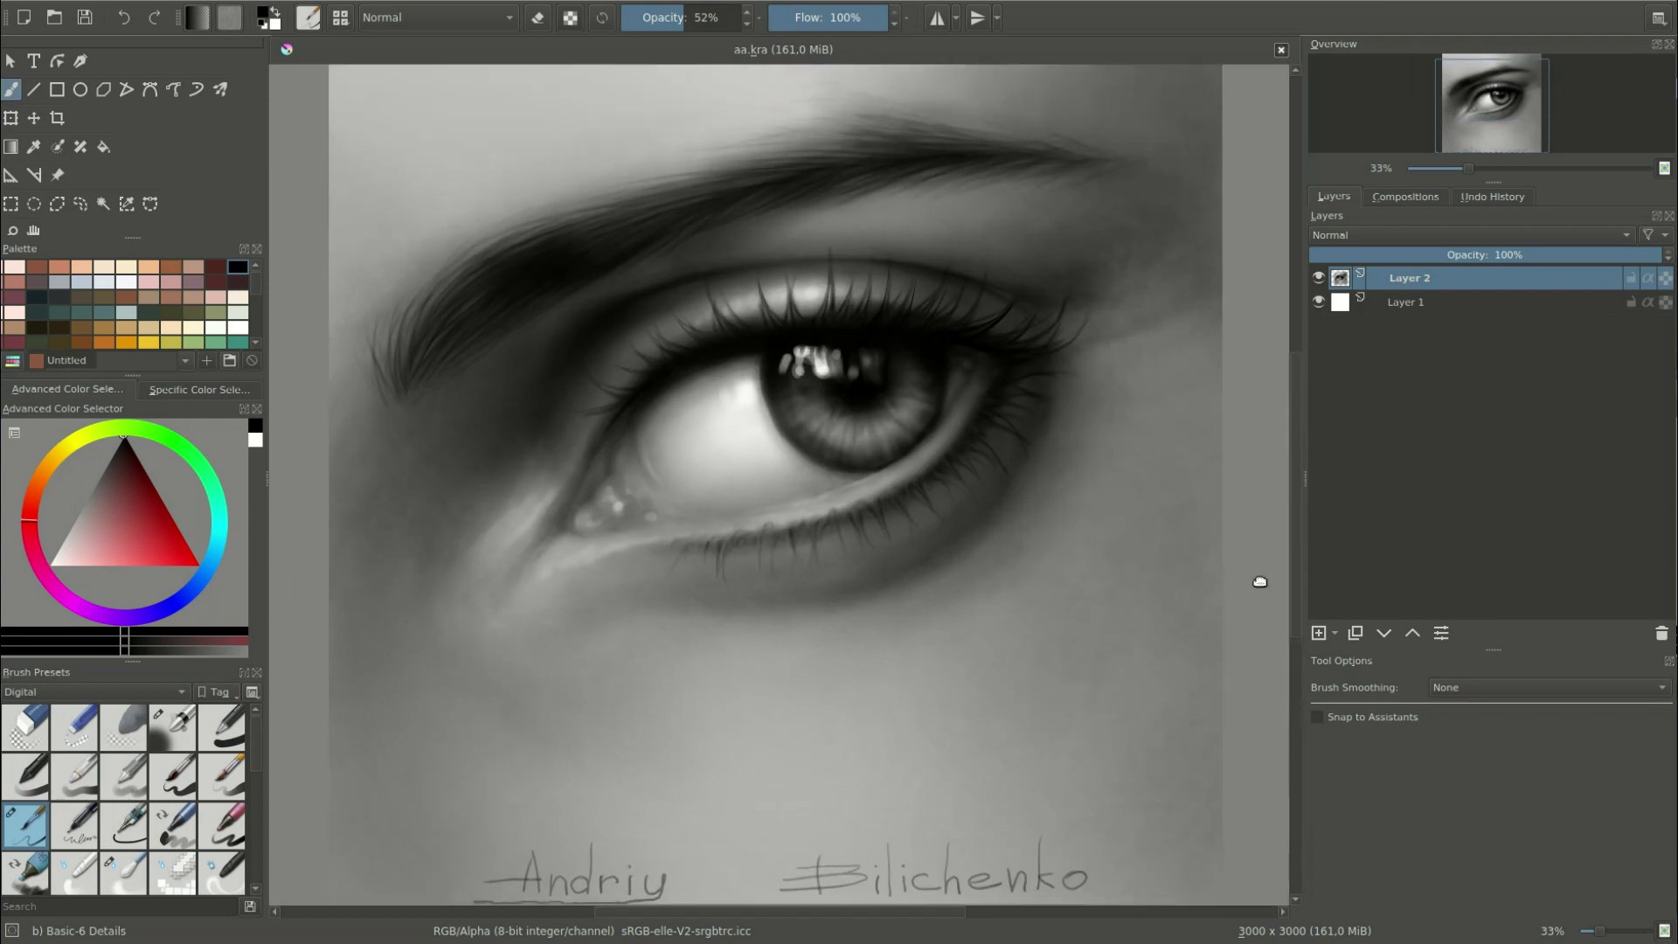
{"action": "scroll", "coordinate": [1258, 581], "scroll_direction": "up", "scroll_amount": 1}
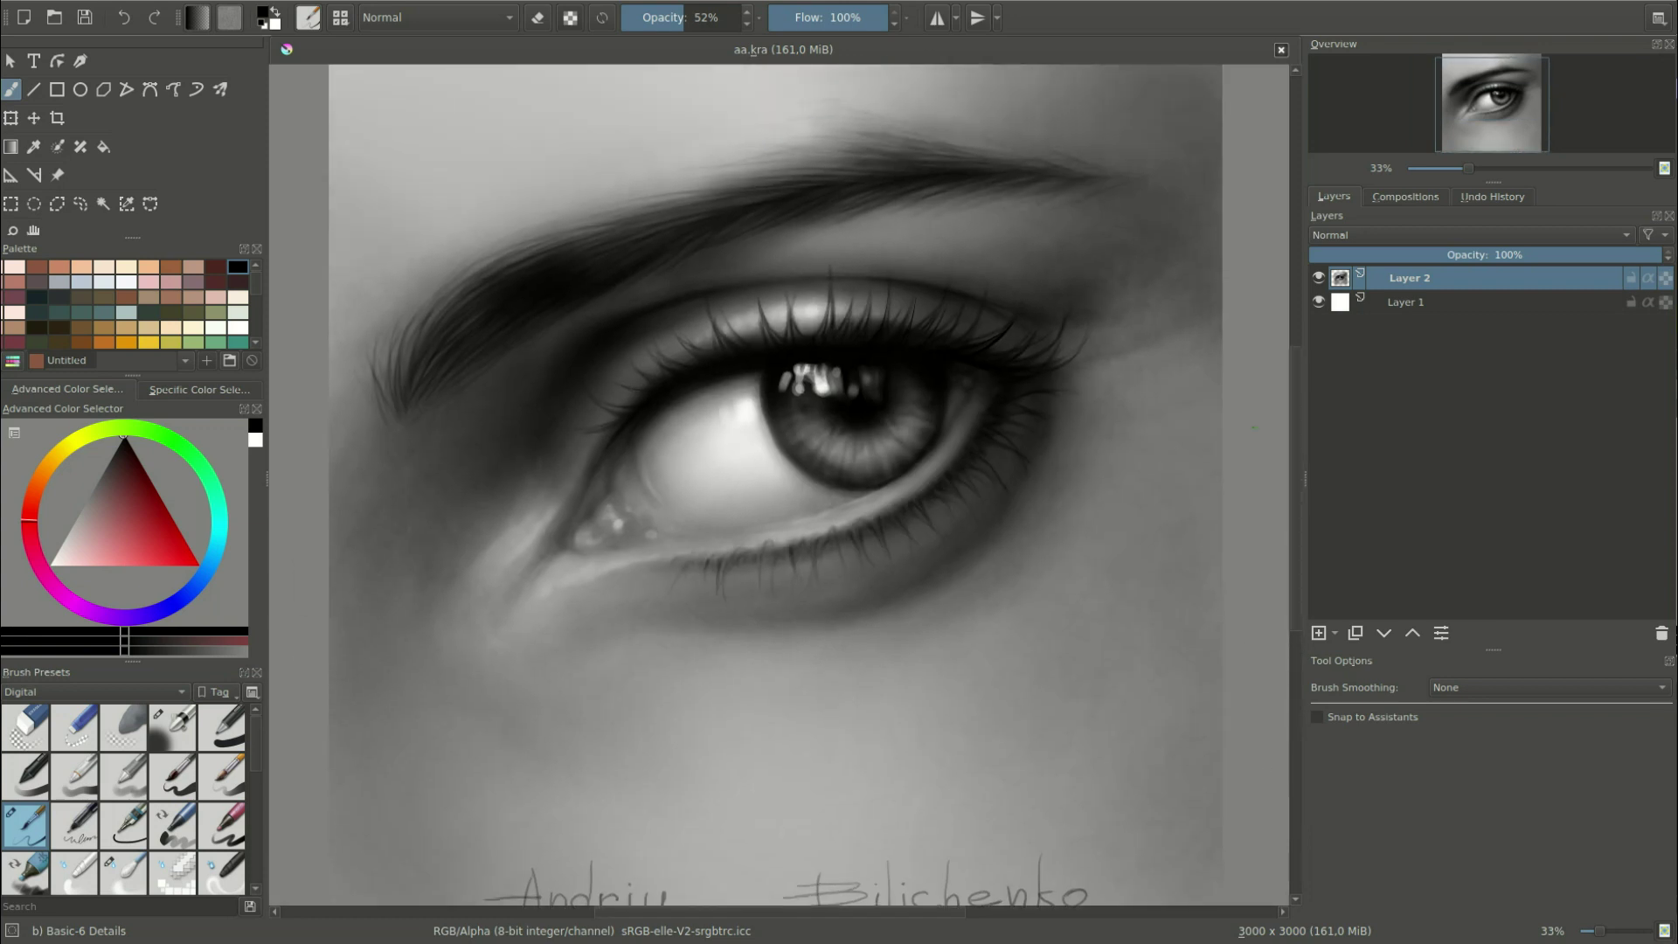
{"action": "right_click", "coordinate": [896, 590]}
{"action": "left_click", "coordinate": [979, 498]}
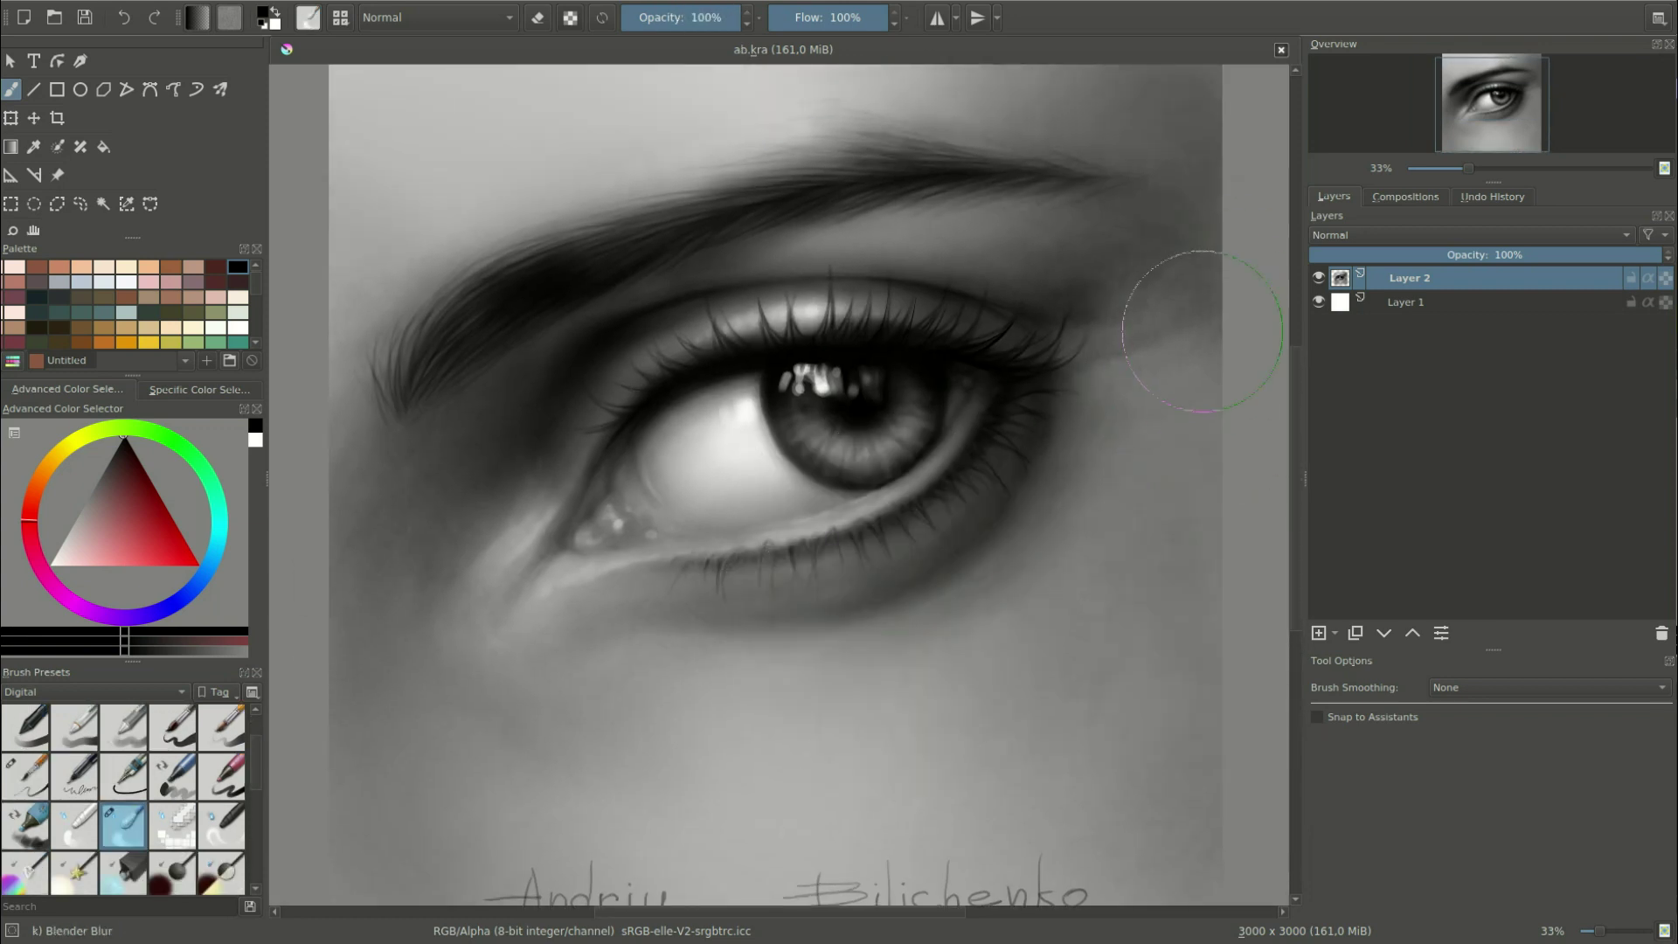